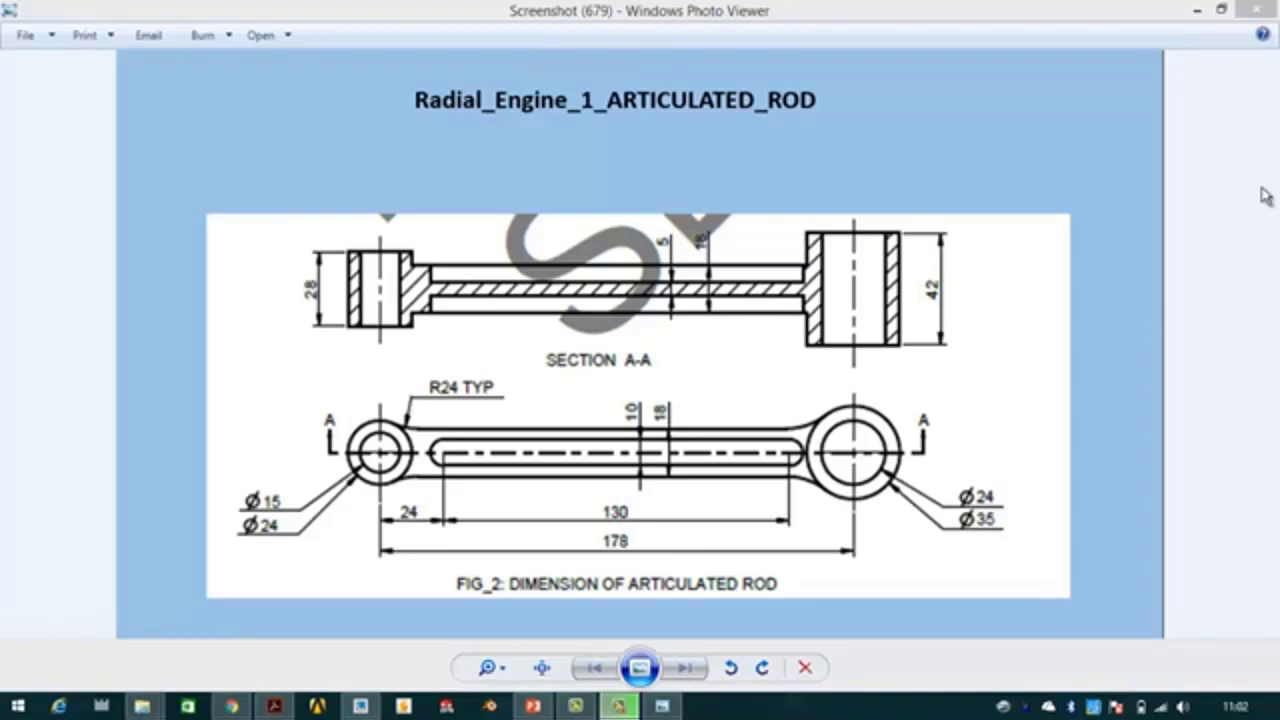
Switch to Creo Parametric, create a folder named radial_engine on the Desktop and set it as the working directory
{"action": "left_click", "coordinate": [372, 706]}
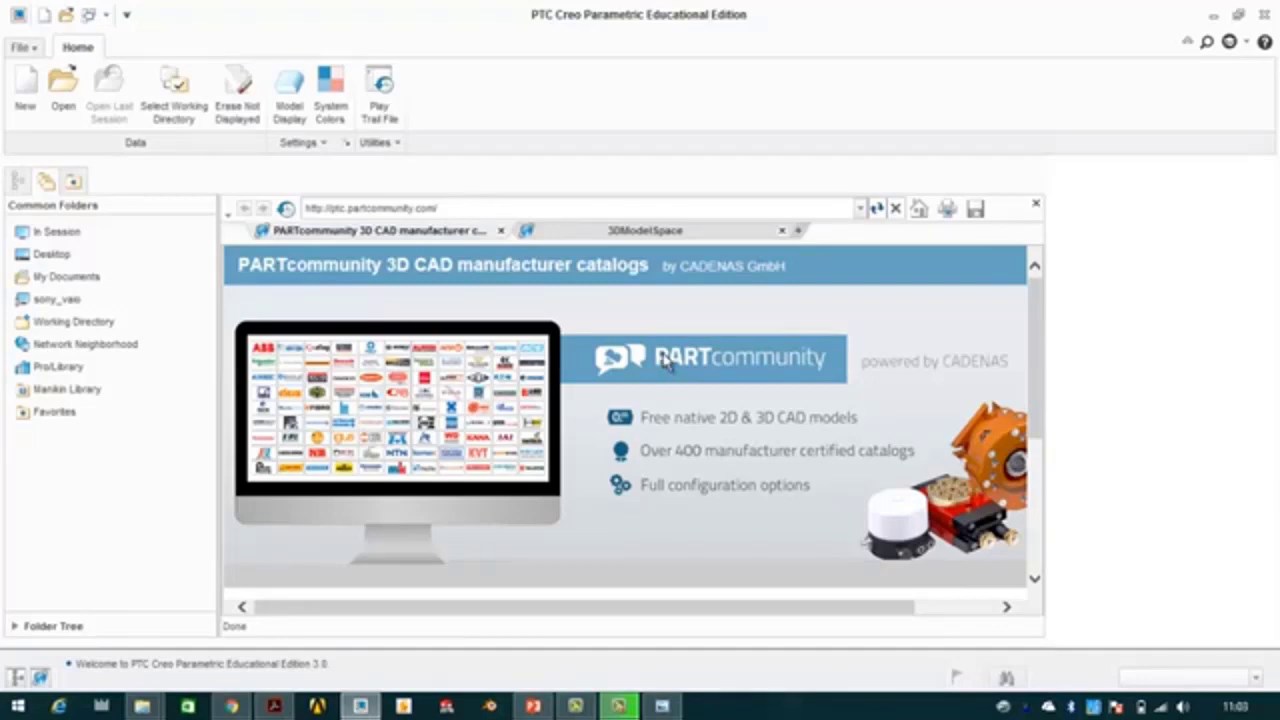
{"action": "left_click", "coordinate": [175, 88]}
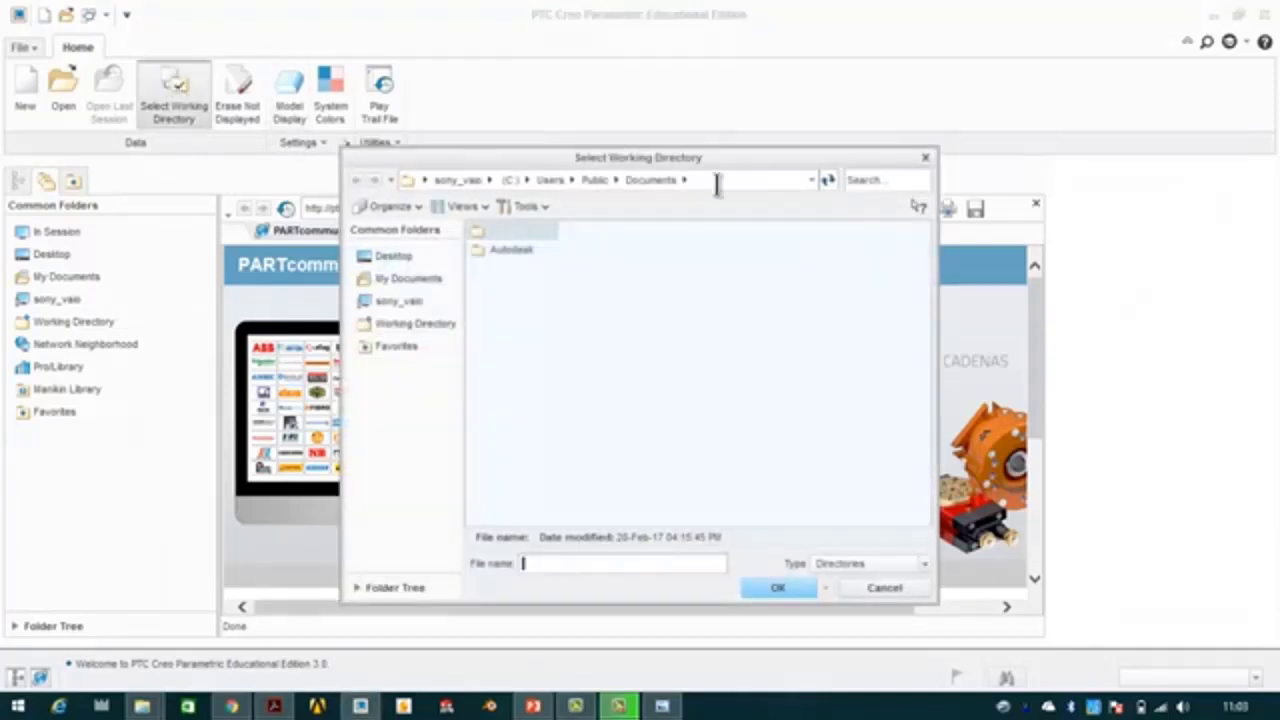
{"action": "left_click", "coordinate": [398, 258]}
{"action": "right_click", "coordinate": [668, 289]}
{"action": "left_click", "coordinate": [705, 355]}
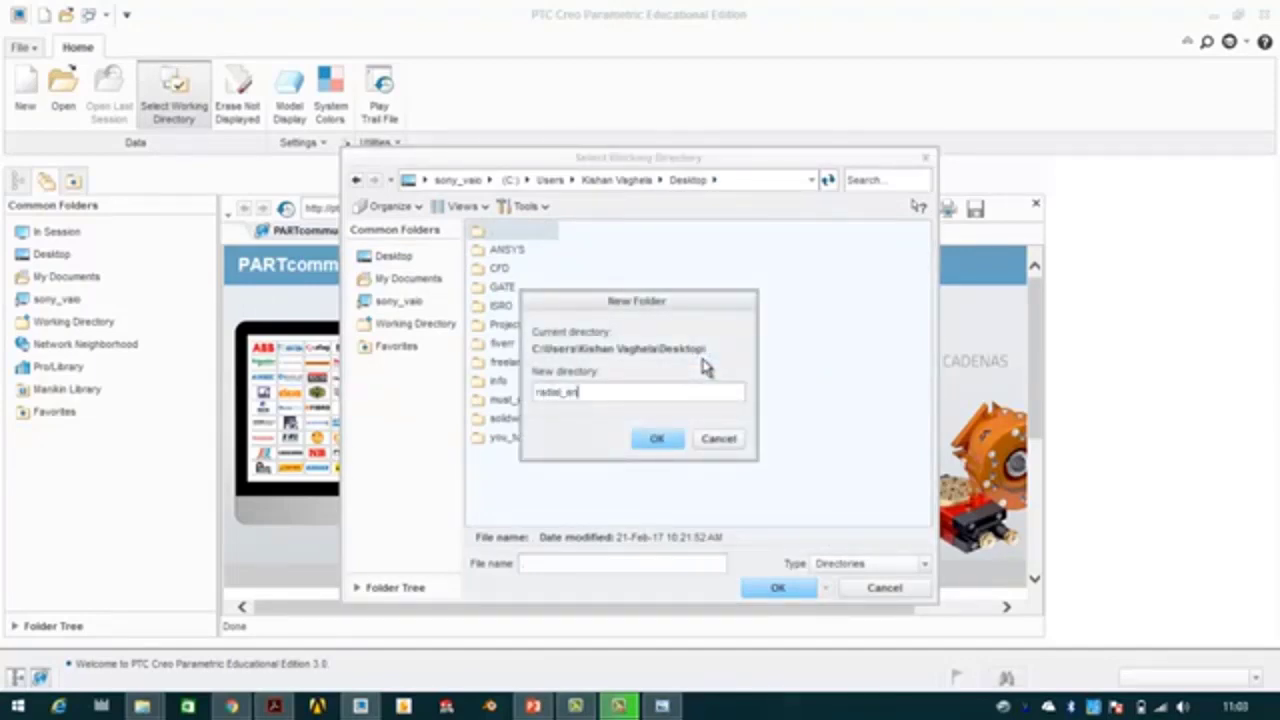
{"action": "type", "text": "radial_engine"}
{"action": "left_click", "coordinate": [656, 438]}
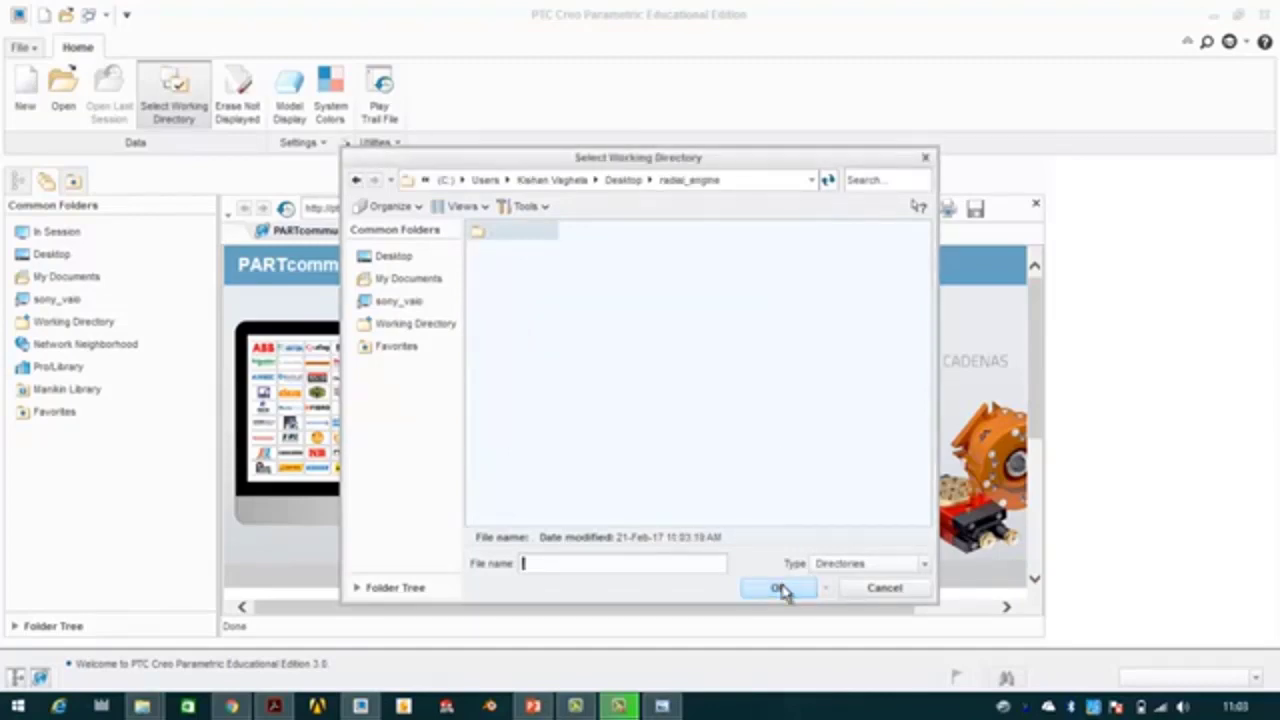
{"action": "left_click", "coordinate": [779, 588]}
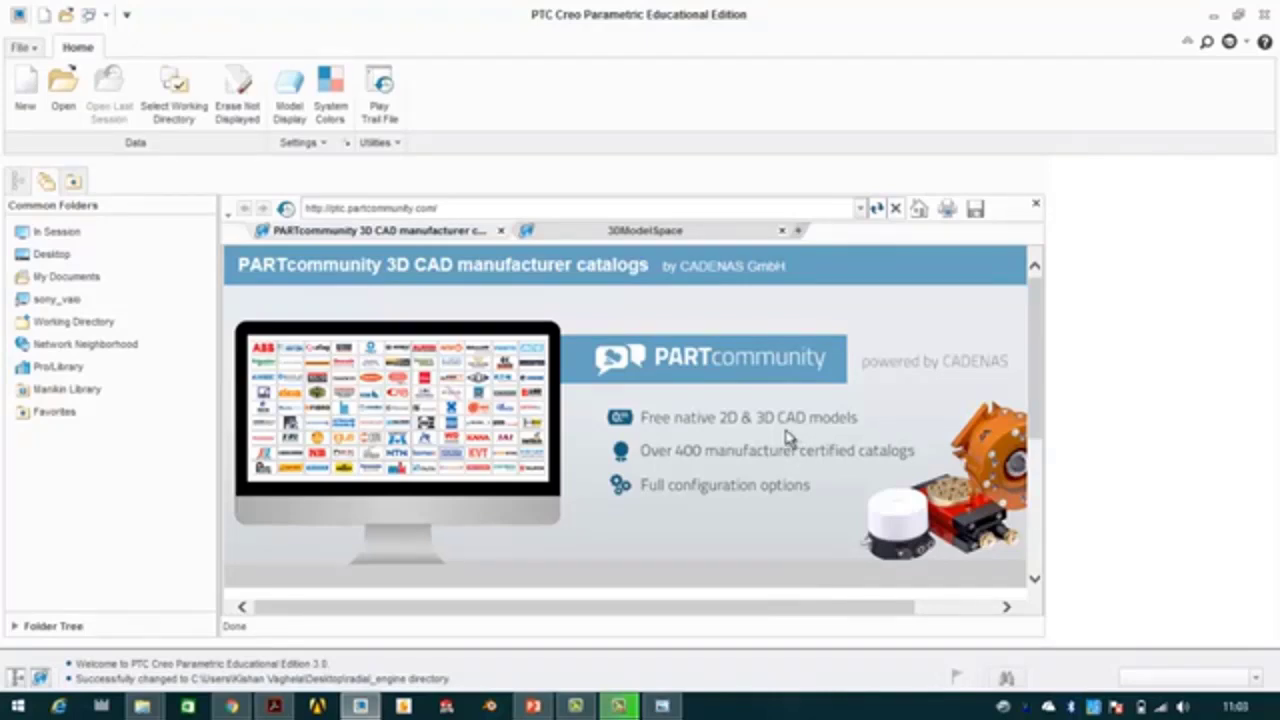
Create a new solid part named articulated_rod from the solid_start_part_mmks template instead of the default template
{"action": "left_click", "coordinate": [22, 88]}
{"action": "left_click", "coordinate": [476, 504]}
{"action": "type", "text": "culated_rod"}
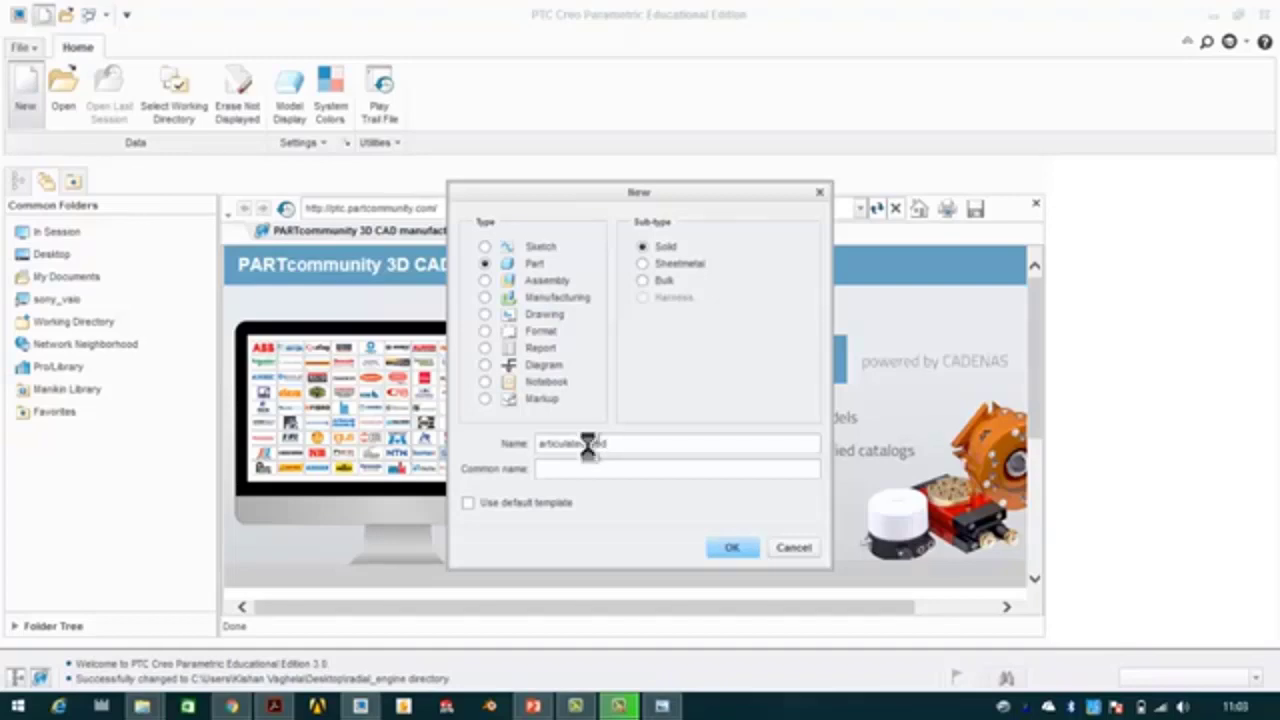
{"action": "key", "text": "Return"}
{"action": "left_click", "coordinate": [559, 266]}
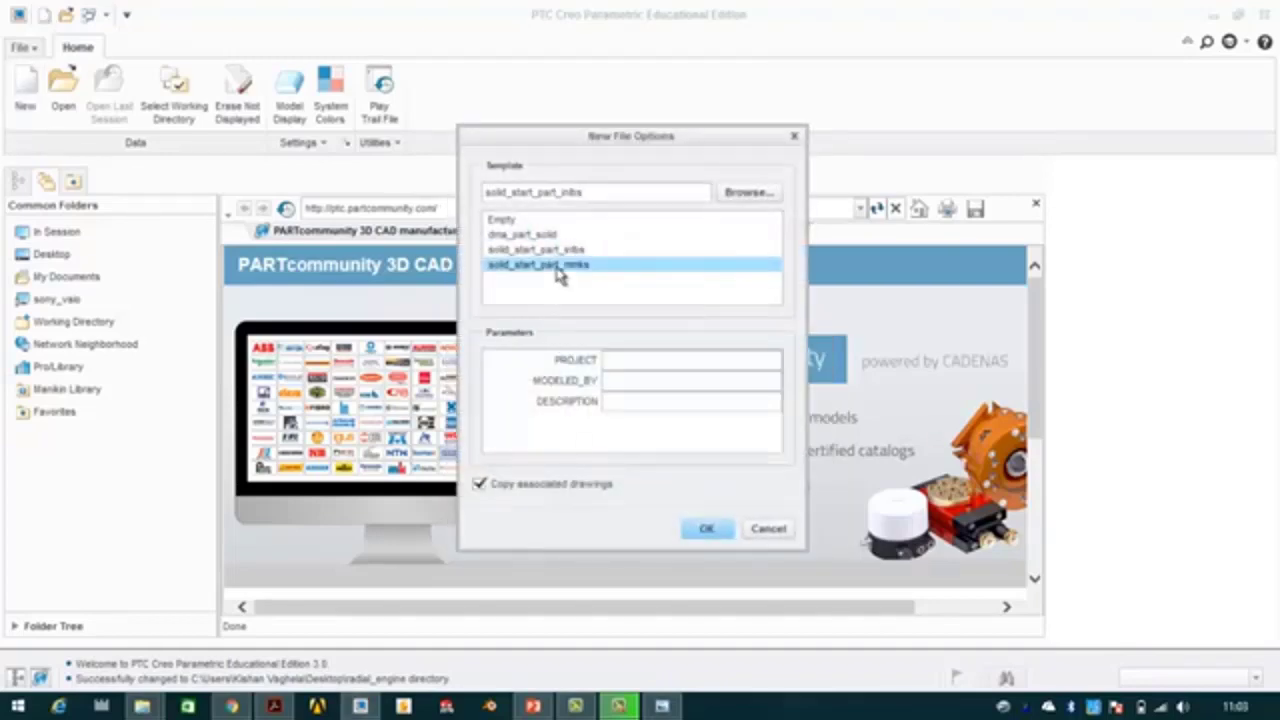
{"action": "left_click", "coordinate": [706, 529]}
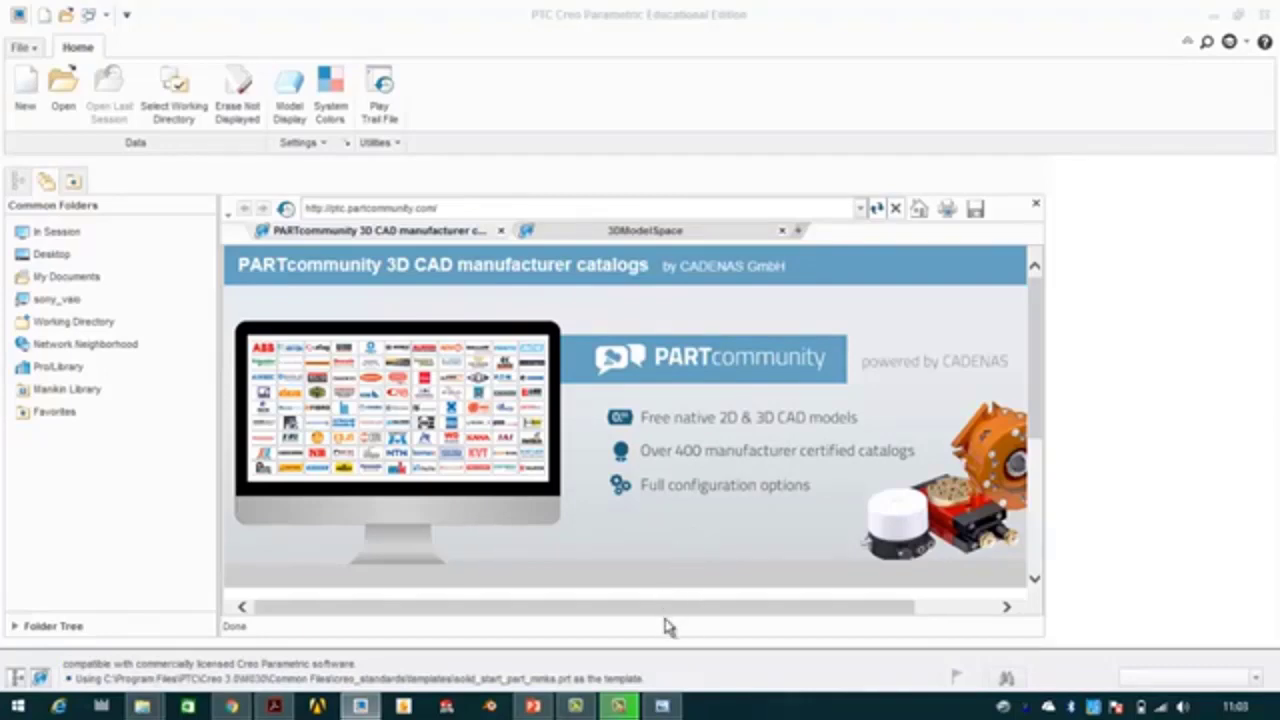
Start an extrusion on the TOP plane and sketch two concentric circles about 183 mm from the vertical reference, the outer about 162 mm in diameter
{"action": "left_click", "coordinate": [661, 706]}
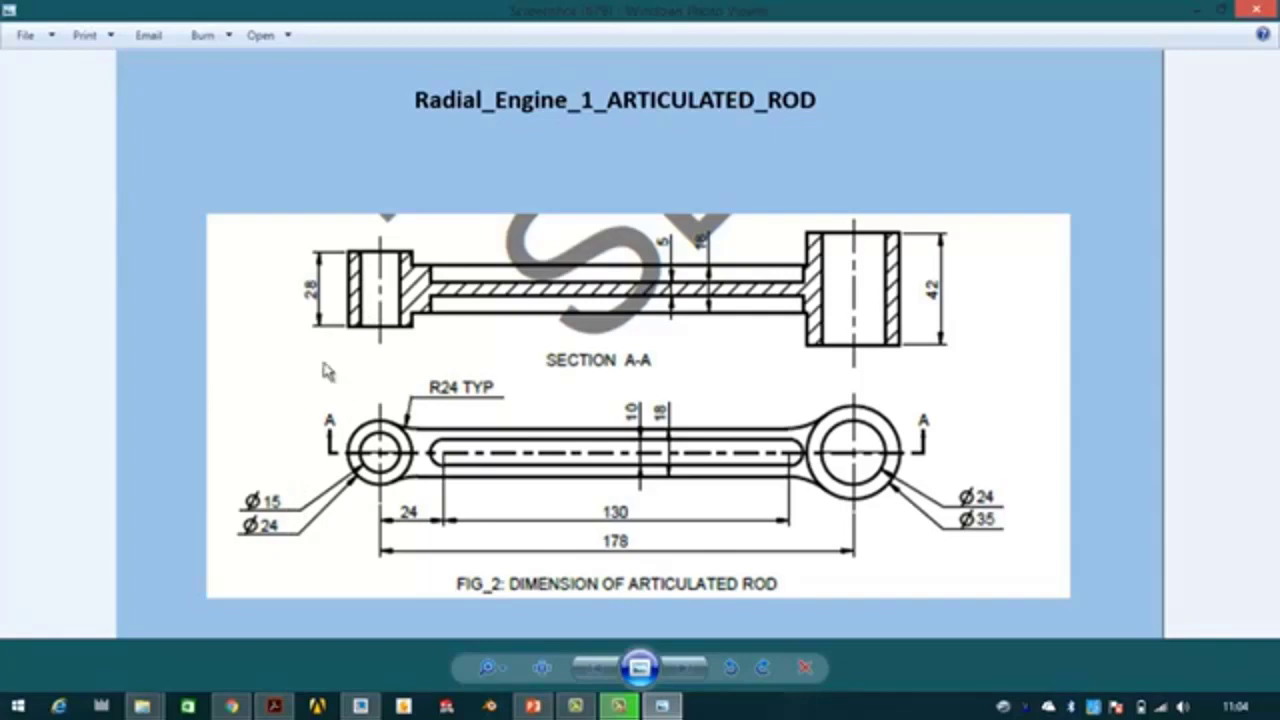
{"action": "left_click", "coordinate": [361, 706]}
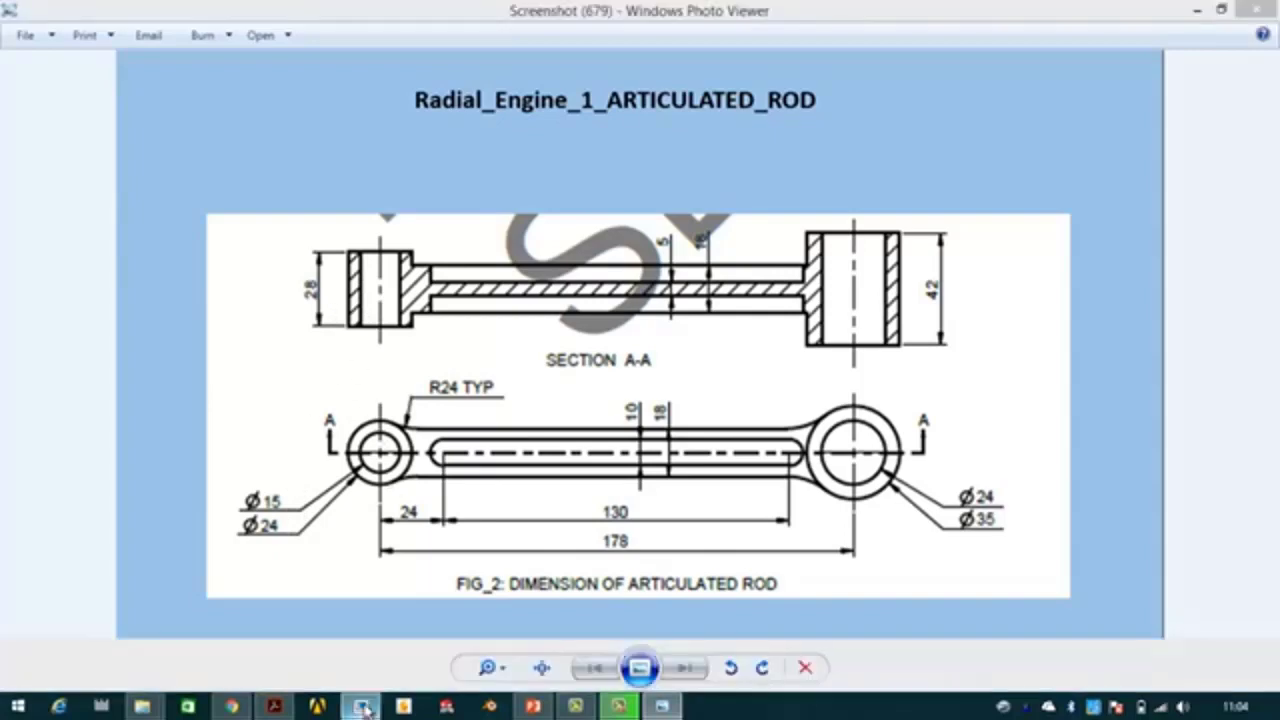
{"action": "left_click", "coordinate": [433, 88]}
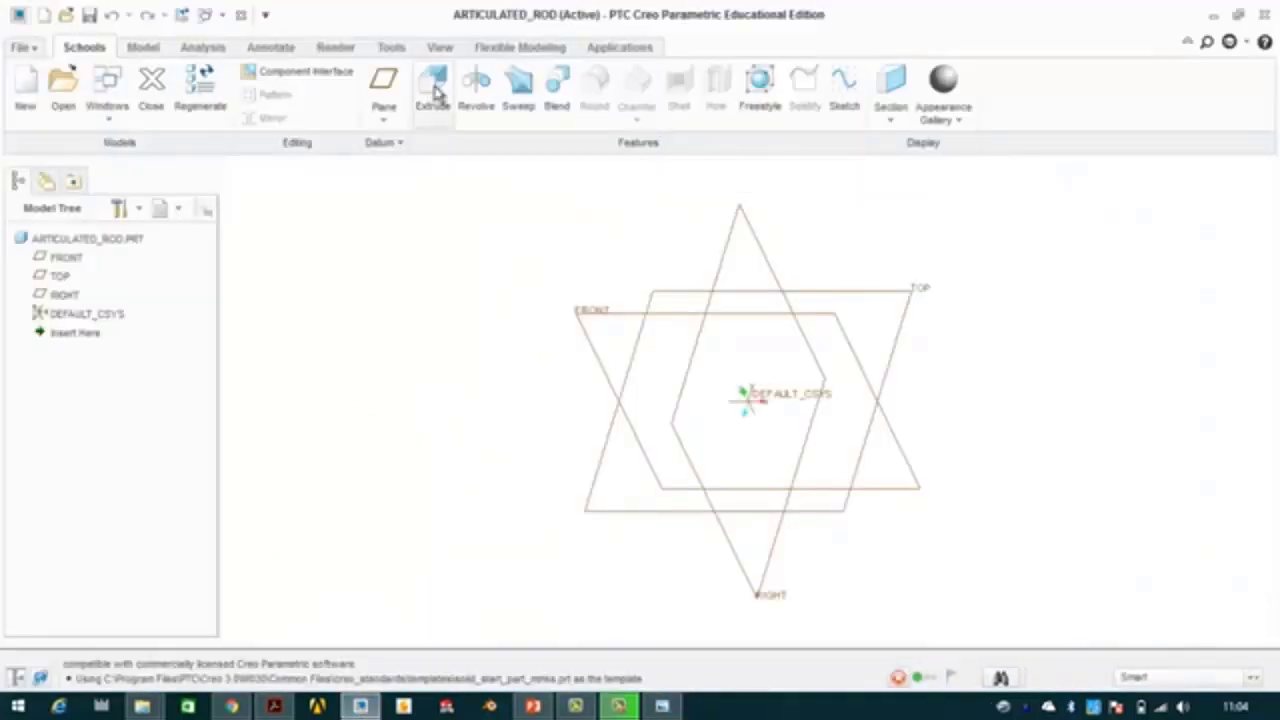
{"action": "left_click", "coordinate": [657, 291]}
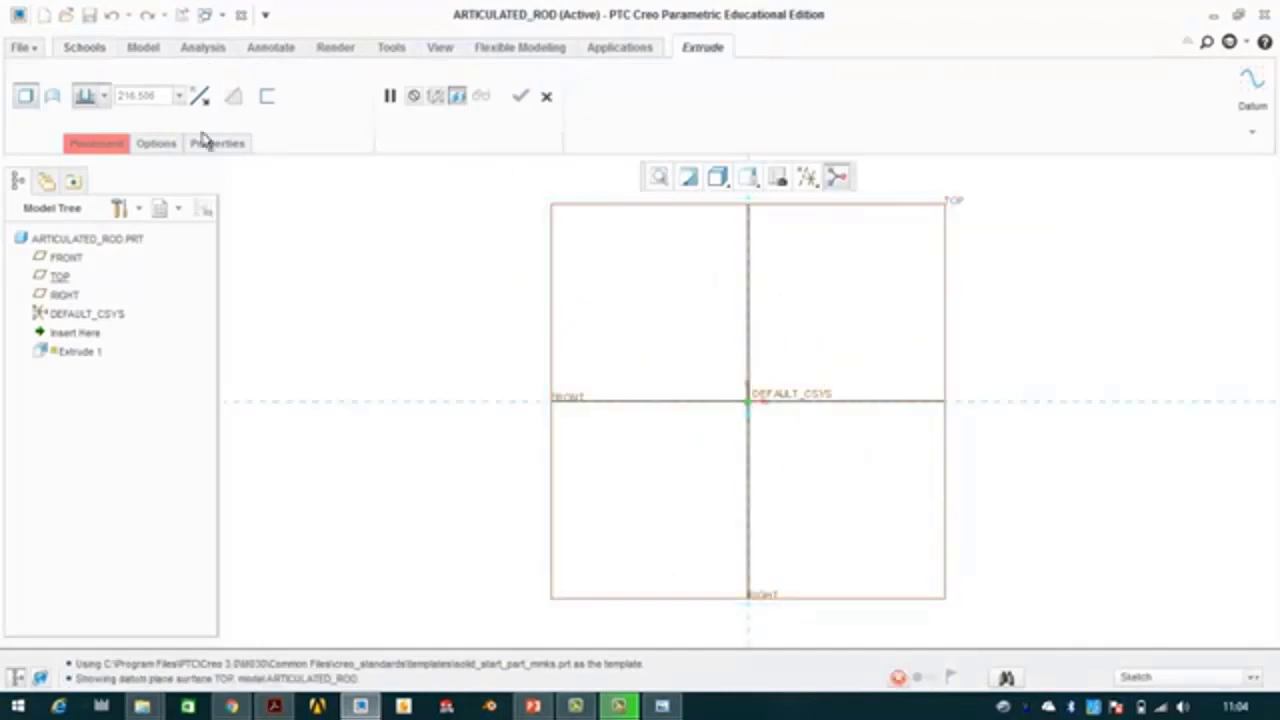
{"action": "left_click", "coordinate": [272, 82]}
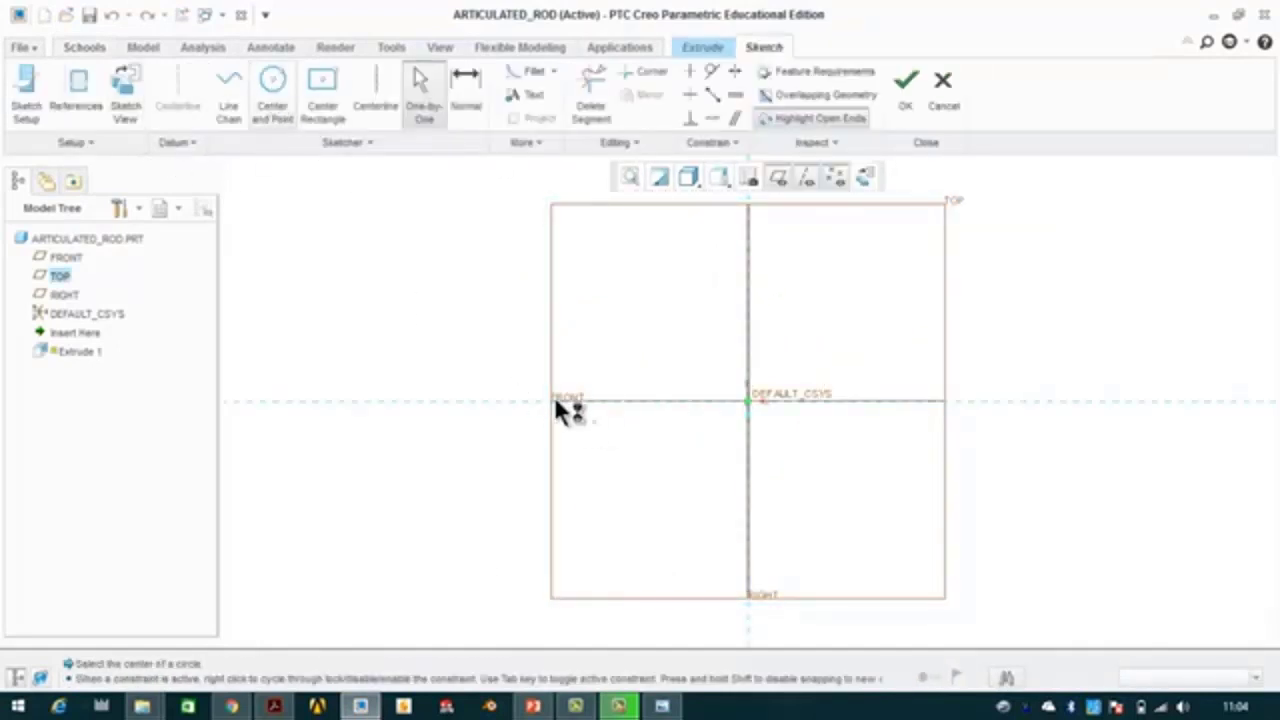
{"action": "left_click", "coordinate": [605, 402]}
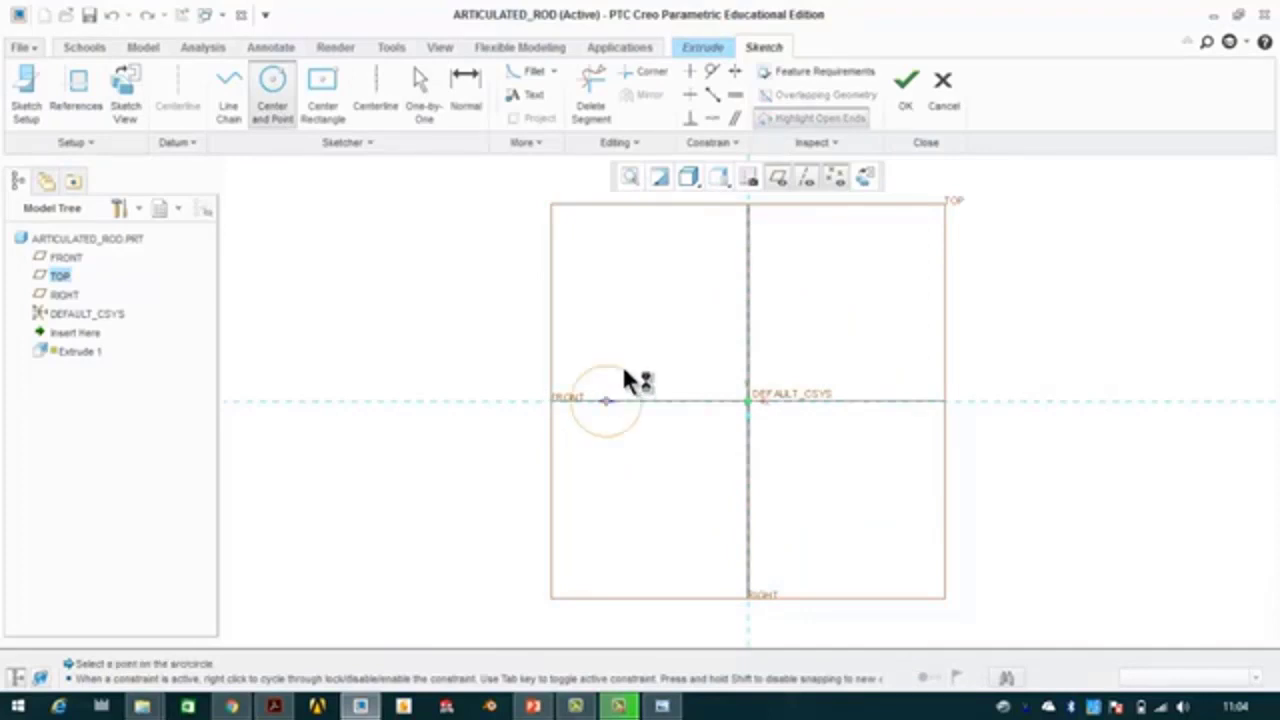
{"action": "left_click", "coordinate": [606, 403]}
{"action": "left_click", "coordinate": [637, 351]}
{"action": "middle_click", "coordinate": [640, 298]}
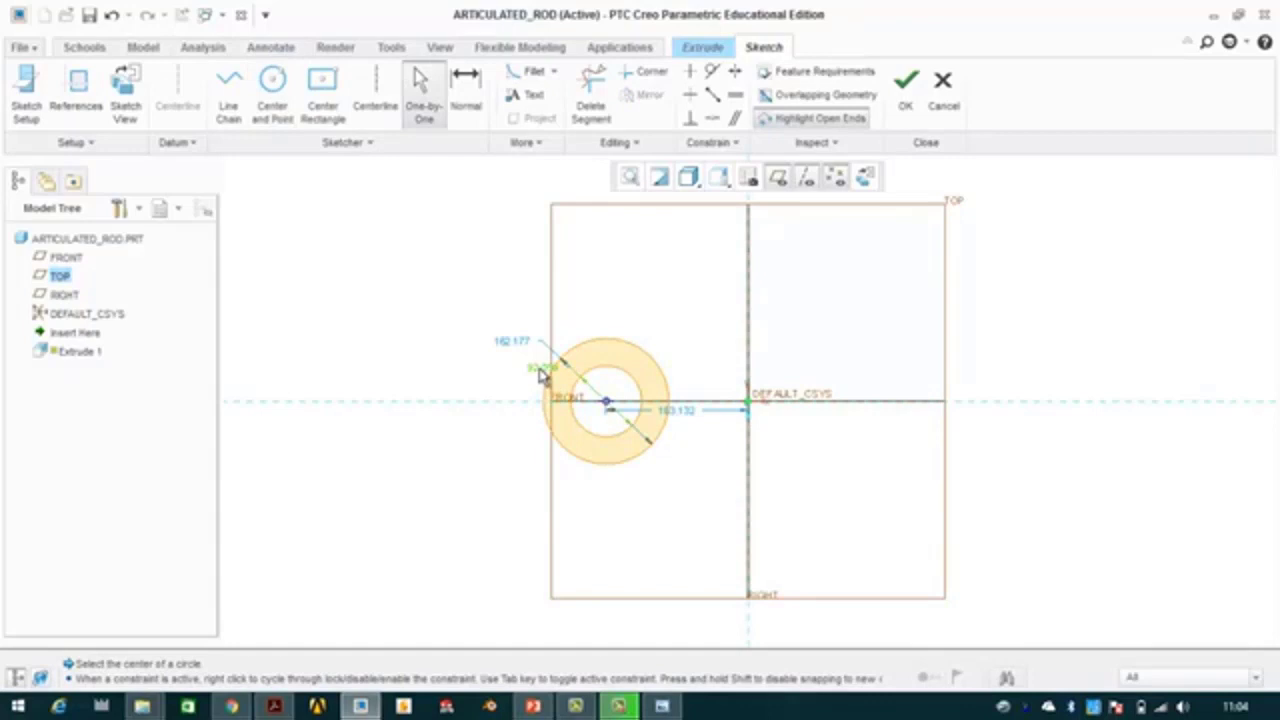
Set the inner circle's diameter to 15 mm and the outer circle's diameter to 24 mm
{"action": "key", "text": "Delete"}
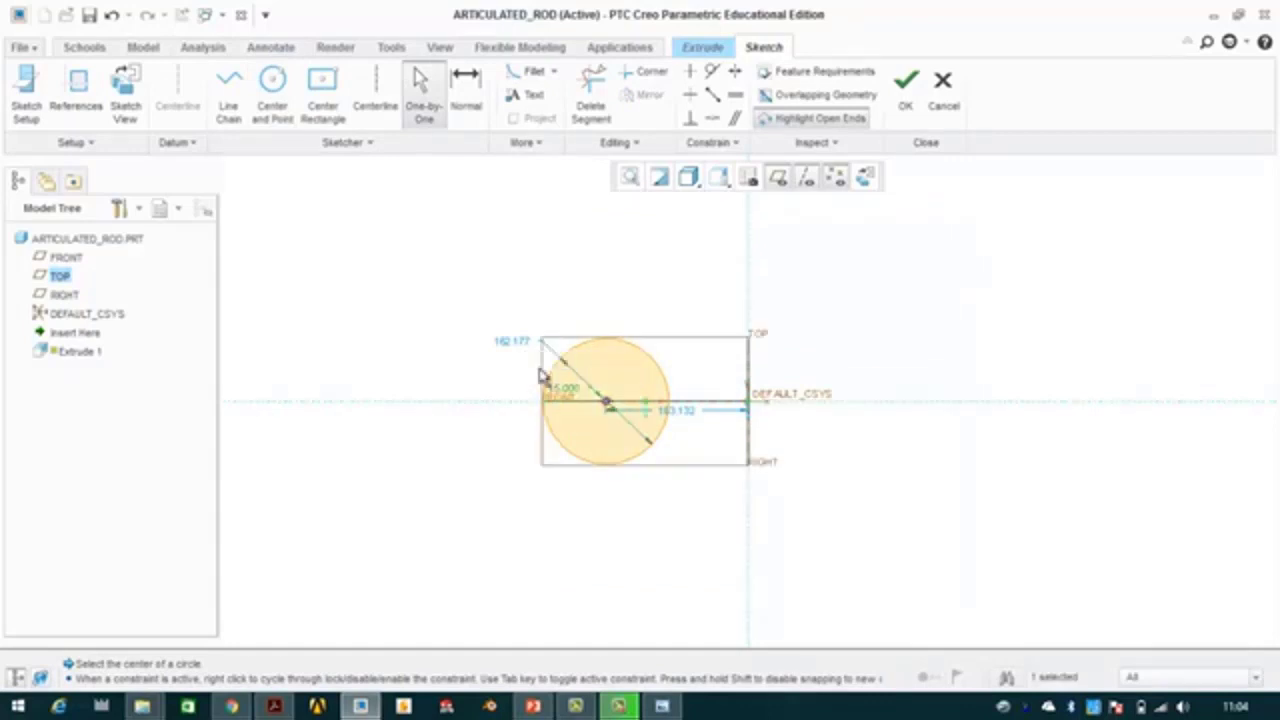
{"action": "double_click", "coordinate": [505, 338]}
{"action": "type", "text": "24"}
{"action": "key", "text": "Return"}
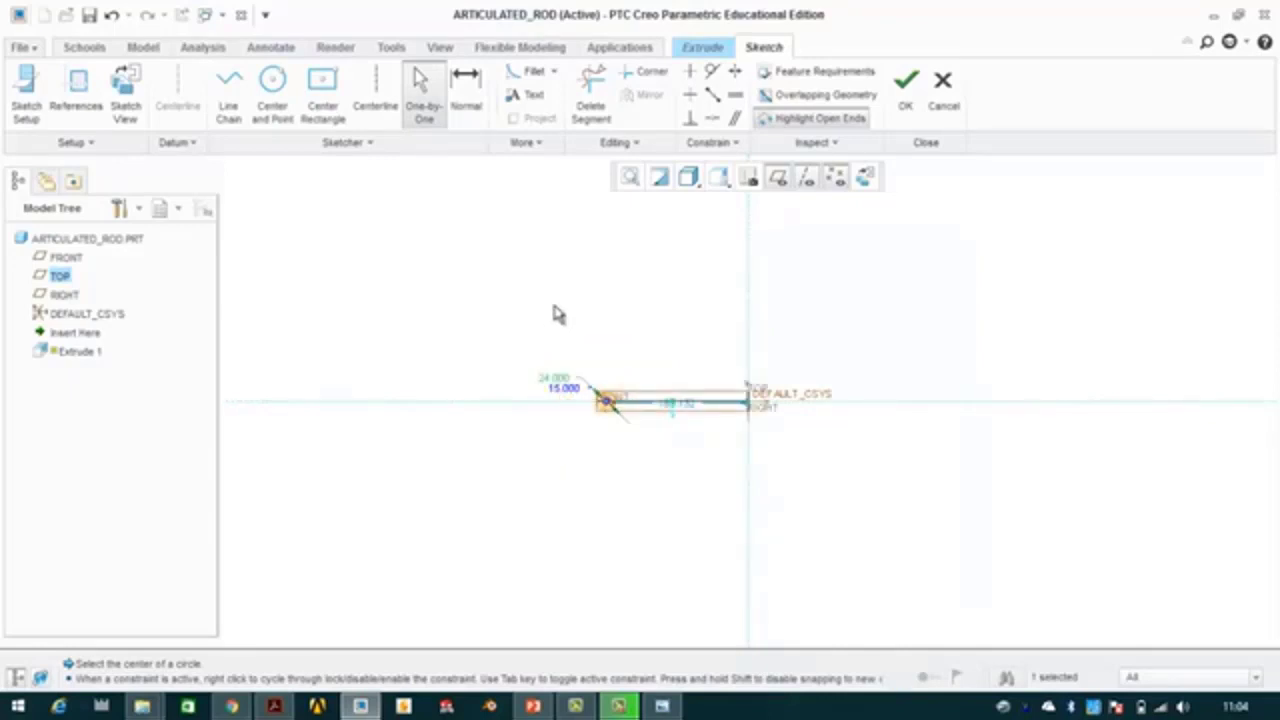
{"action": "scroll", "coordinate": [620, 445], "scroll_direction": "down", "scroll_amount": 1}
{"action": "scroll", "coordinate": [620, 417], "scroll_direction": "down", "scroll_amount": 3}
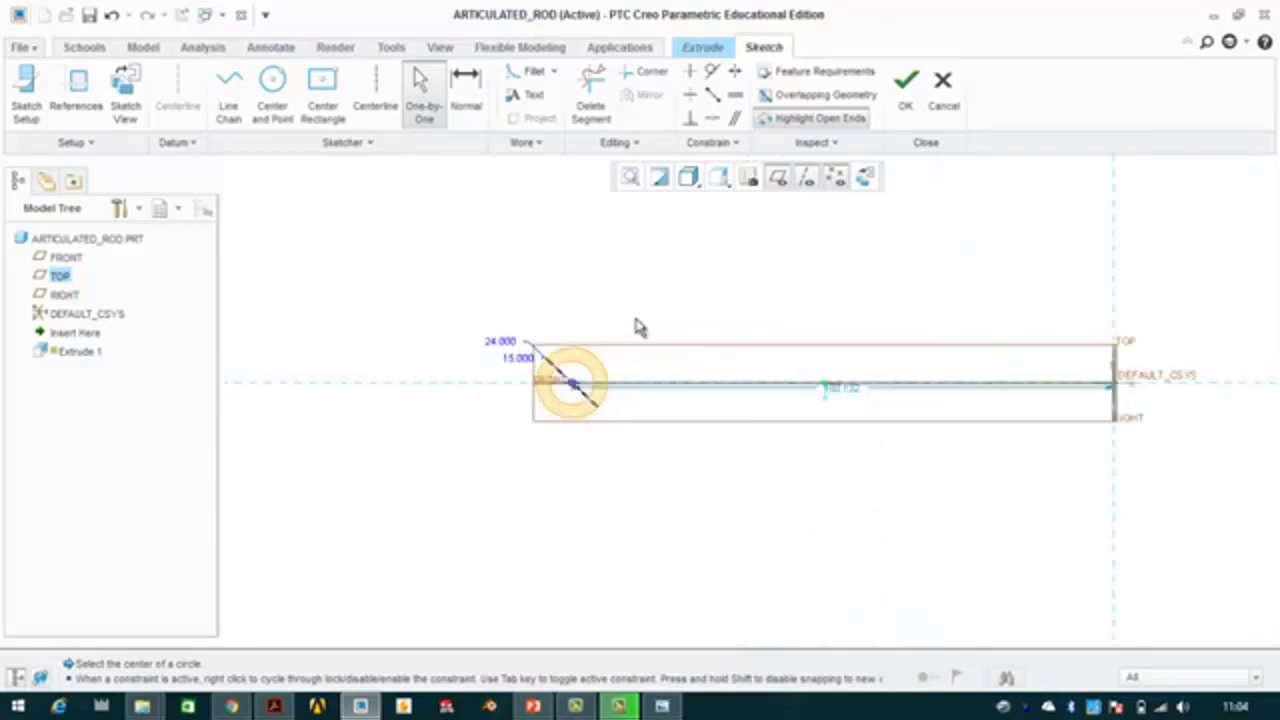
Finish the ring sketch and extrude it 28 mm to form the small end of the rod
{"action": "left_click", "coordinate": [892, 102]}
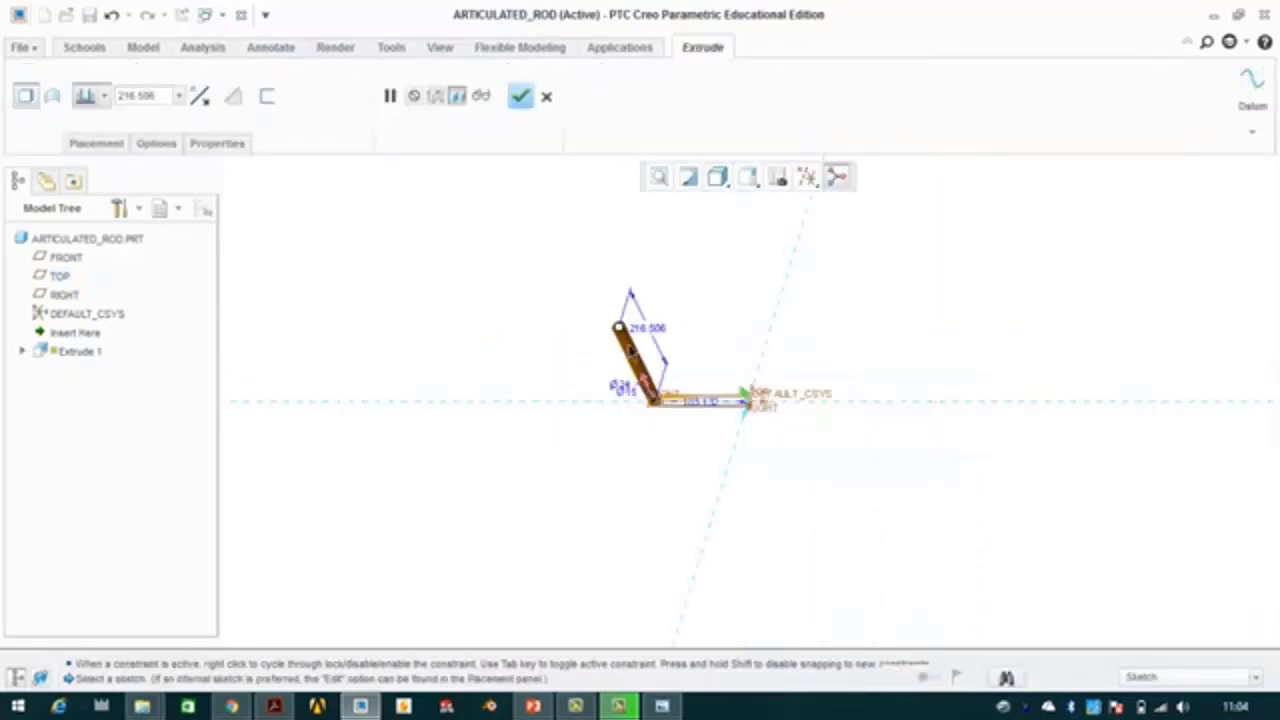
{"action": "type", "text": "28"}
{"action": "key", "text": "Return"}
{"action": "left_click", "coordinate": [518, 98]}
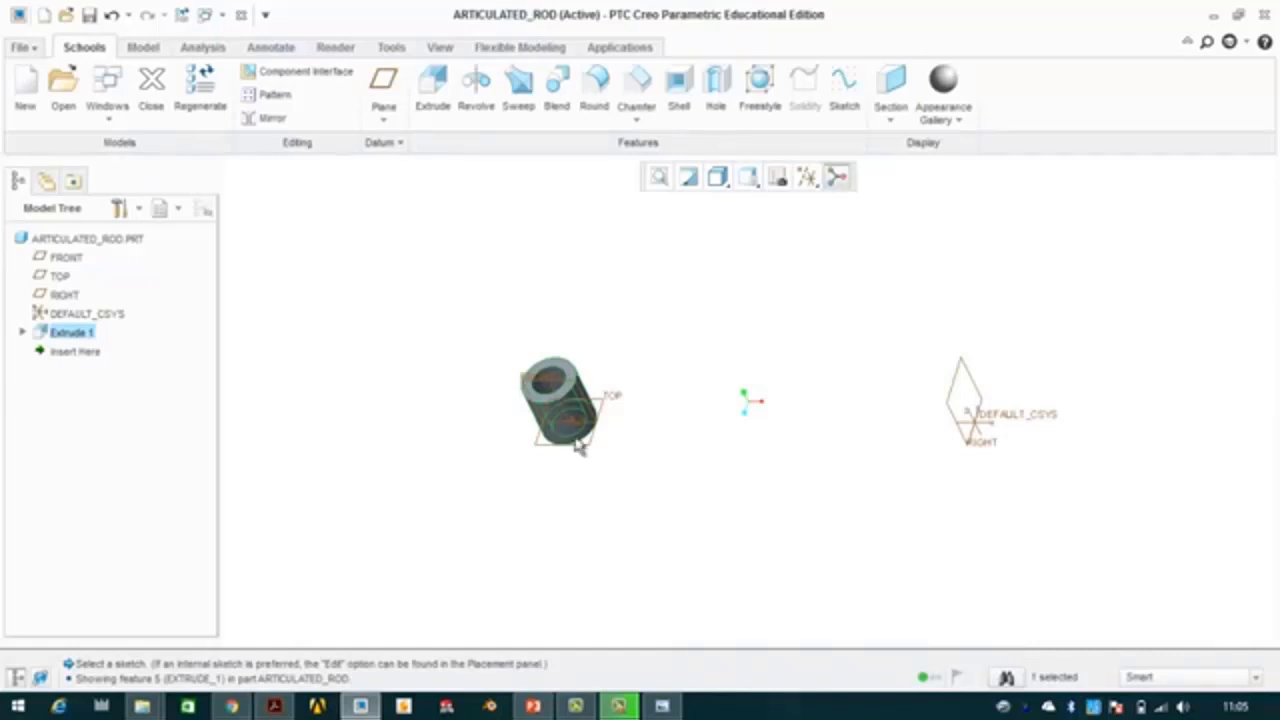
Redefine the small end's extrusion so its depth is split equally on both sides of the sketch plane
{"action": "scroll", "coordinate": [565, 440], "scroll_direction": "up", "scroll_amount": 3}
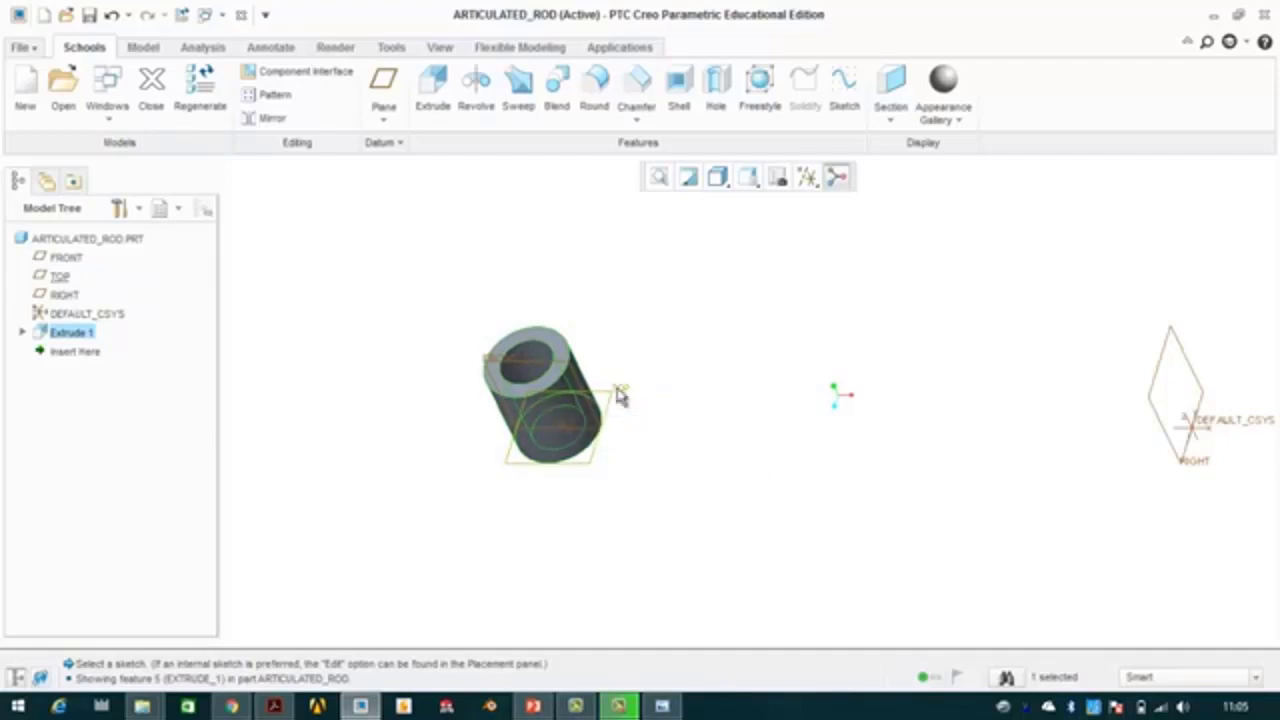
{"action": "right_click", "coordinate": [80, 342]}
{"action": "left_click", "coordinate": [136, 364]}
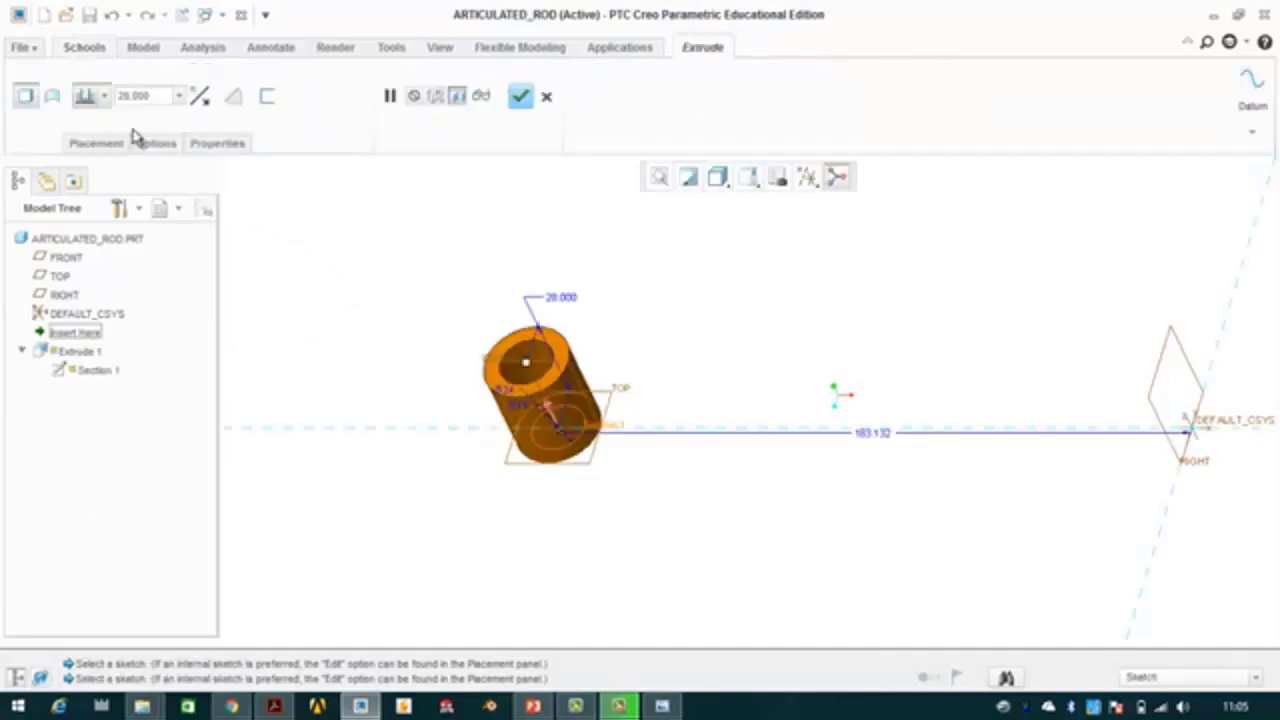
{"action": "left_click", "coordinate": [88, 95]}
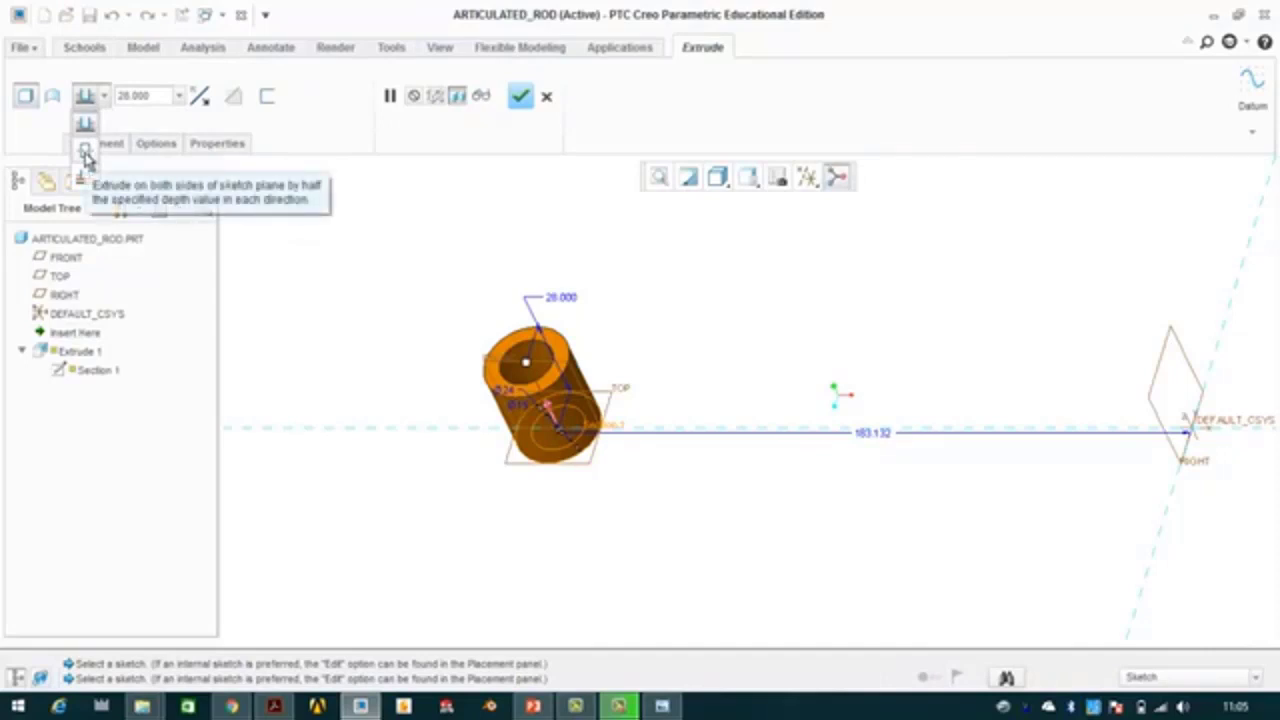
{"action": "left_click", "coordinate": [85, 152]}
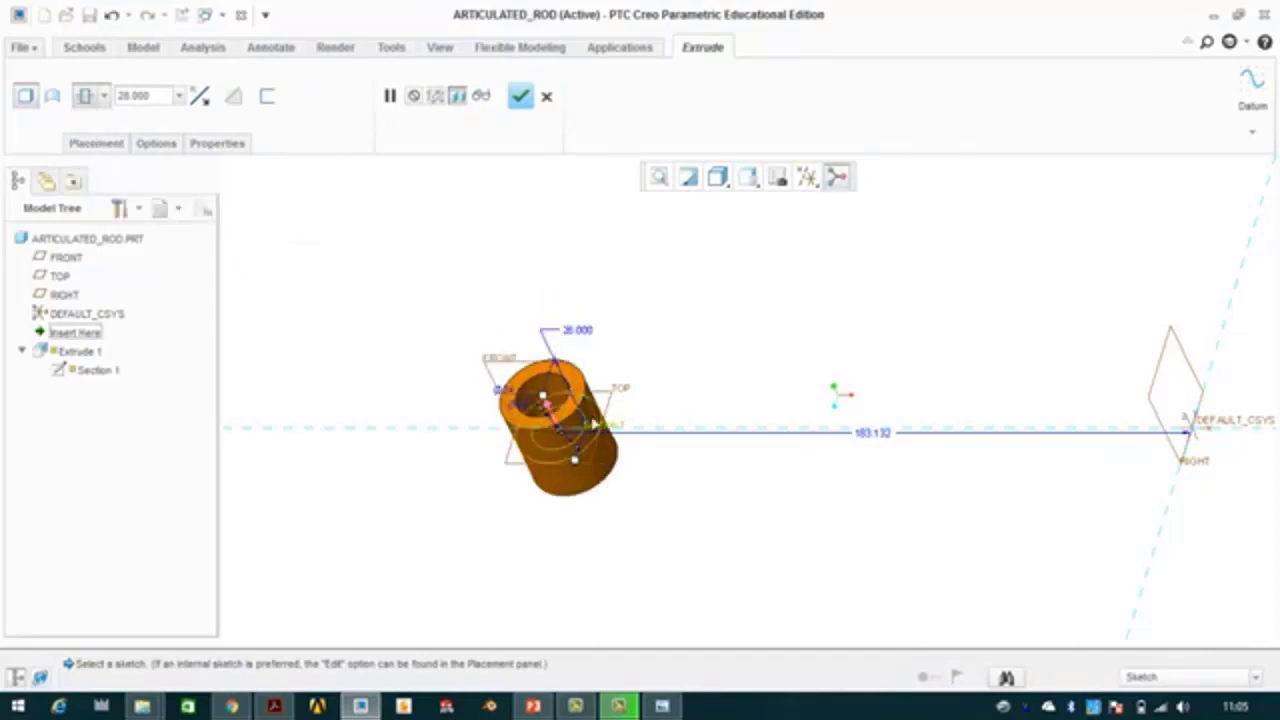
{"action": "middle_click_drag", "start_coordinate": [723, 526], "coordinate": [745, 475]}
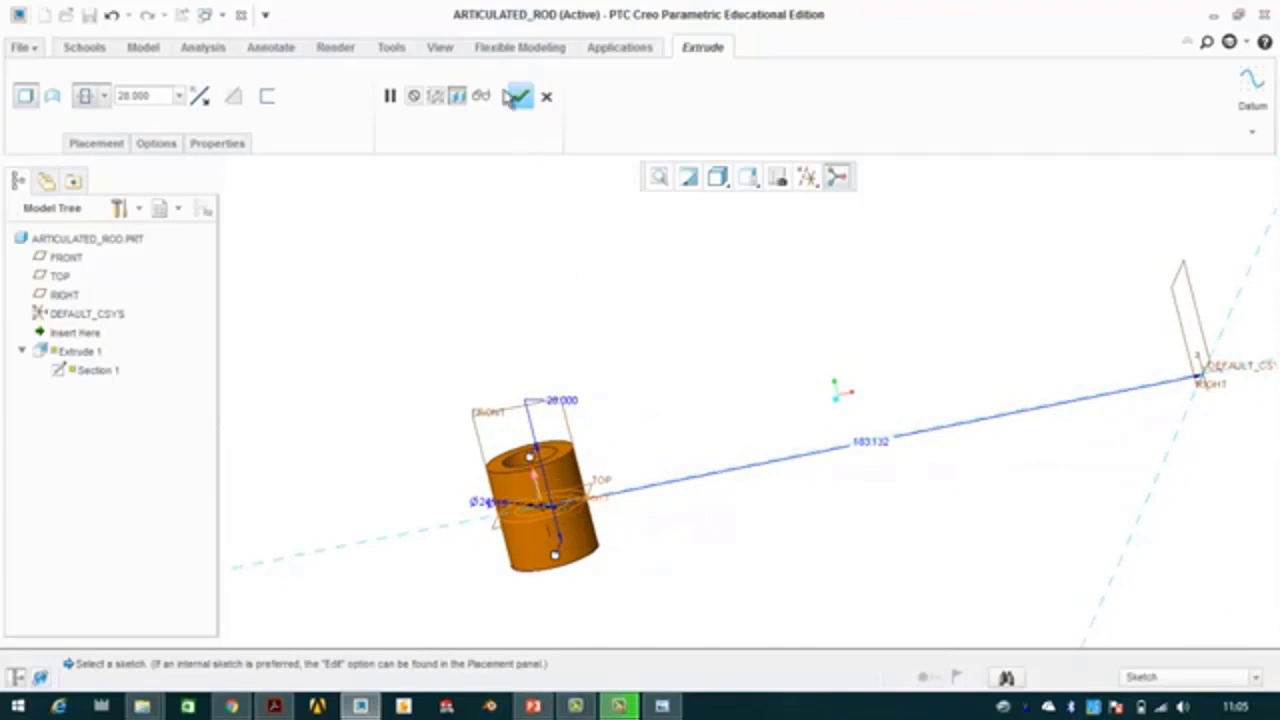
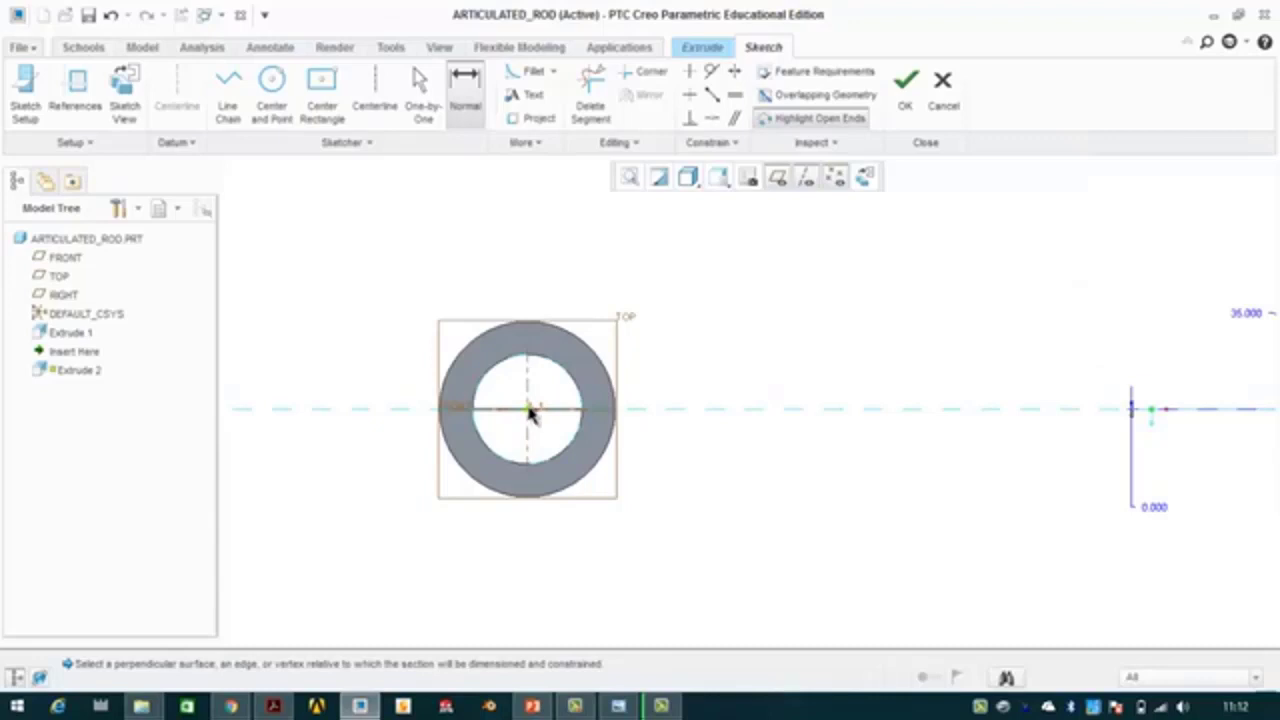
Set the centre distance between the small end and the new concentric circles to 178 mm and finish the sketch
{"action": "scroll", "coordinate": [530, 412], "scroll_direction": "down", "scroll_amount": 4}
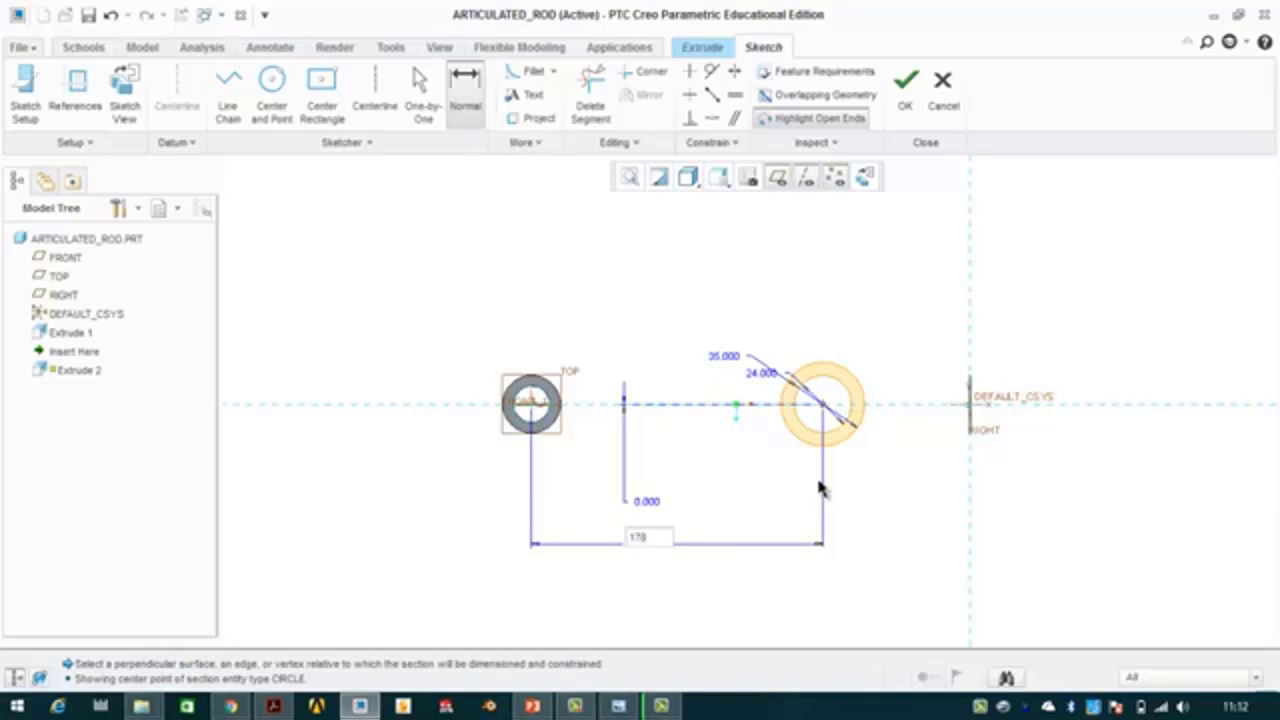
{"action": "type", "text": "8"}
{"action": "key", "text": "Return"}
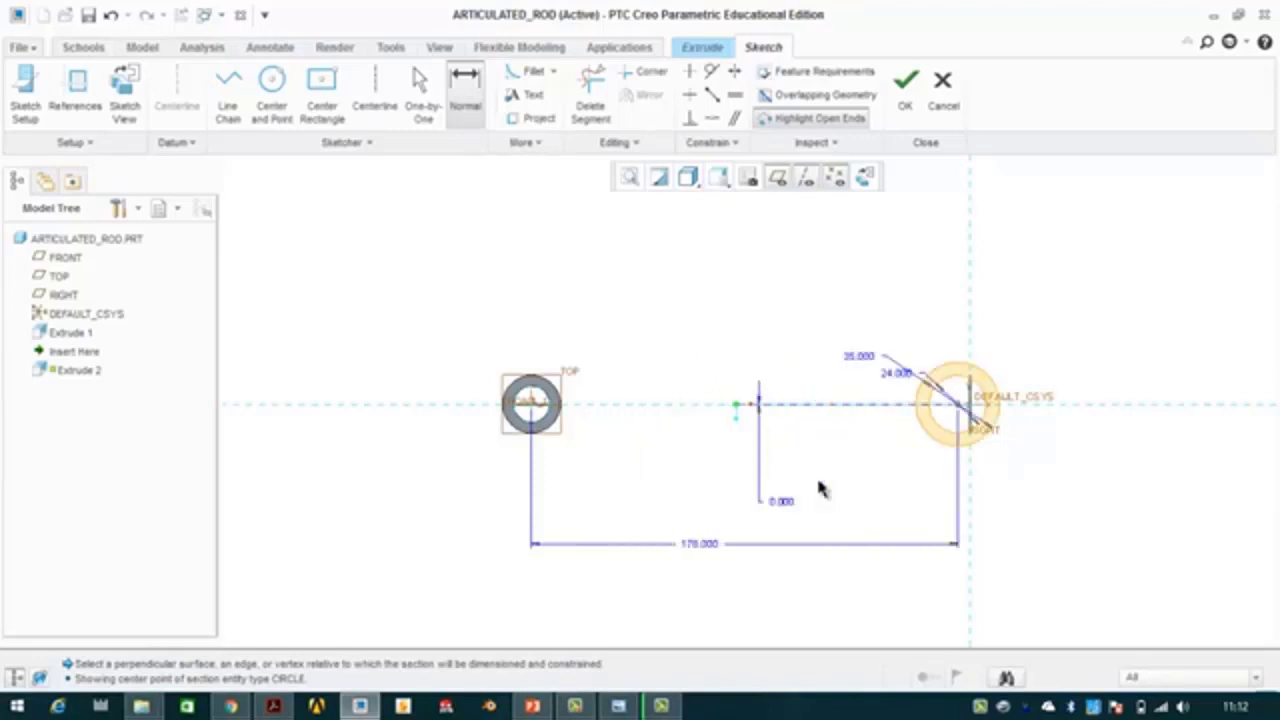
{"action": "left_click", "coordinate": [908, 112]}
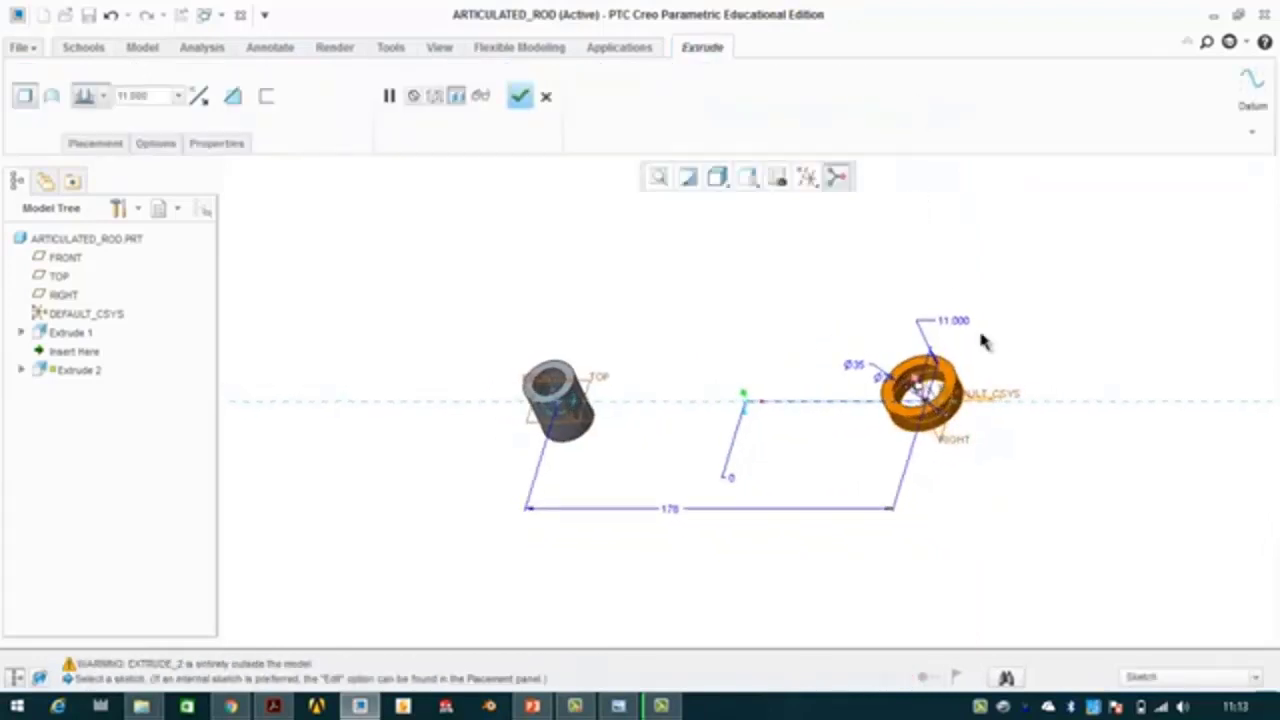
Extrude the large end's ring 42 mm symmetrically about the sketch plane, taking the height from the reference drawing
{"action": "left_click", "coordinate": [638, 706]}
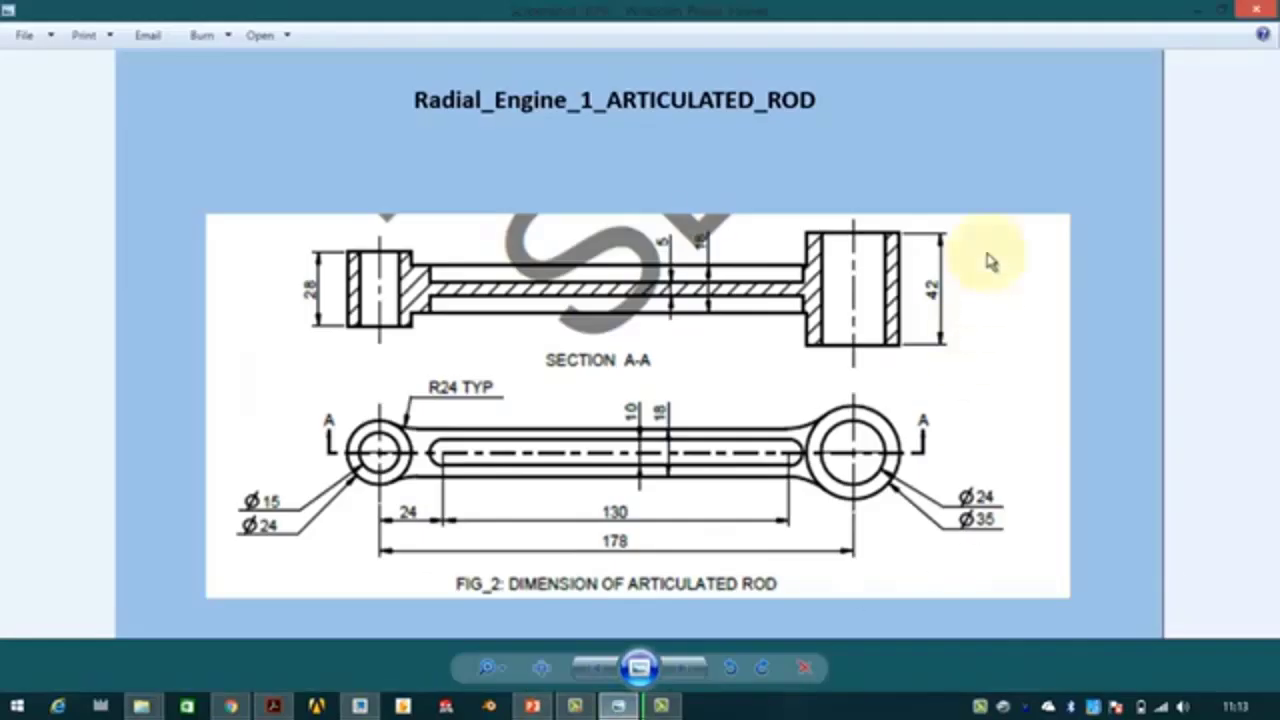
{"action": "left_click", "coordinate": [1197, 10]}
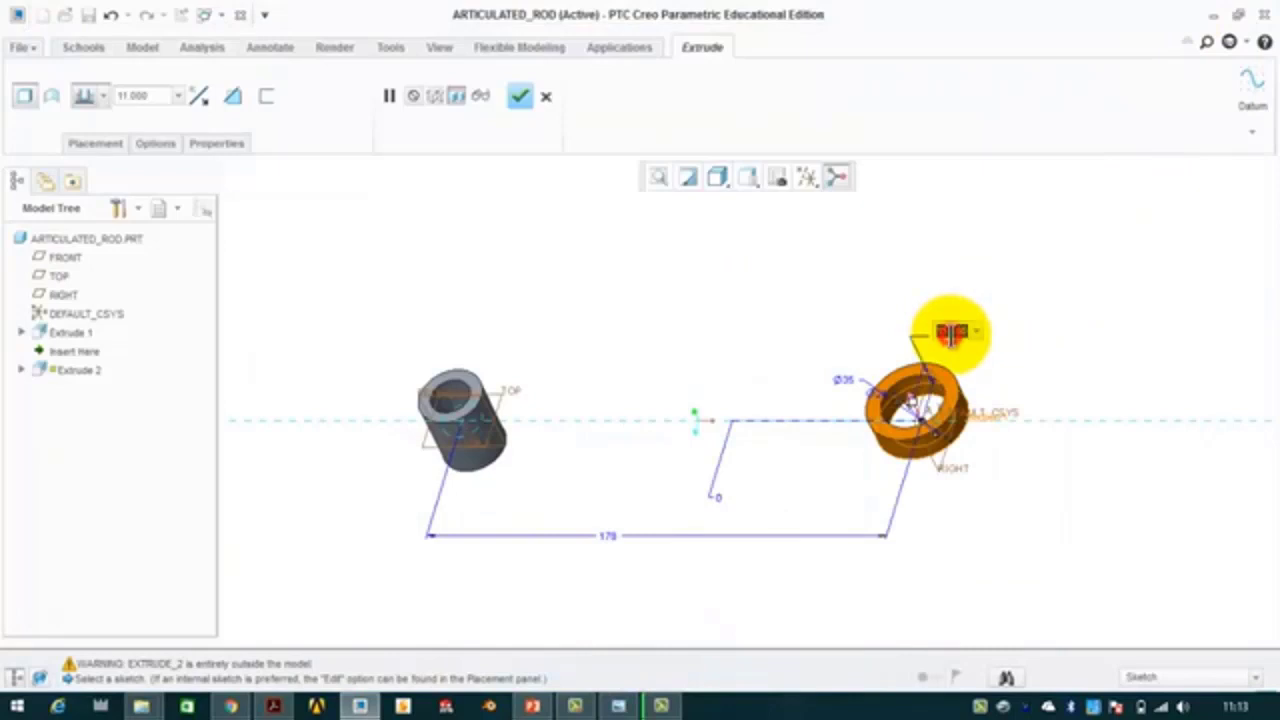
{"action": "key", "text": "Return"}
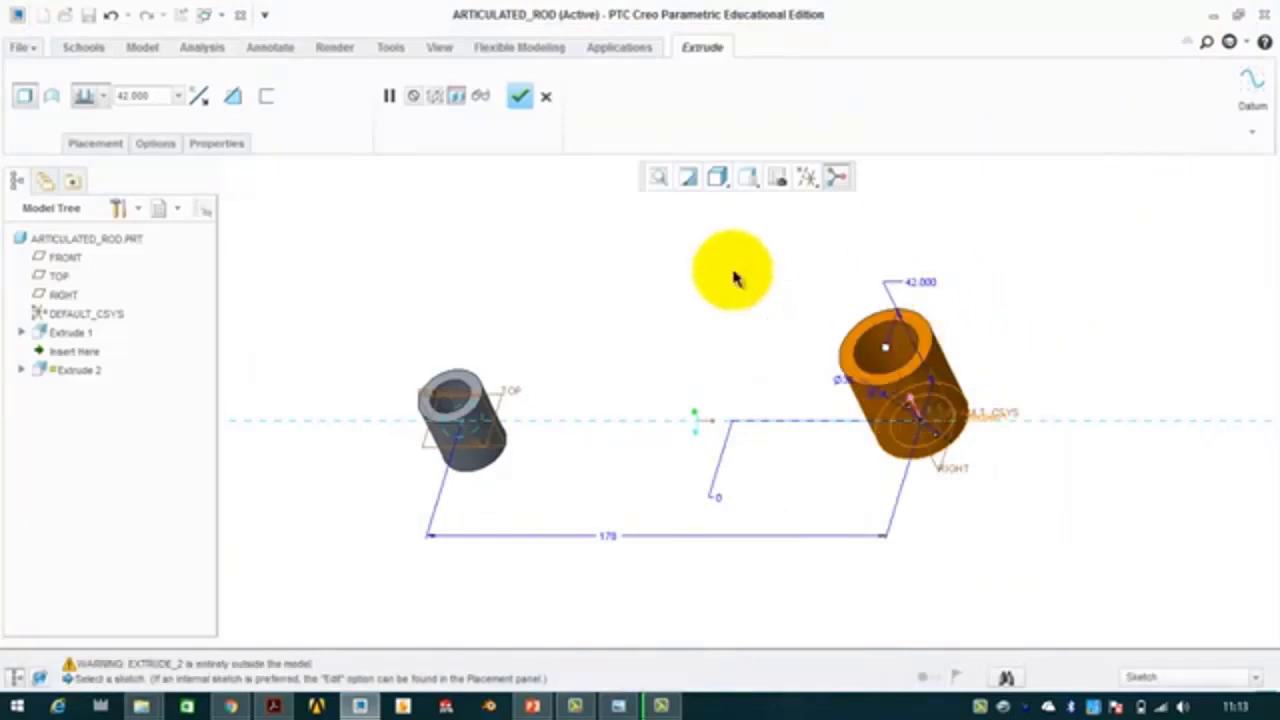
{"action": "left_click", "coordinate": [84, 150]}
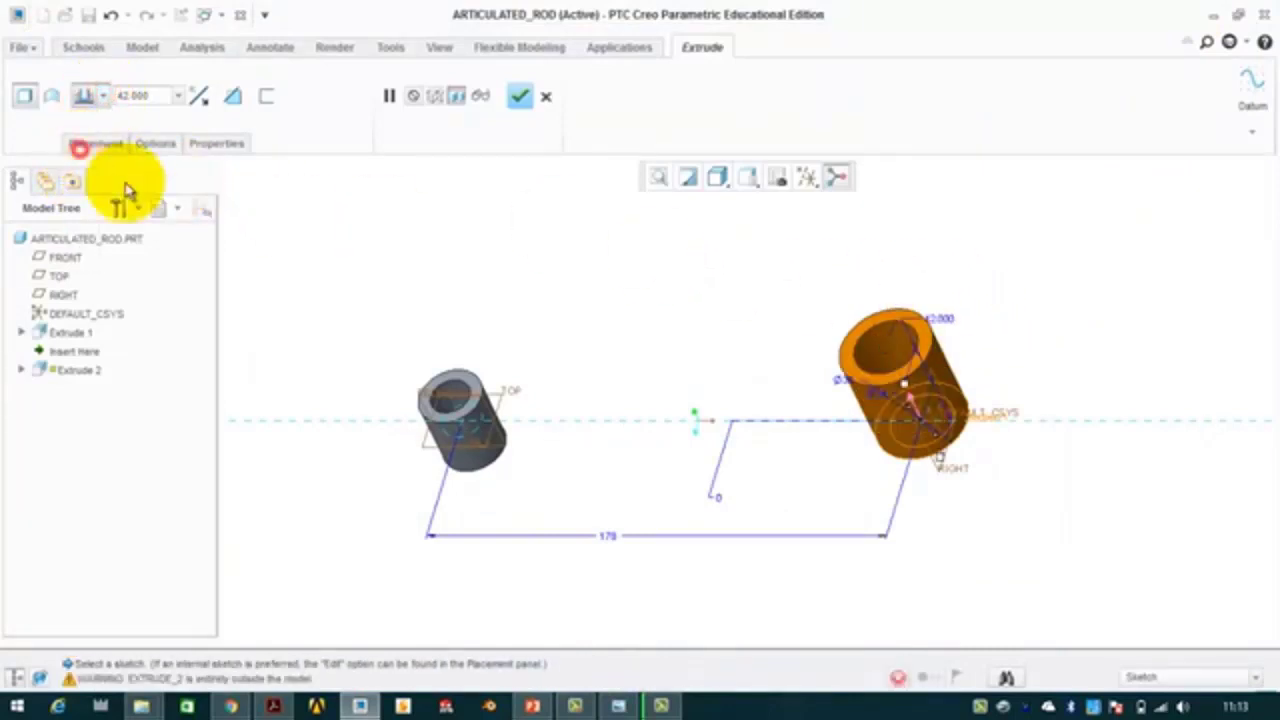
{"action": "left_click", "coordinate": [521, 96]}
{"action": "left_click", "coordinate": [991, 257]}
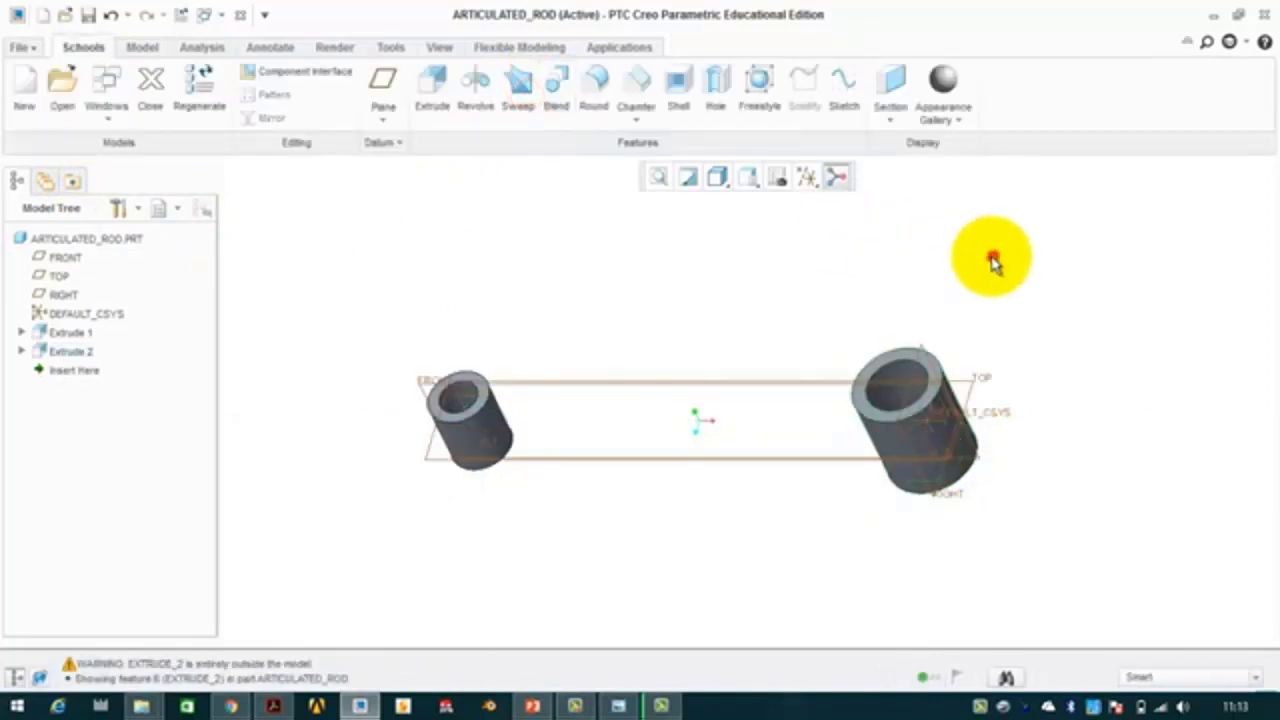
{"action": "scroll", "coordinate": [689, 420], "scroll_direction": "down", "scroll_amount": 2}
{"action": "middle_click_drag", "start_coordinate": [690, 440], "coordinate": [666, 410], "text": "shift"}
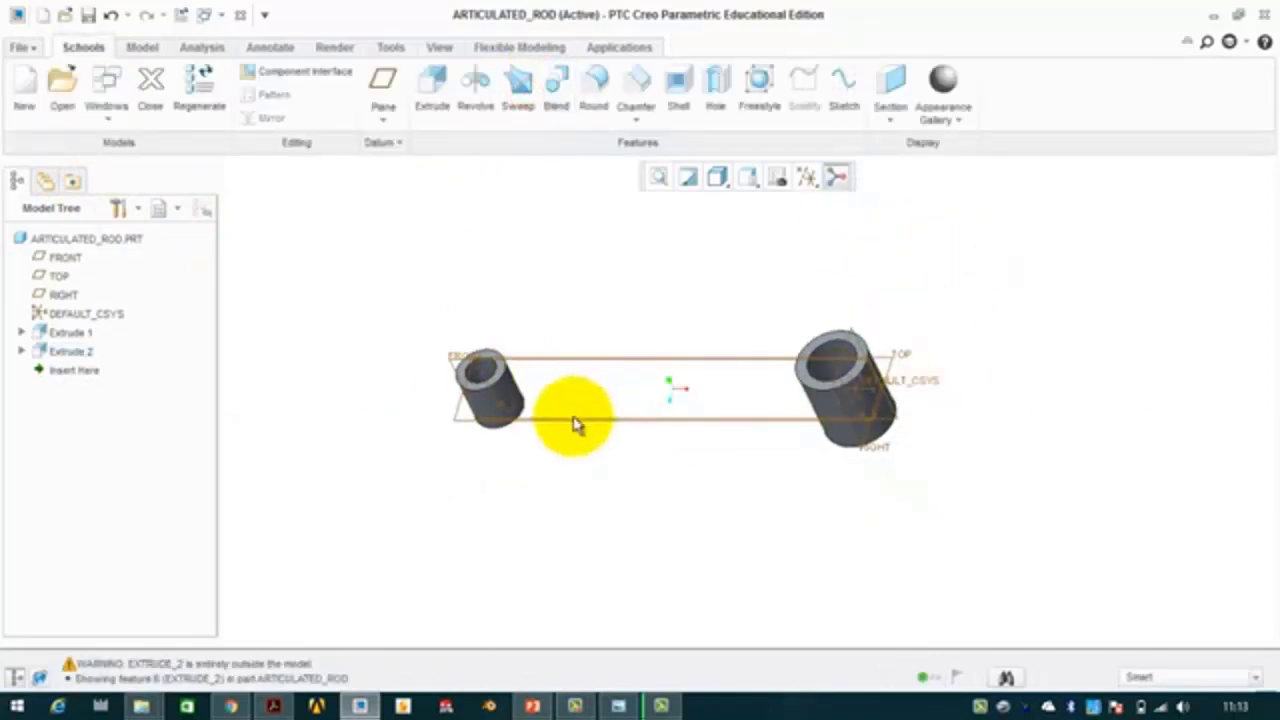
Start an extrusion sketch on the TOP plane and add the outer surfaces of both cylindrical ends as sketch references
{"action": "left_click", "coordinate": [618, 706]}
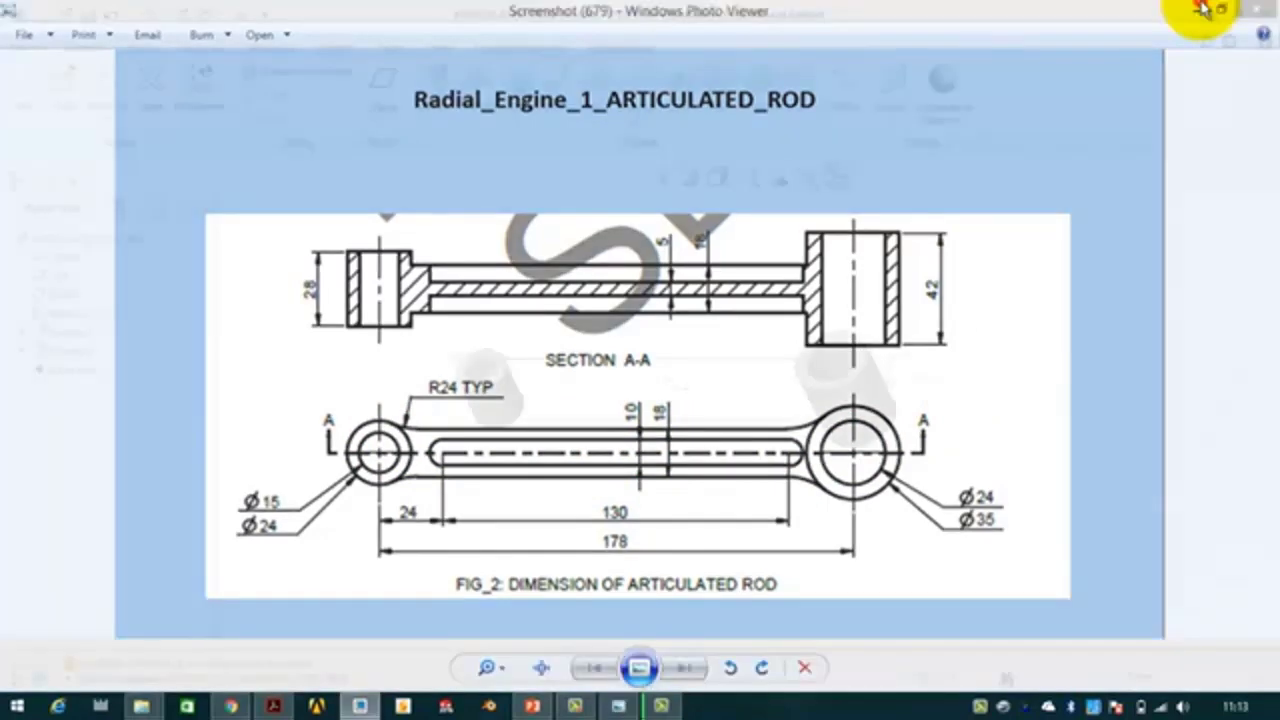
{"action": "left_click", "coordinate": [1204, 9]}
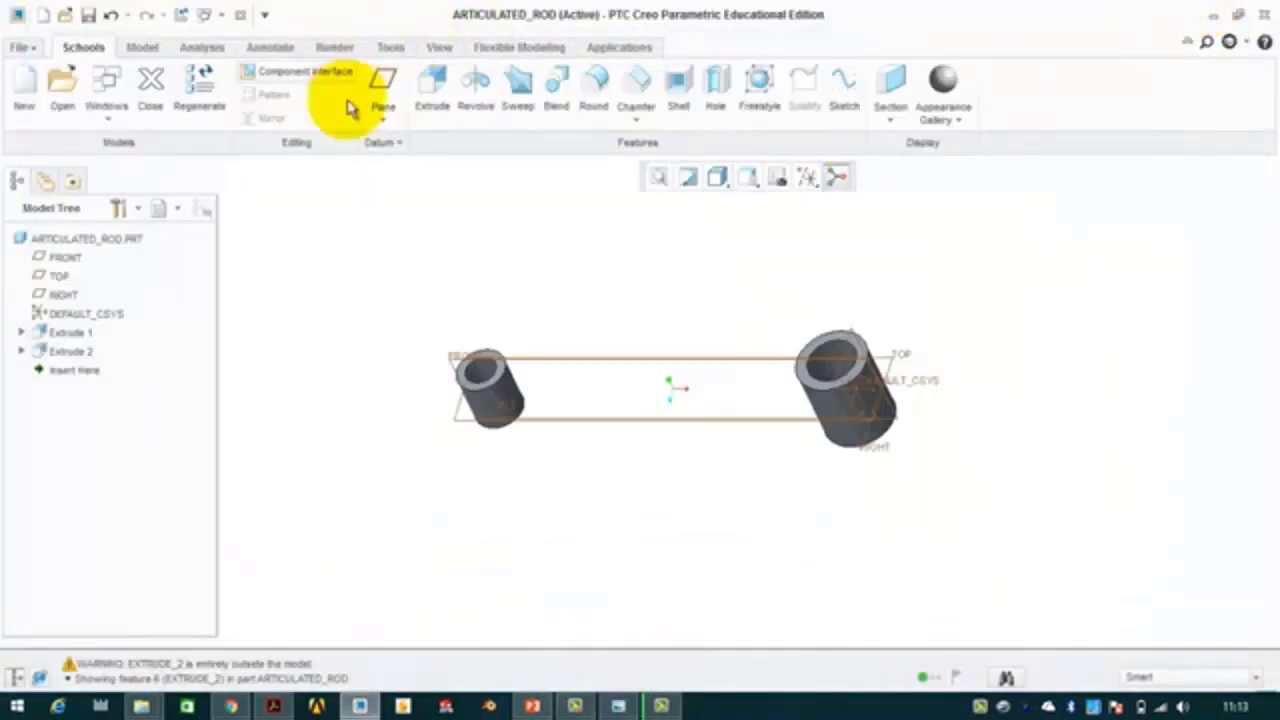
{"action": "left_click", "coordinate": [429, 88]}
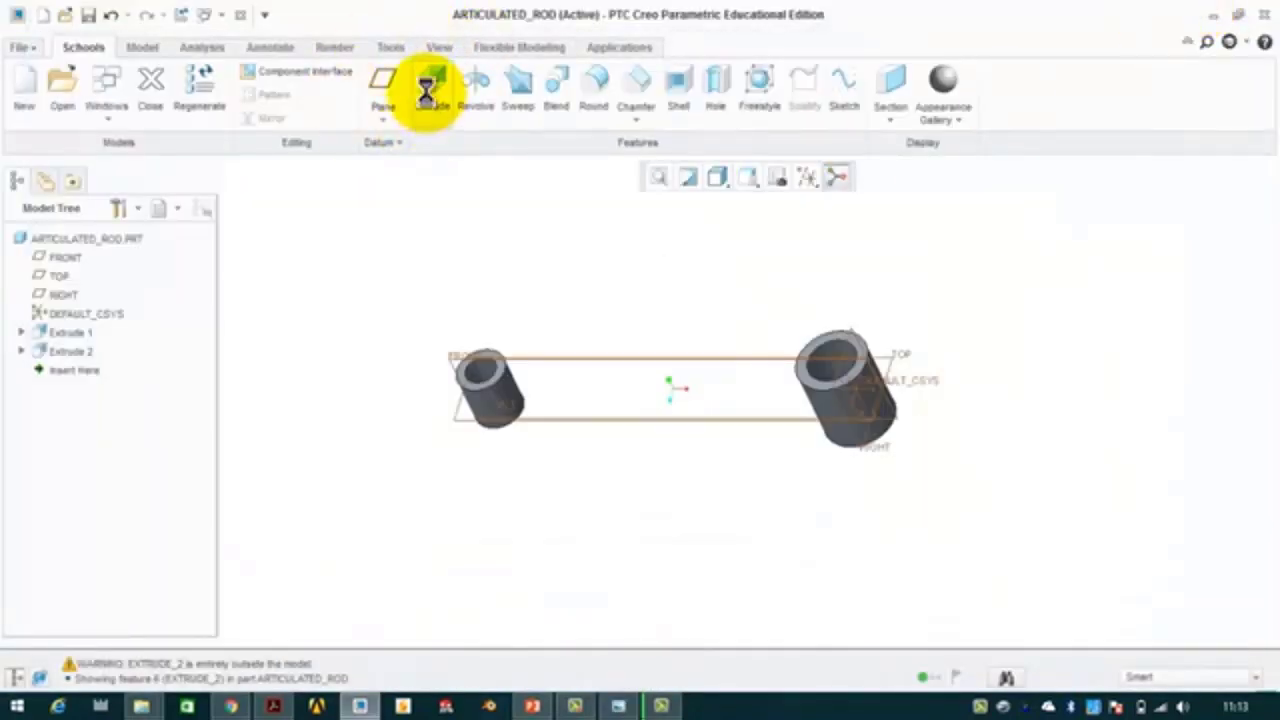
{"action": "left_click", "coordinate": [462, 428]}
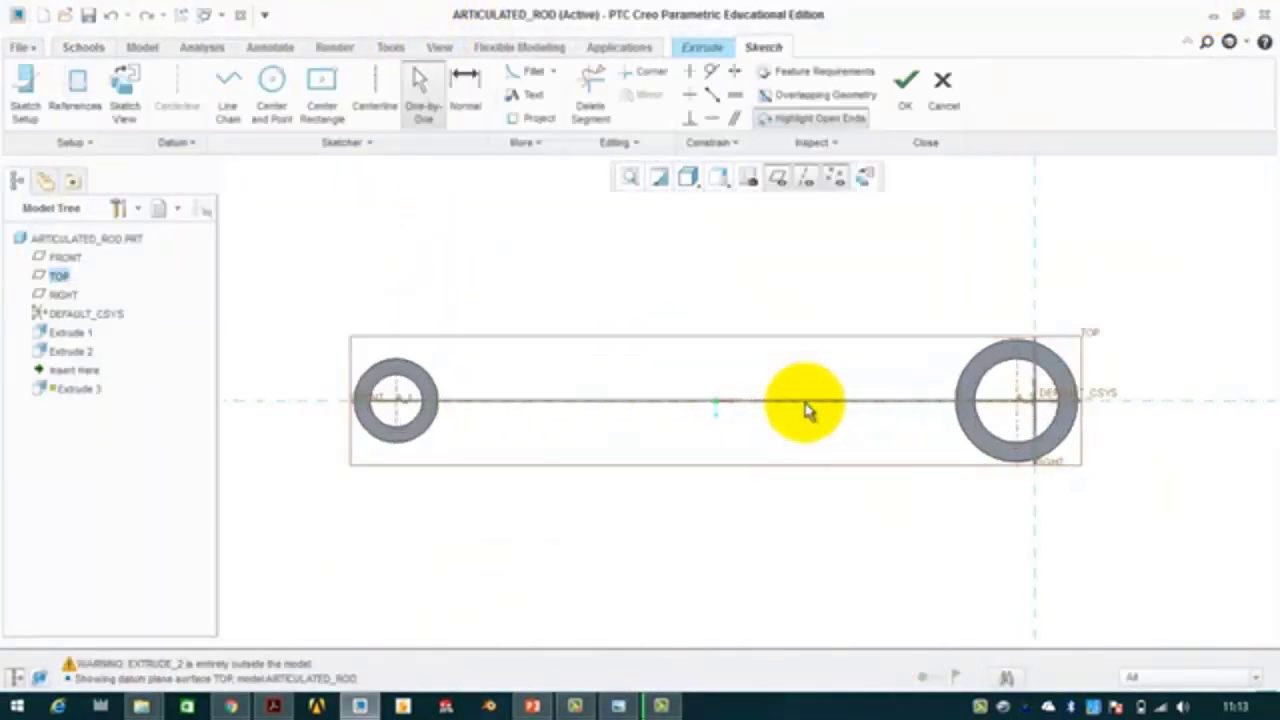
{"action": "left_click", "coordinate": [230, 97]}
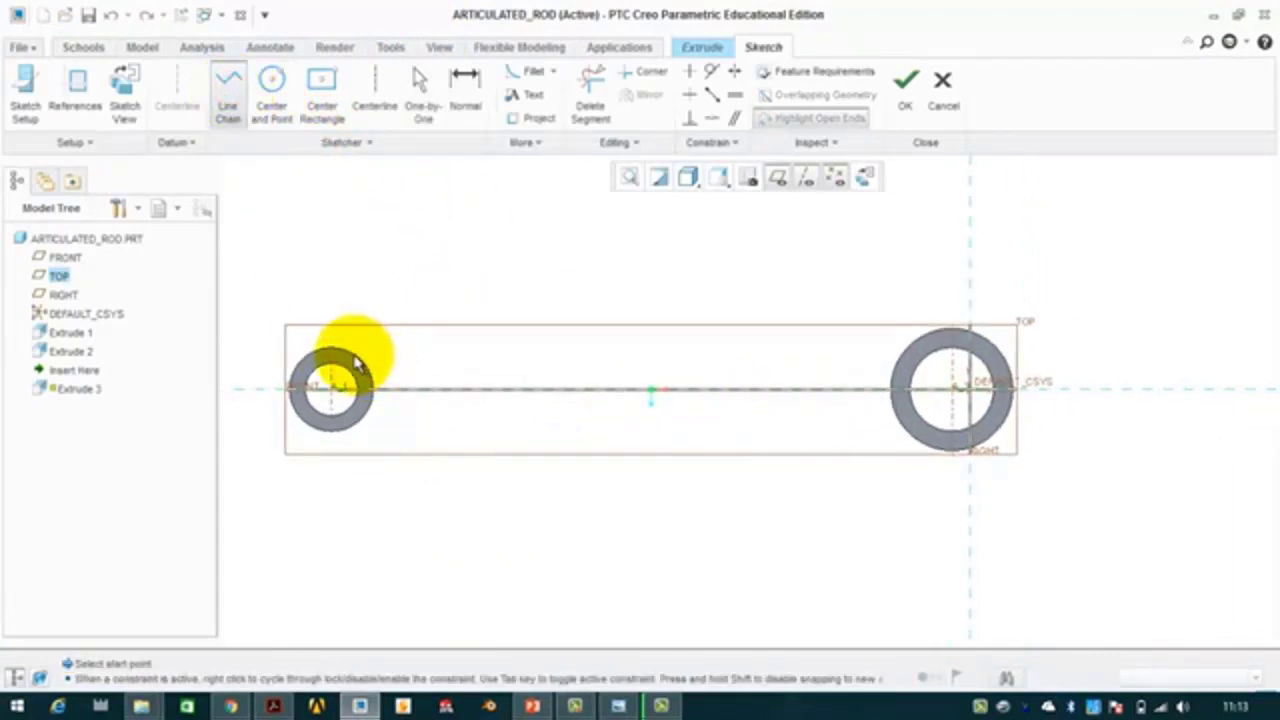
{"action": "left_click", "coordinate": [77, 92]}
{"action": "left_click", "coordinate": [993, 360]}
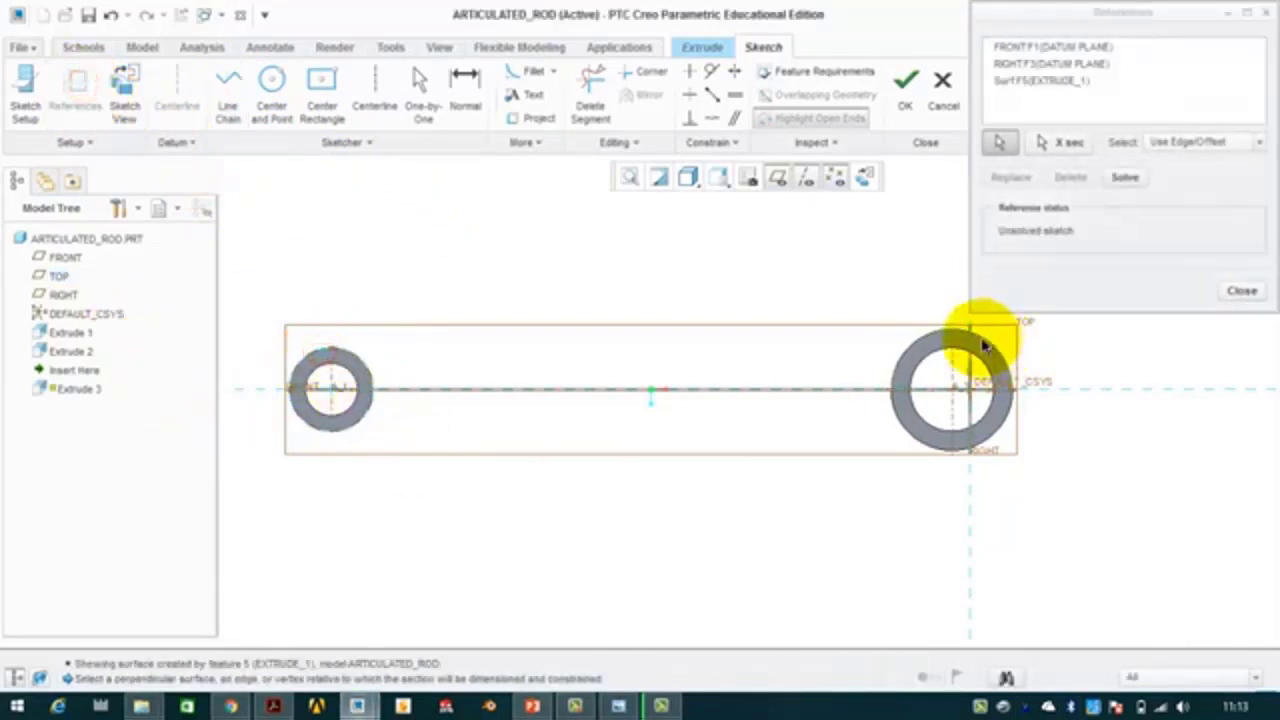
{"action": "left_click", "coordinate": [1242, 290]}
Sketch a horizontal line about 155 mm long above the centre axis, joining the outer circles of the two ends
{"action": "left_click", "coordinate": [230, 100]}
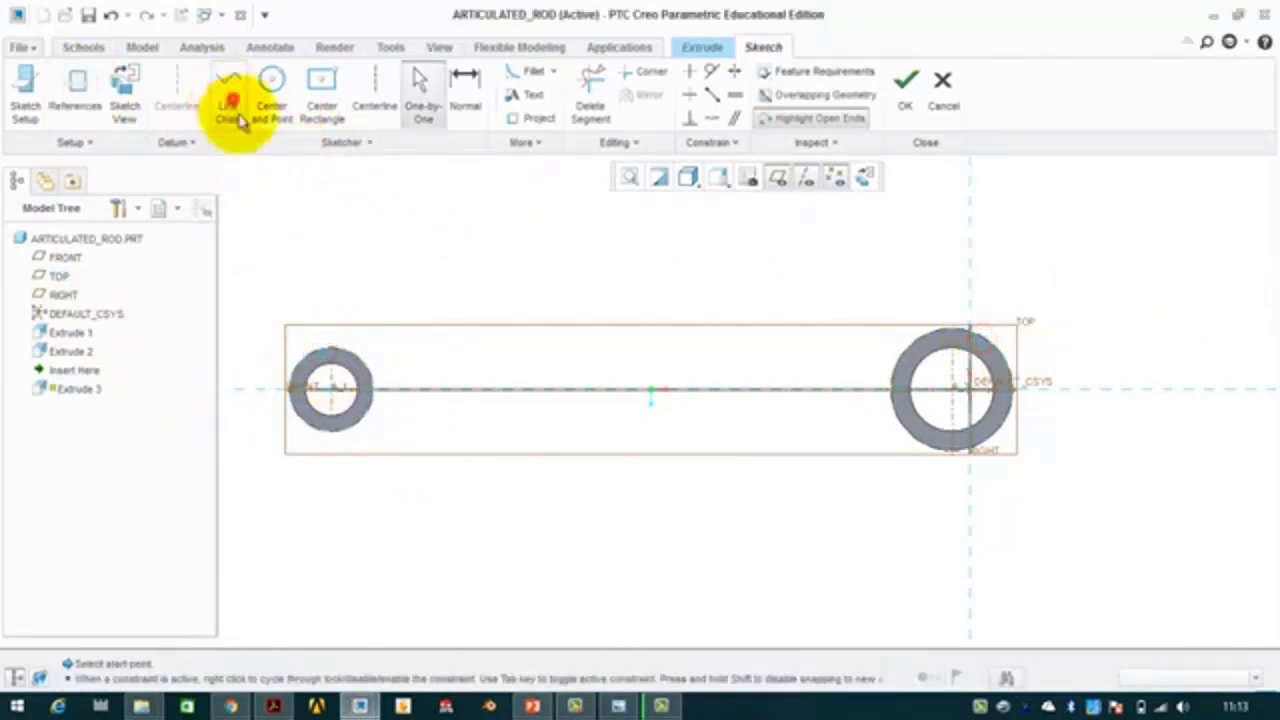
{"action": "left_click", "coordinate": [357, 366]}
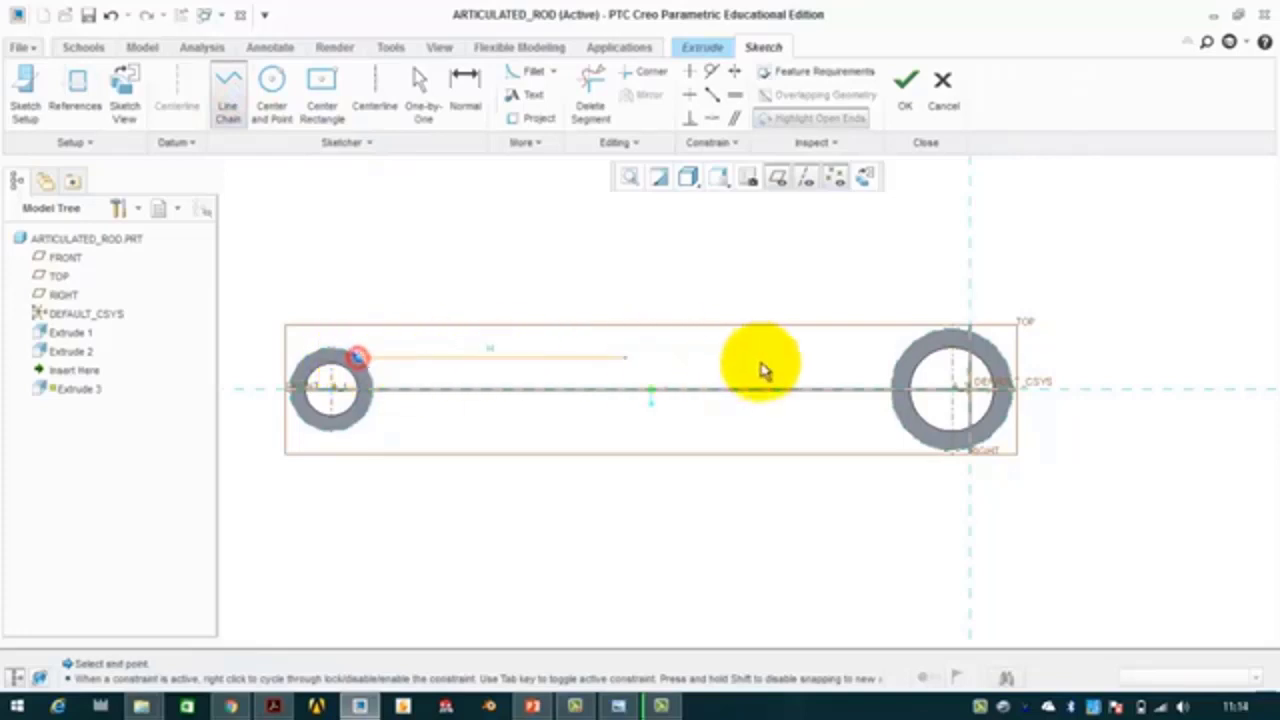
{"action": "left_click", "coordinate": [895, 362]}
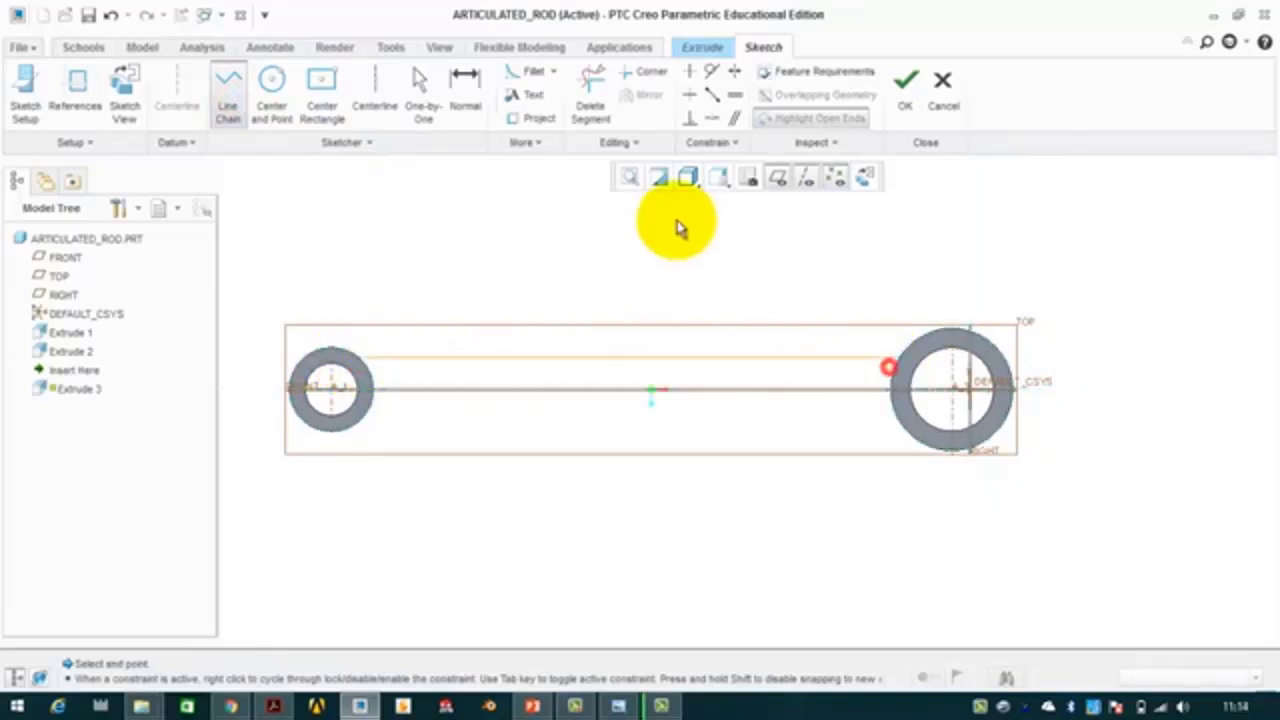
{"action": "middle_click", "coordinate": [654, 229]}
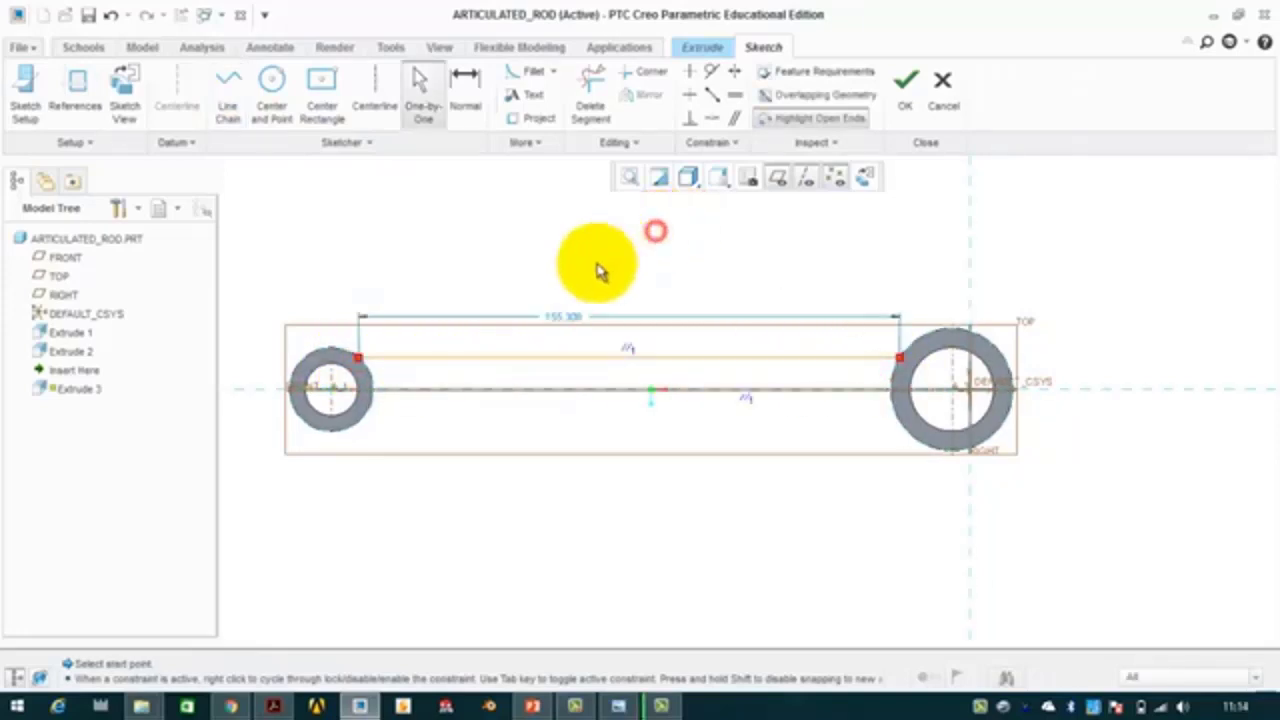
Check the shank in the reference drawing and sketch a matching horizontal line below the axis between the two ends' outer circles
{"action": "left_click", "coordinate": [618, 706]}
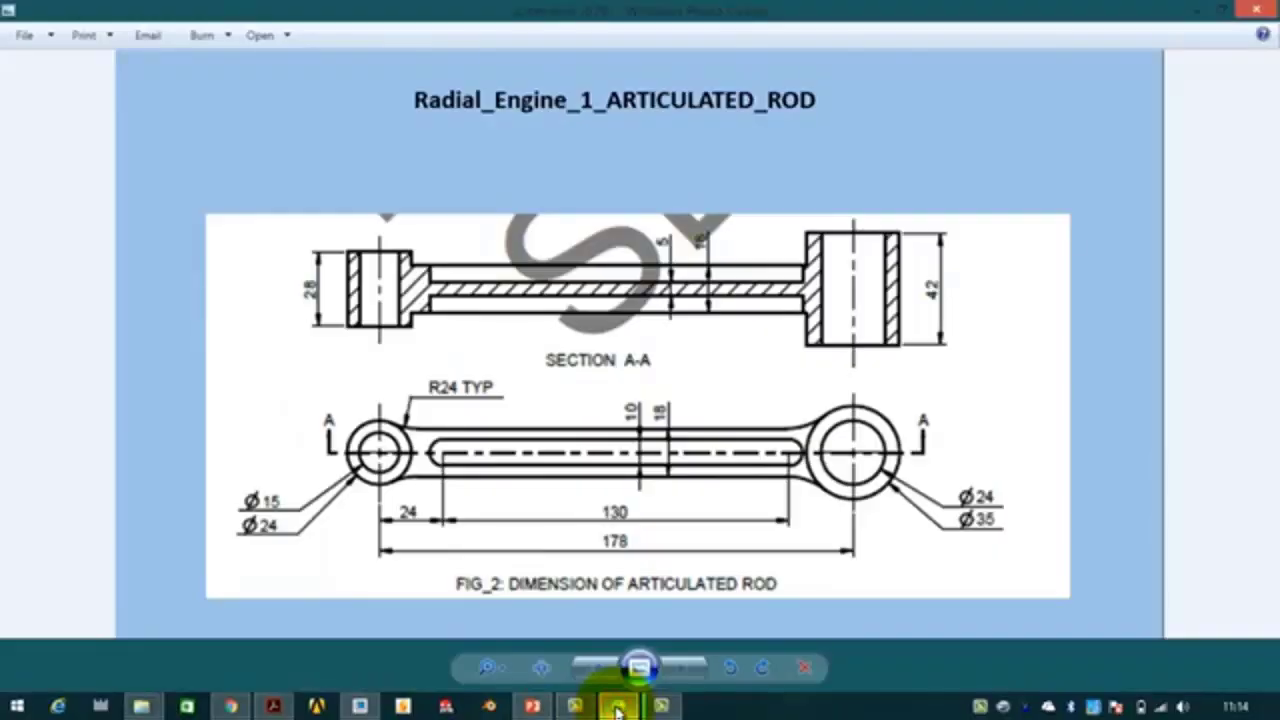
{"action": "left_click", "coordinate": [618, 706]}
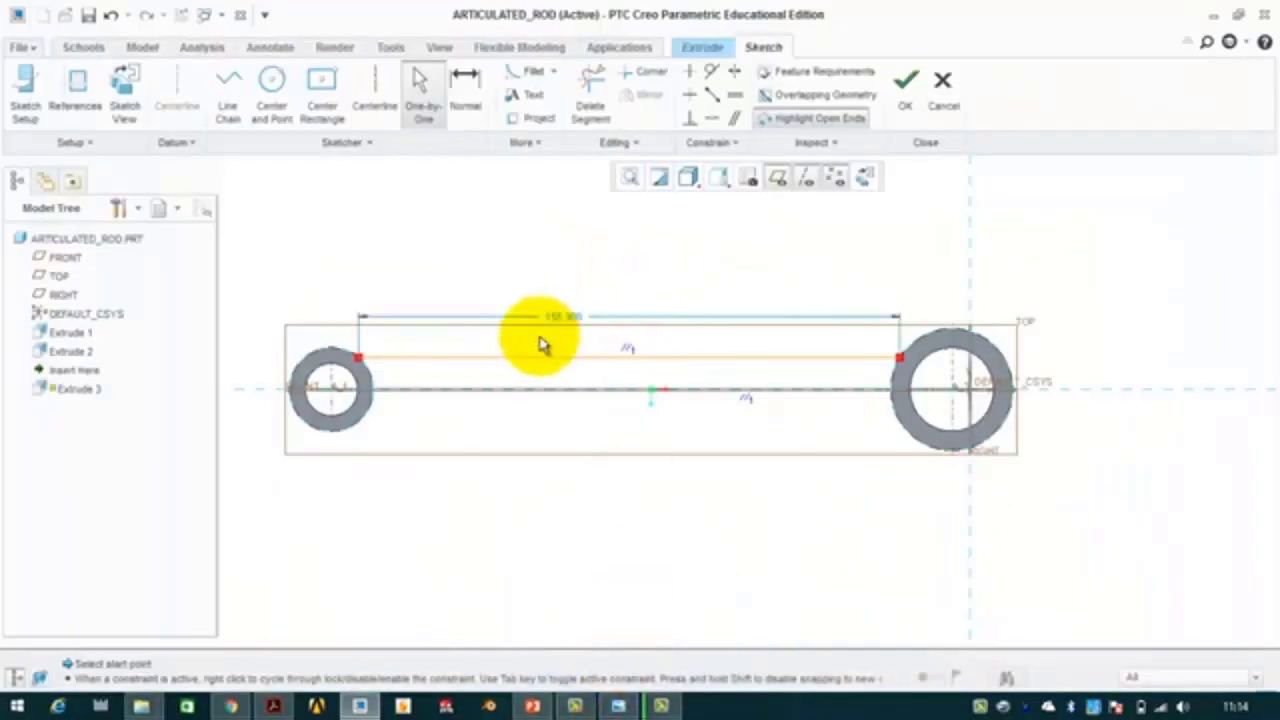
{"action": "left_click", "coordinate": [228, 88]}
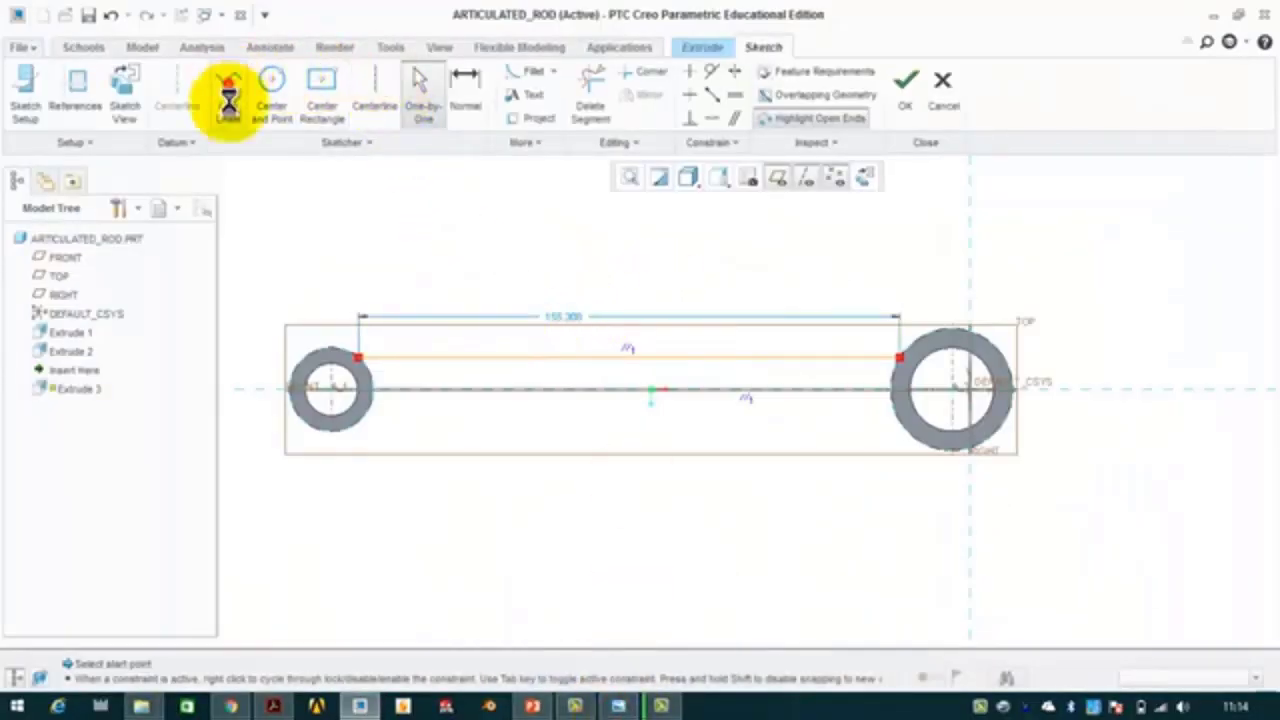
{"action": "left_click", "coordinate": [361, 420]}
{"action": "left_click", "coordinate": [903, 422]}
{"action": "middle_click", "coordinate": [1037, 296]}
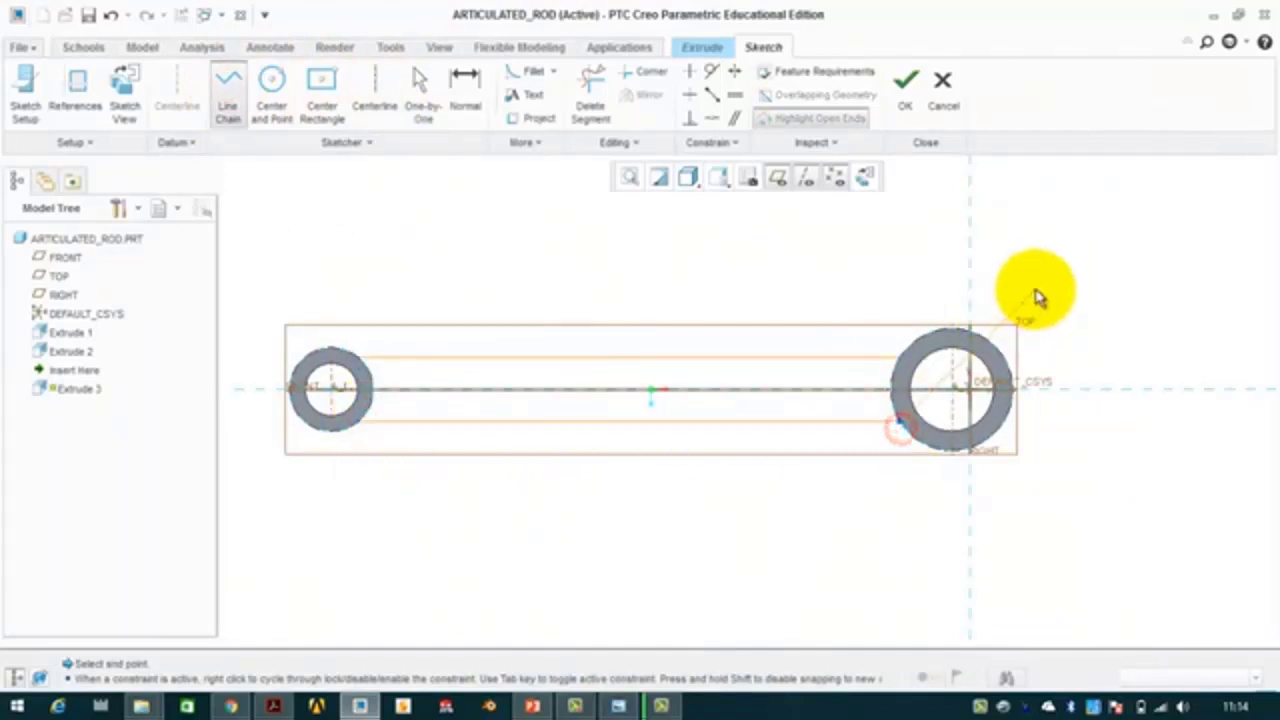
{"action": "middle_click", "coordinate": [1055, 275]}
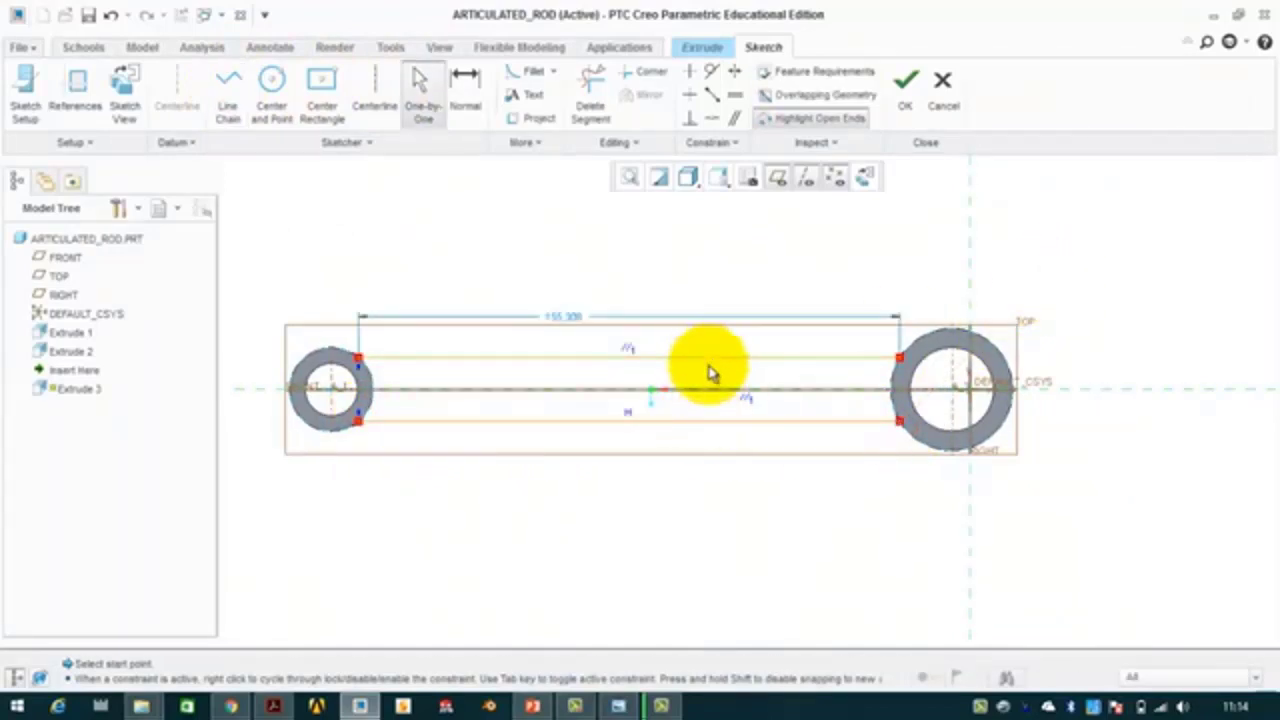
Dimension the distance between the two horizontal lines and set it to 18 mm
{"action": "left_click", "coordinate": [465, 85]}
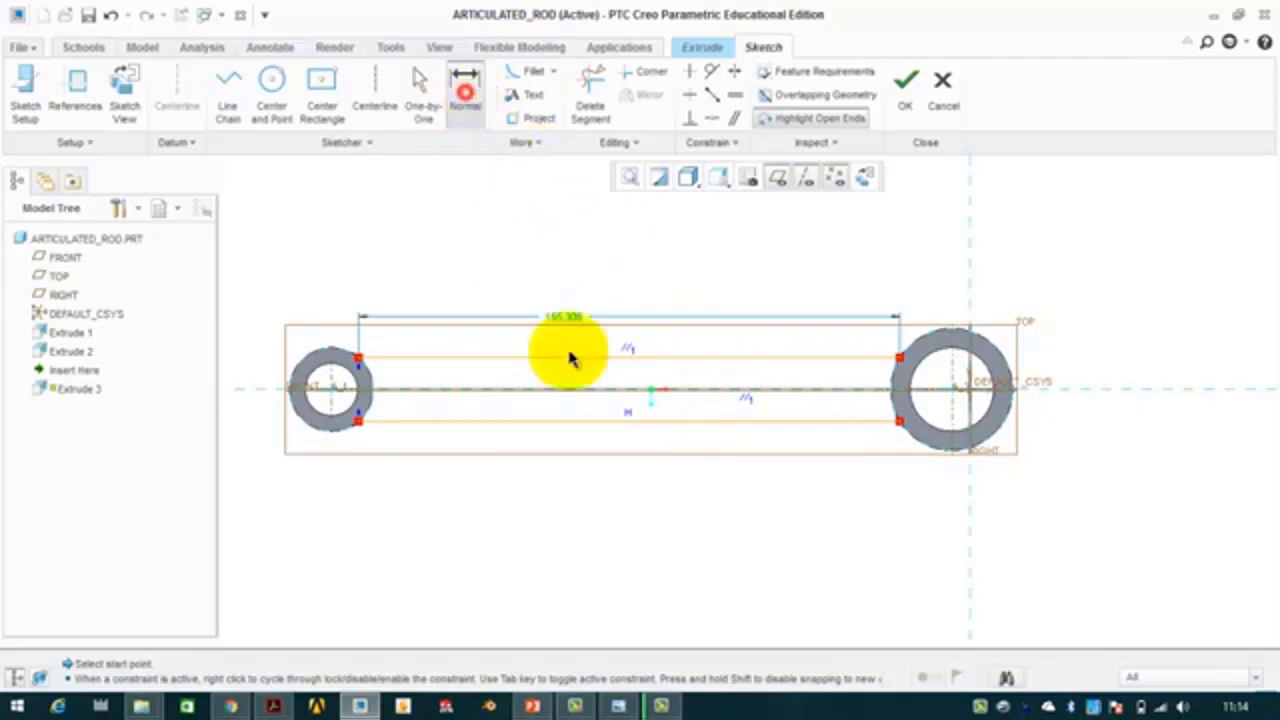
{"action": "left_click", "coordinate": [586, 359]}
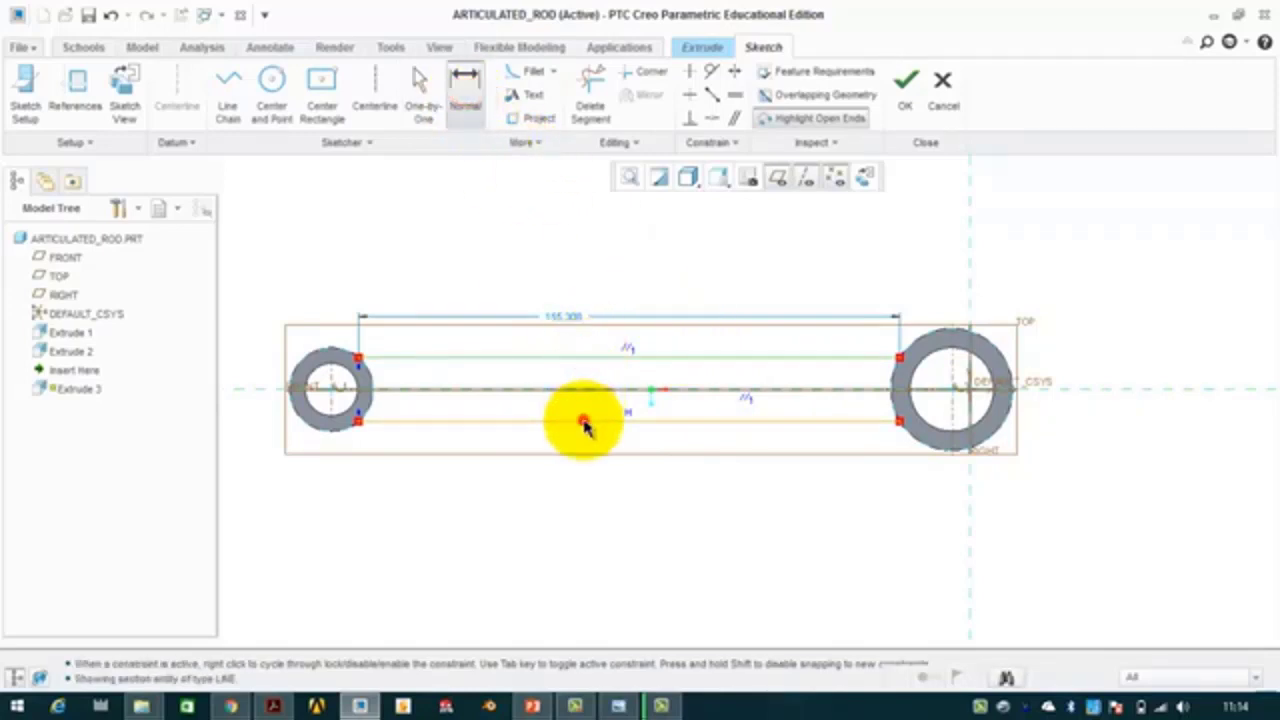
{"action": "left_click", "coordinate": [586, 422]}
{"action": "middle_click", "coordinate": [586, 366]}
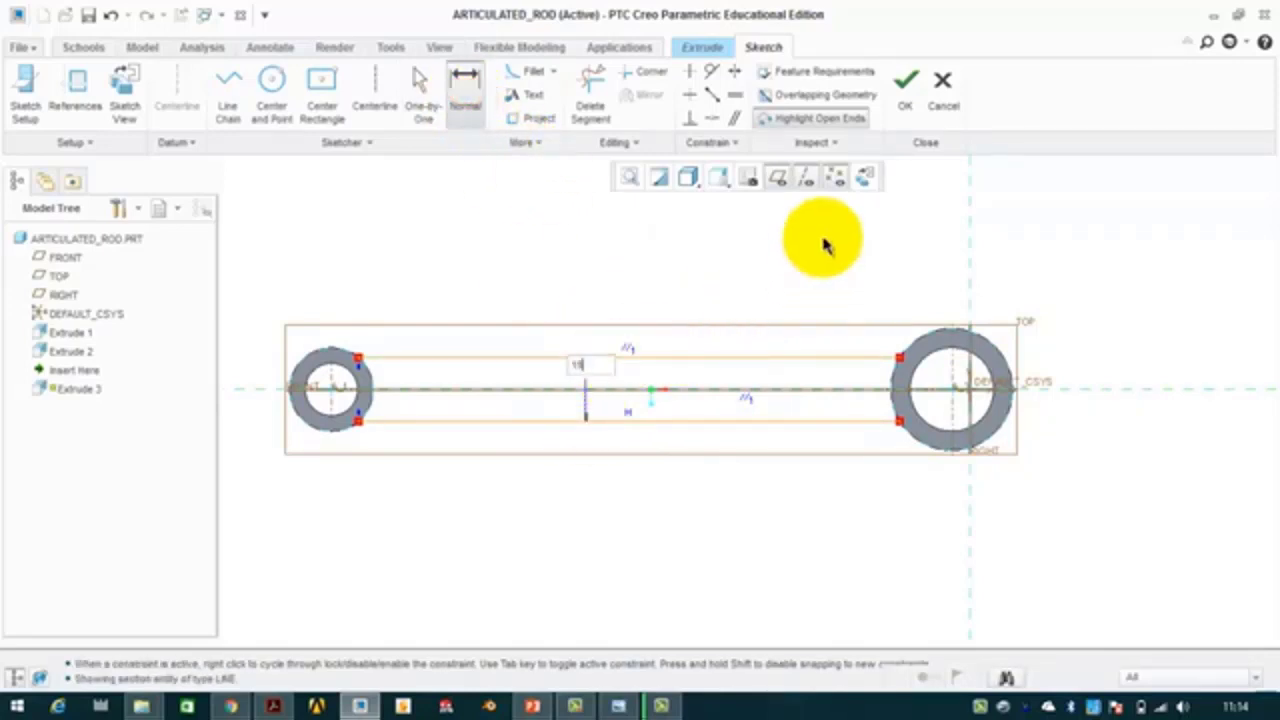
Try to dimension the upper line's distance from the horizontal centre reference
{"action": "left_click", "coordinate": [782, 357]}
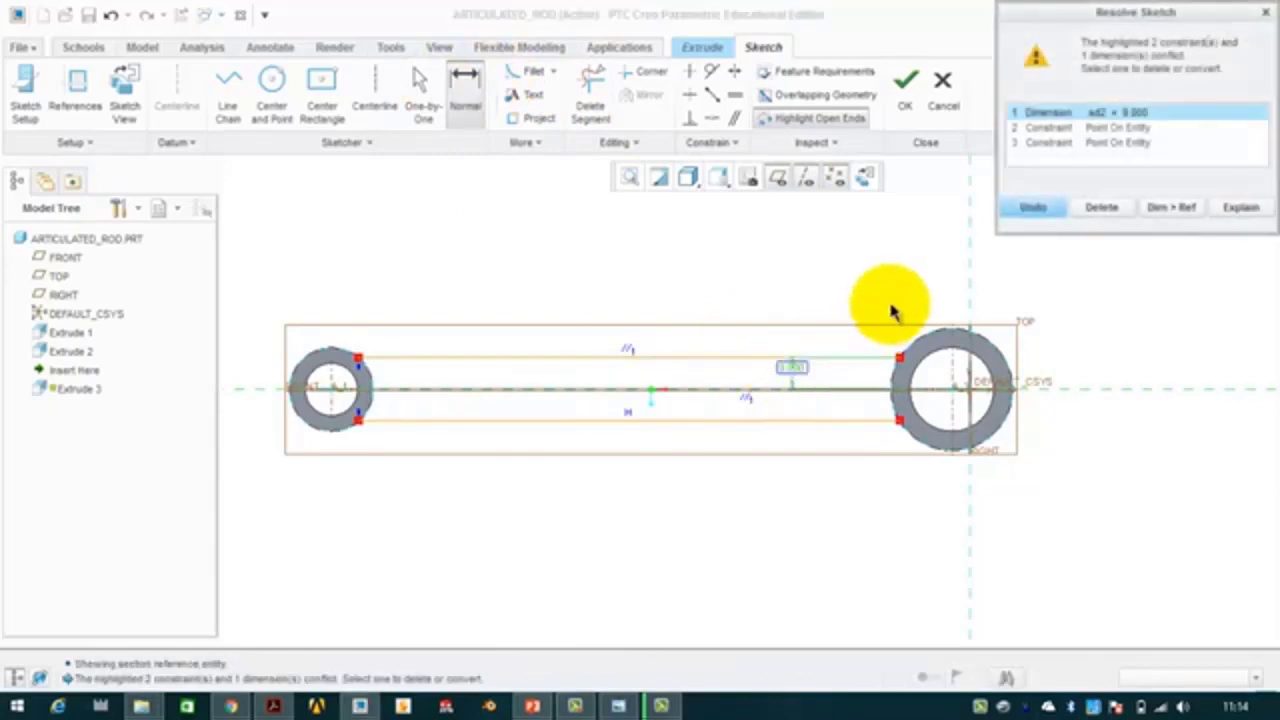
{"action": "left_click", "coordinate": [1036, 212]}
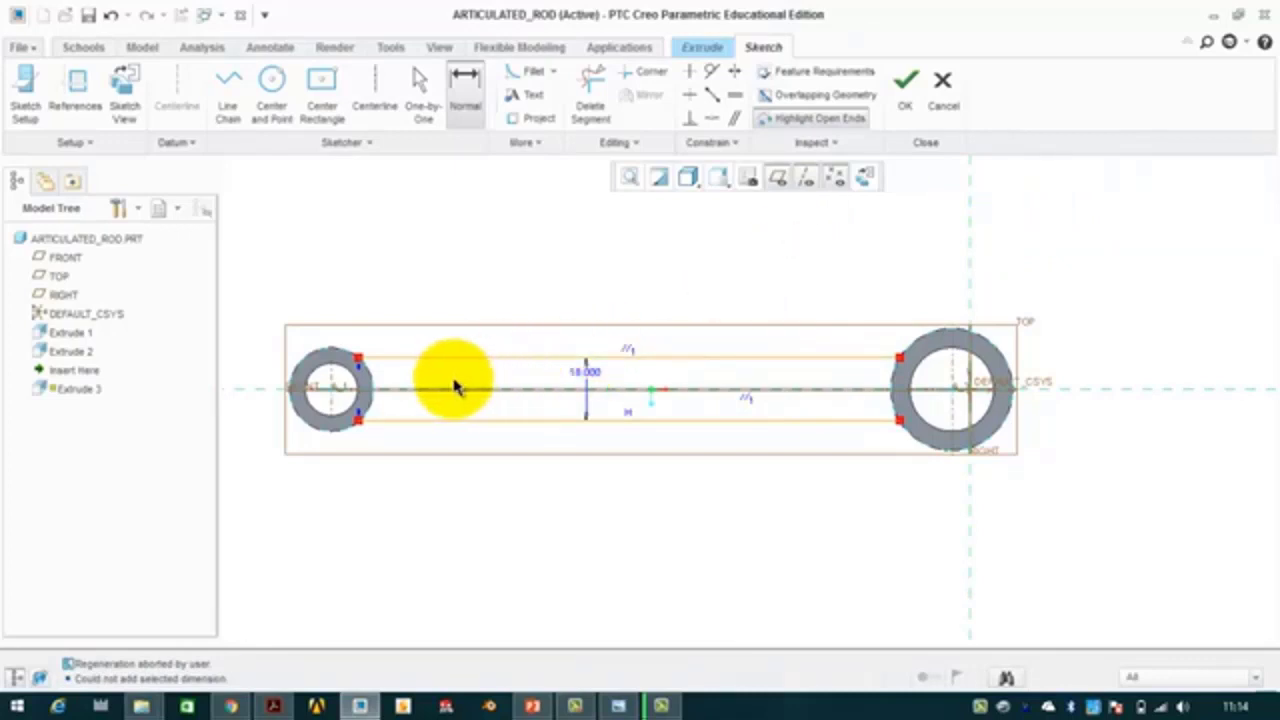
{"action": "scroll", "coordinate": [455, 386], "scroll_direction": "up", "scroll_amount": 2}
{"action": "scroll", "coordinate": [443, 374], "scroll_direction": "down", "scroll_amount": 3}
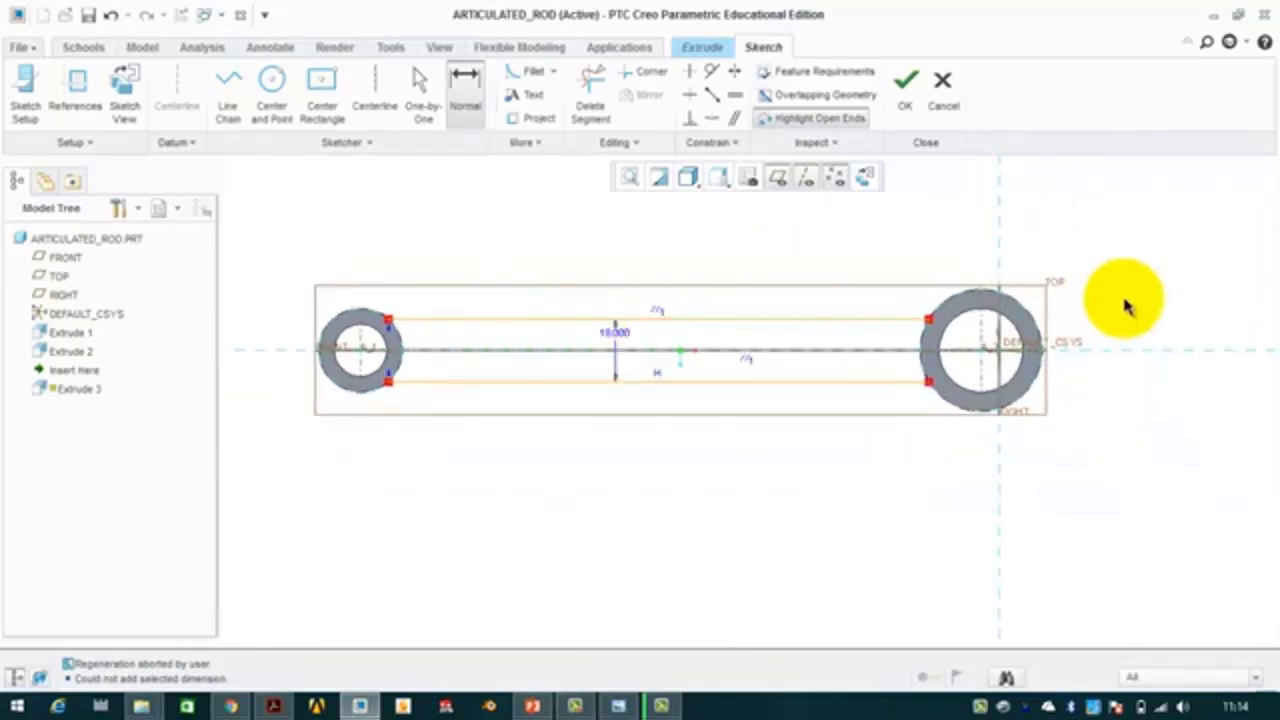
Fillet the upper line to the small end's outer circle with a 24 mm radius, as given in the reference drawing
{"action": "left_click", "coordinate": [619, 707]}
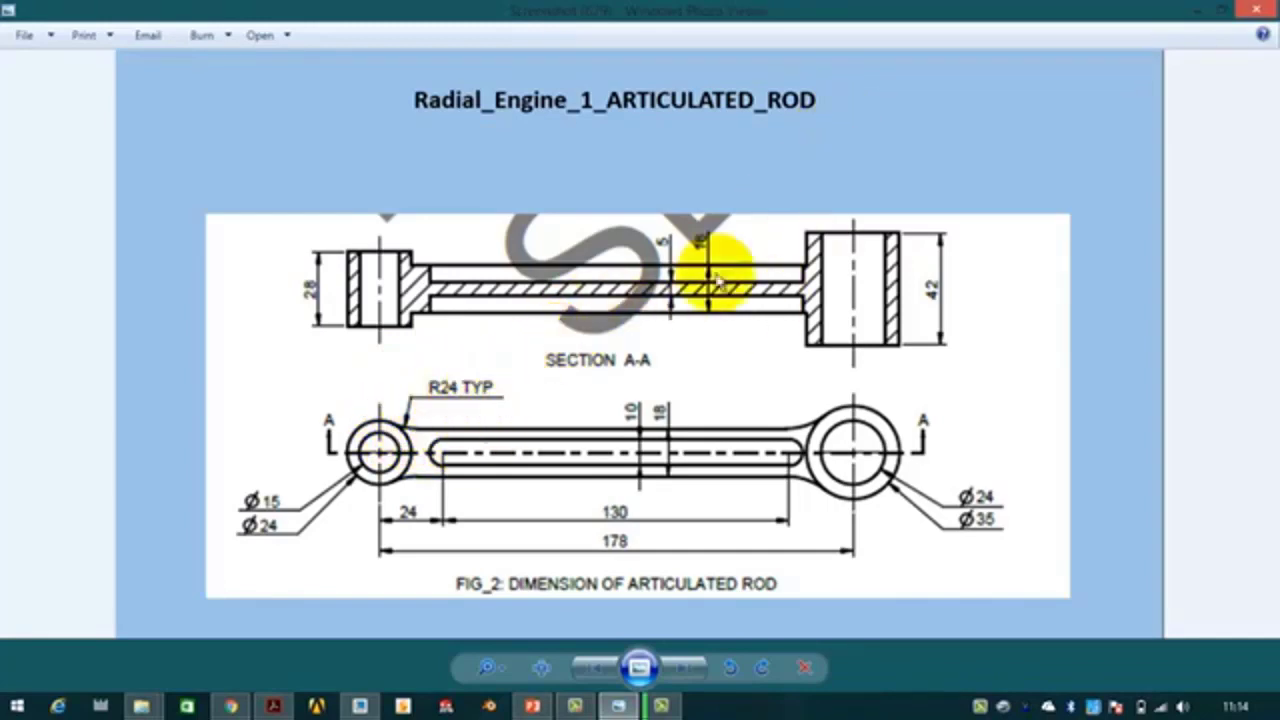
{"action": "left_click", "coordinate": [1196, 10]}
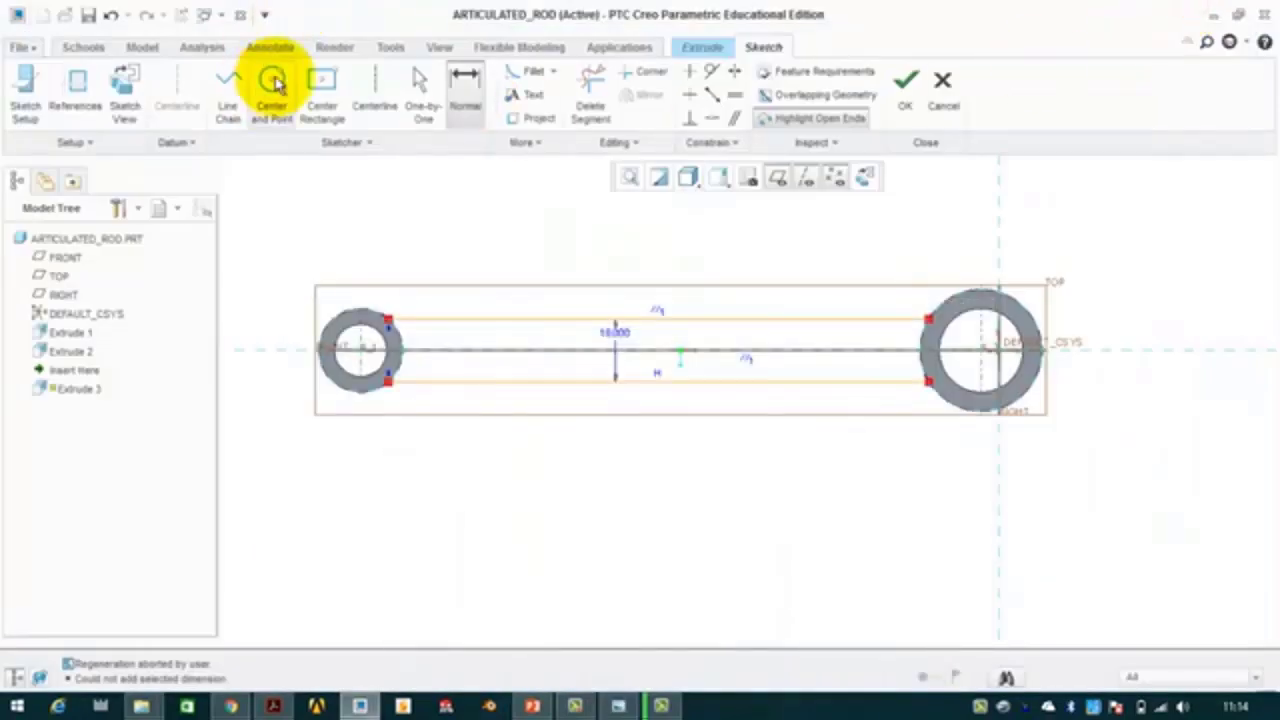
{"action": "left_click", "coordinate": [531, 71]}
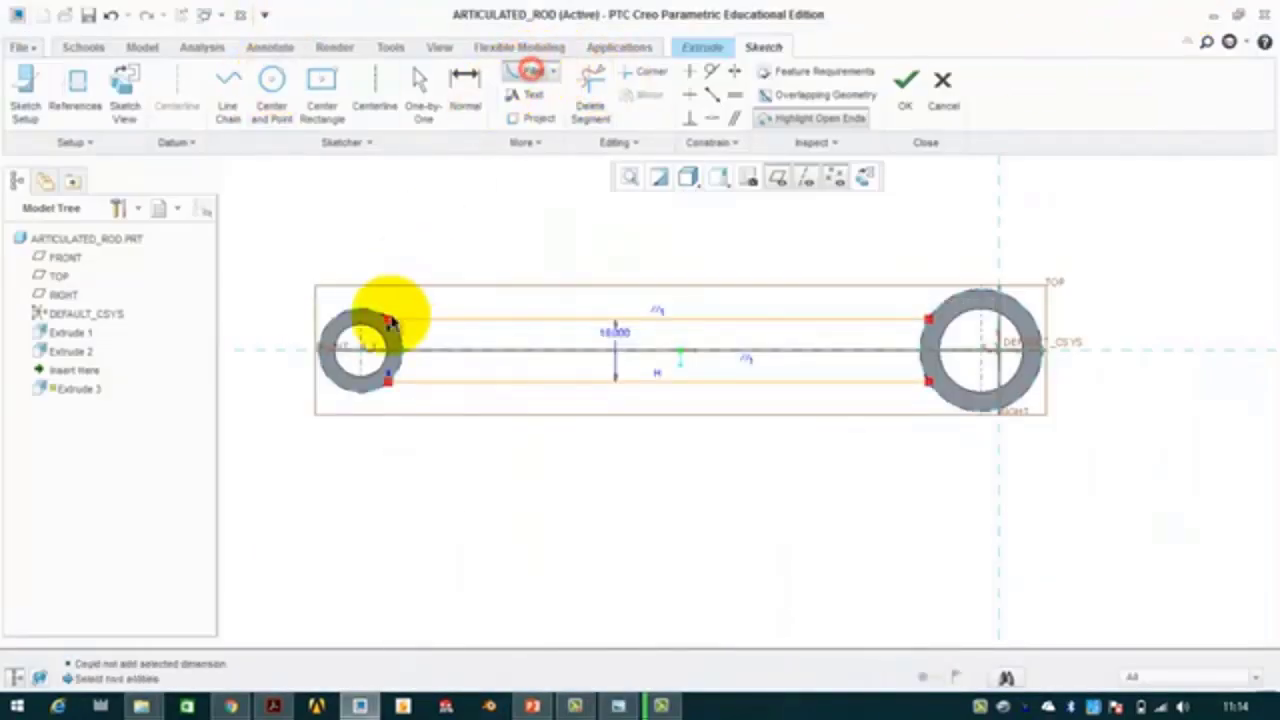
{"action": "left_click", "coordinate": [408, 318]}
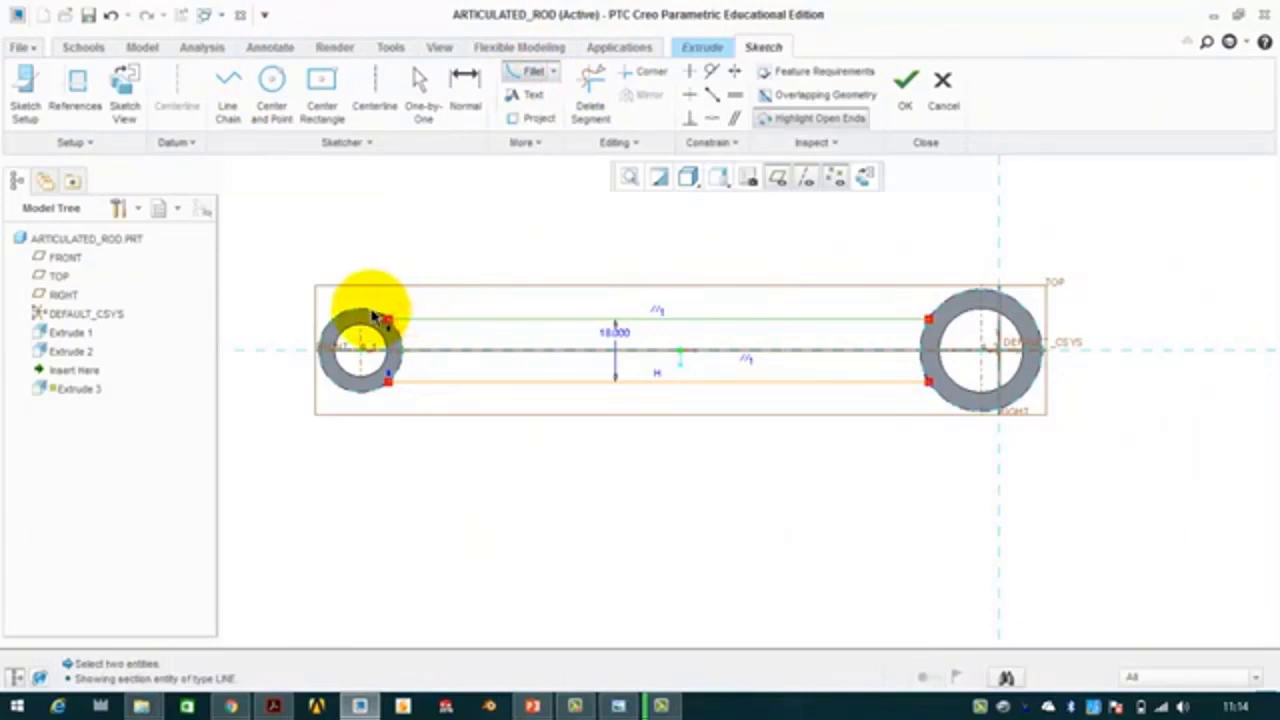
{"action": "scroll", "coordinate": [408, 300], "scroll_direction": "up", "scroll_amount": 4}
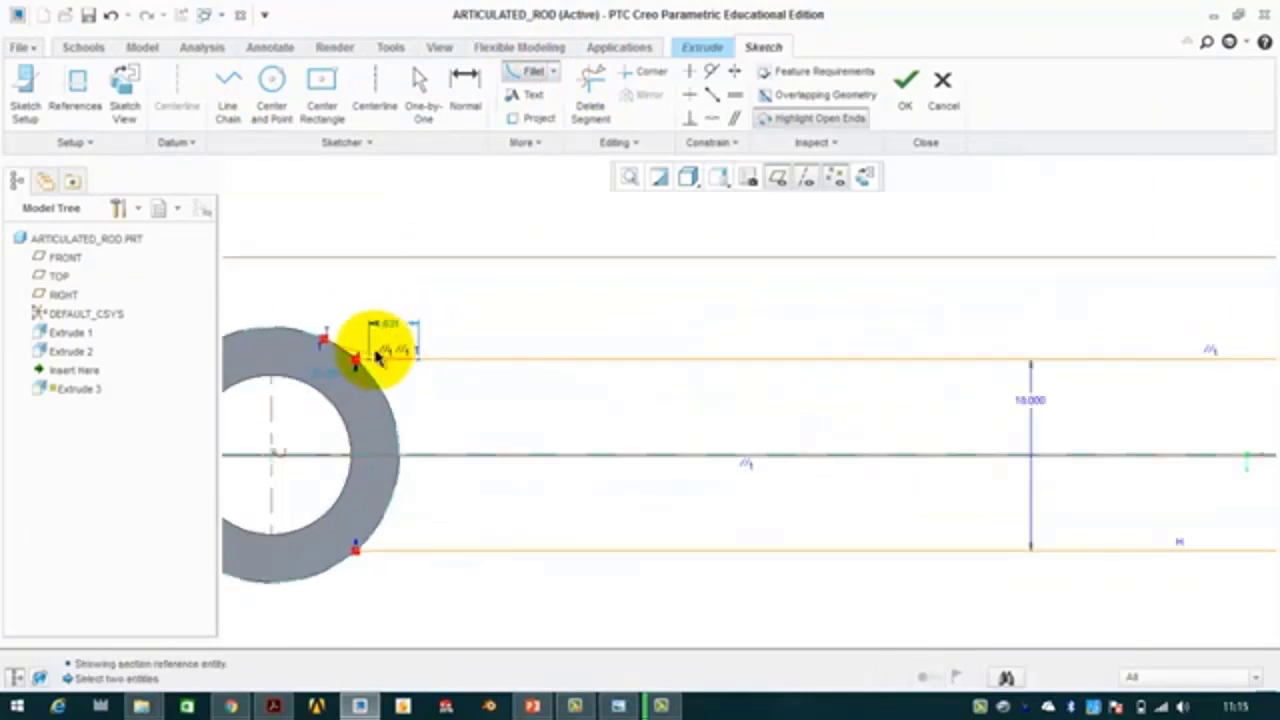
{"action": "scroll", "coordinate": [486, 340], "scroll_direction": "up", "scroll_amount": 2}
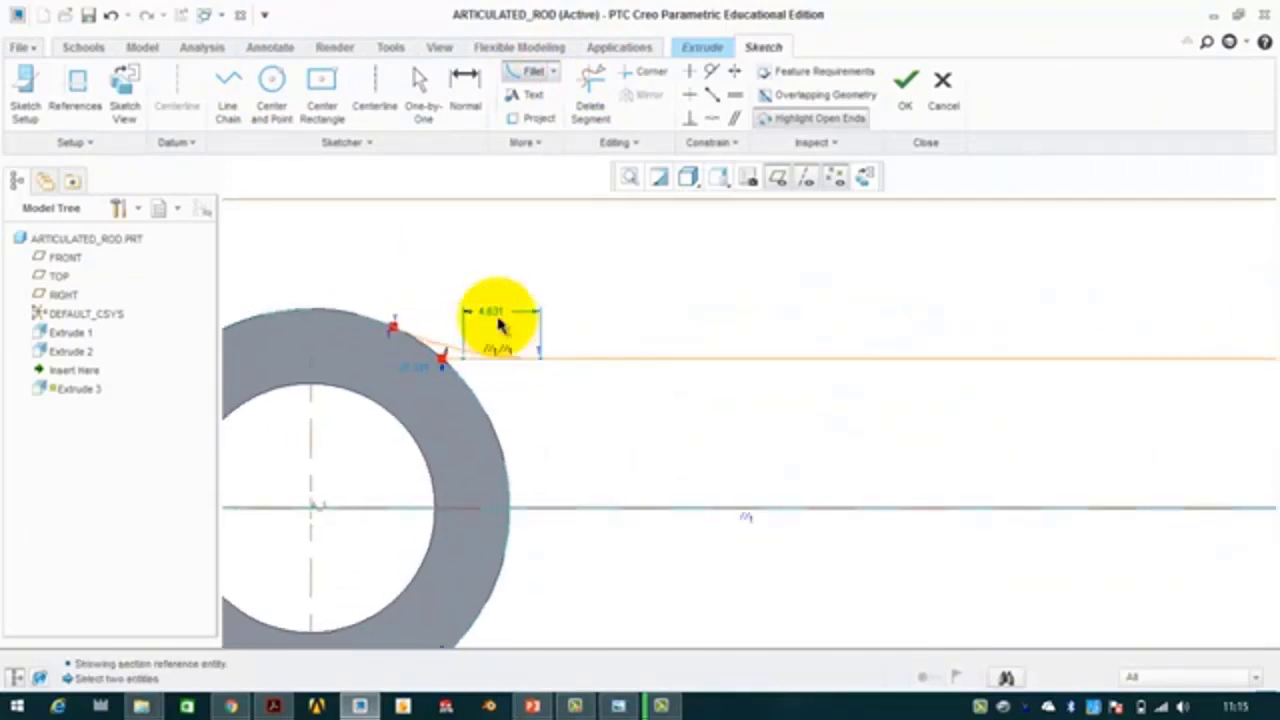
{"action": "middle_click", "coordinate": [424, 368]}
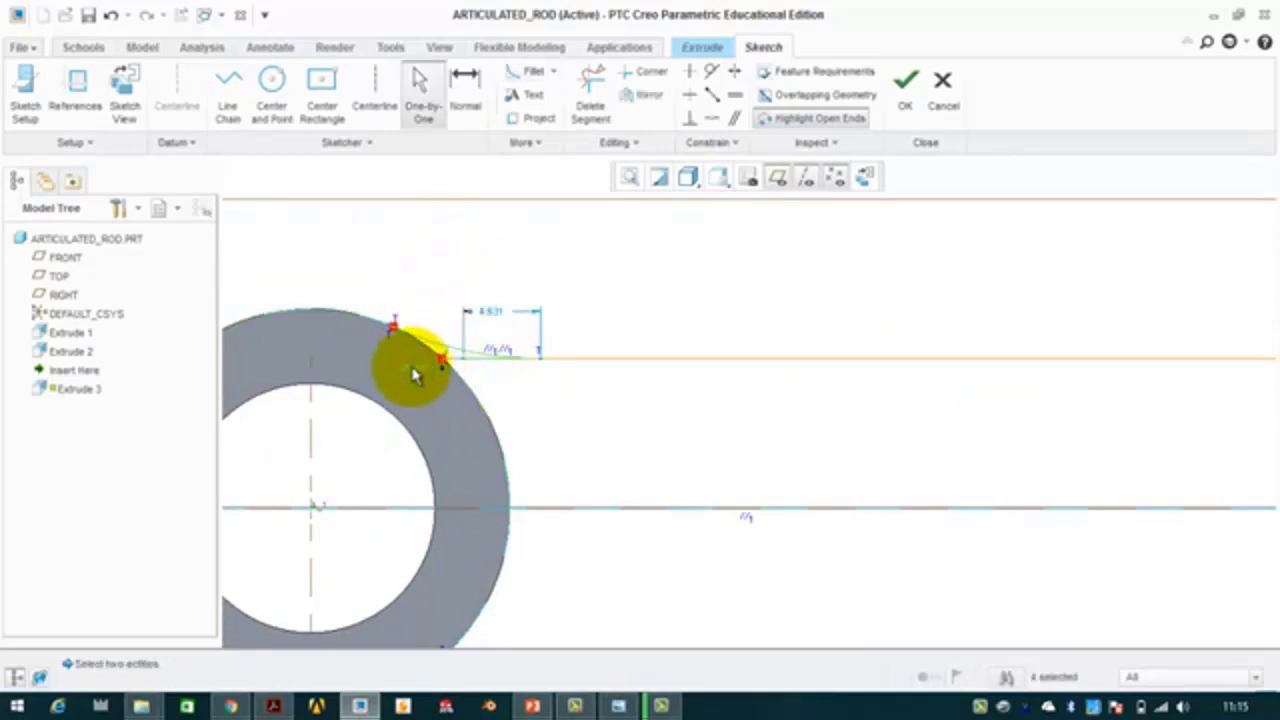
{"action": "left_click", "coordinate": [411, 368]}
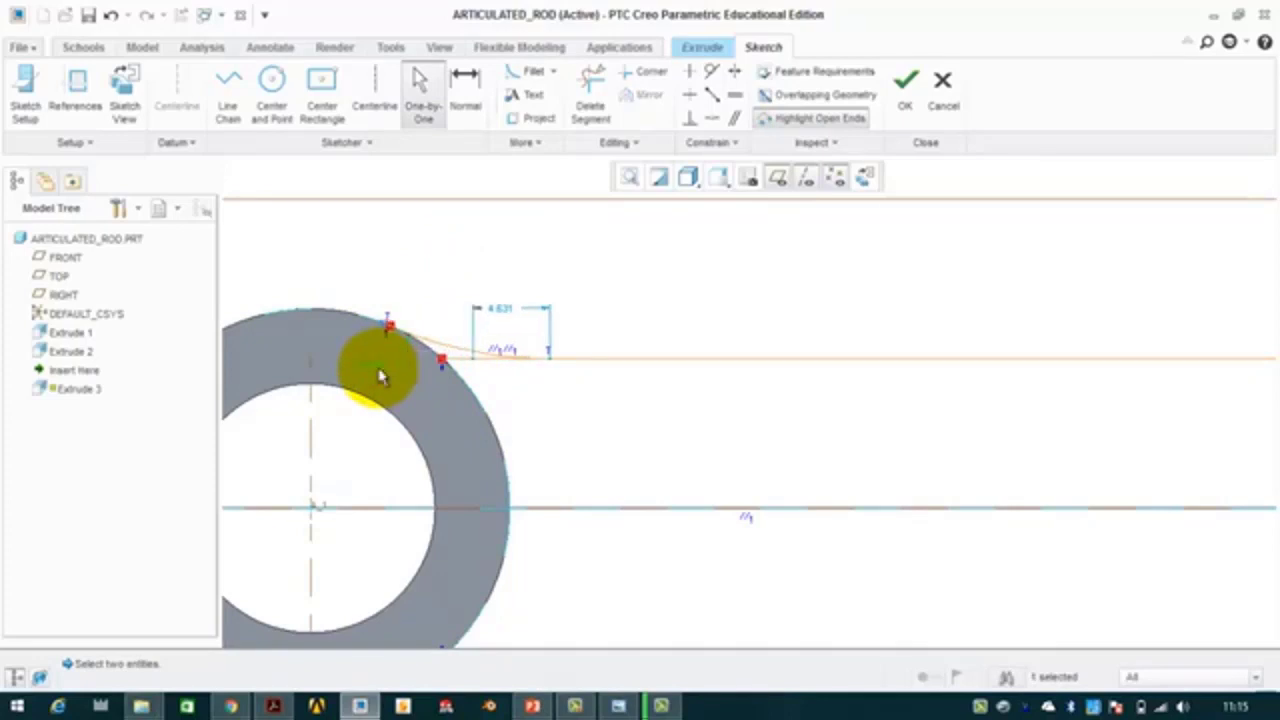
Fillet the lower line to the small end's outer circle and set its radius to 24 mm
{"action": "scroll", "coordinate": [562, 340], "scroll_direction": "down", "scroll_amount": 2}
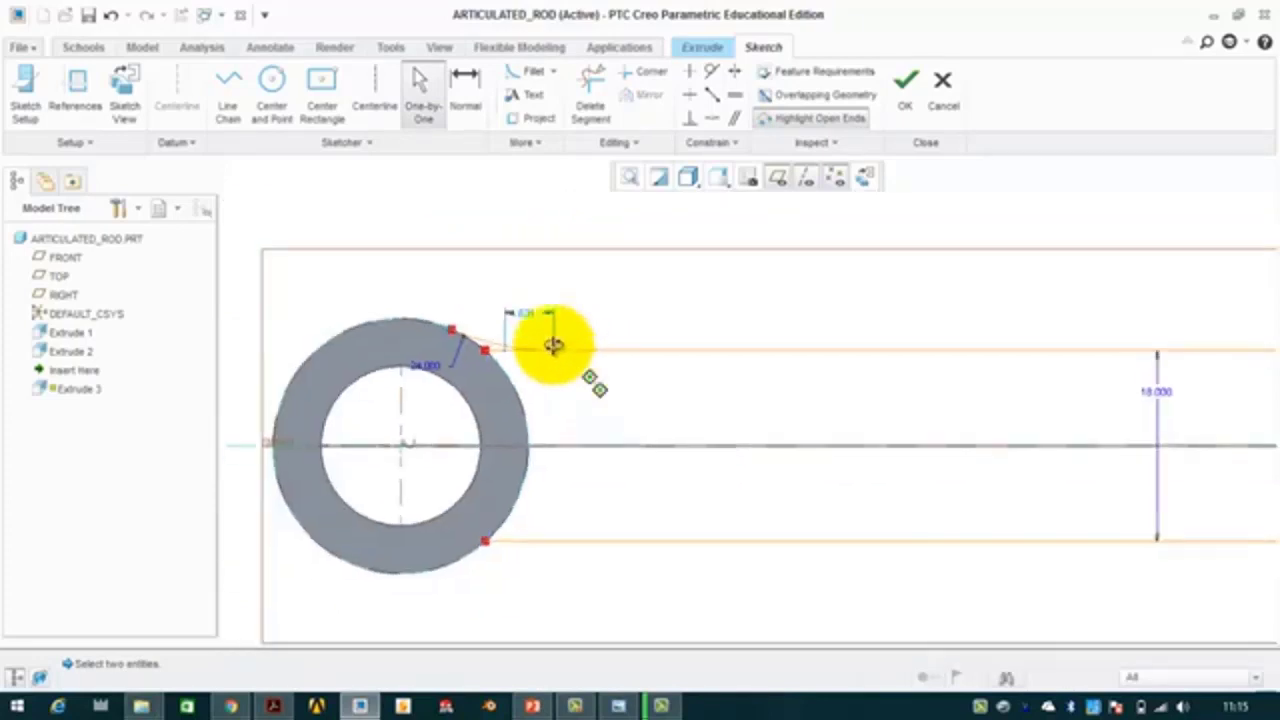
{"action": "scroll", "coordinate": [594, 343], "scroll_direction": "down", "scroll_amount": 1}
{"action": "middle_click_drag", "start_coordinate": [323, 491], "coordinate": [492, 463], "text": "shift"}
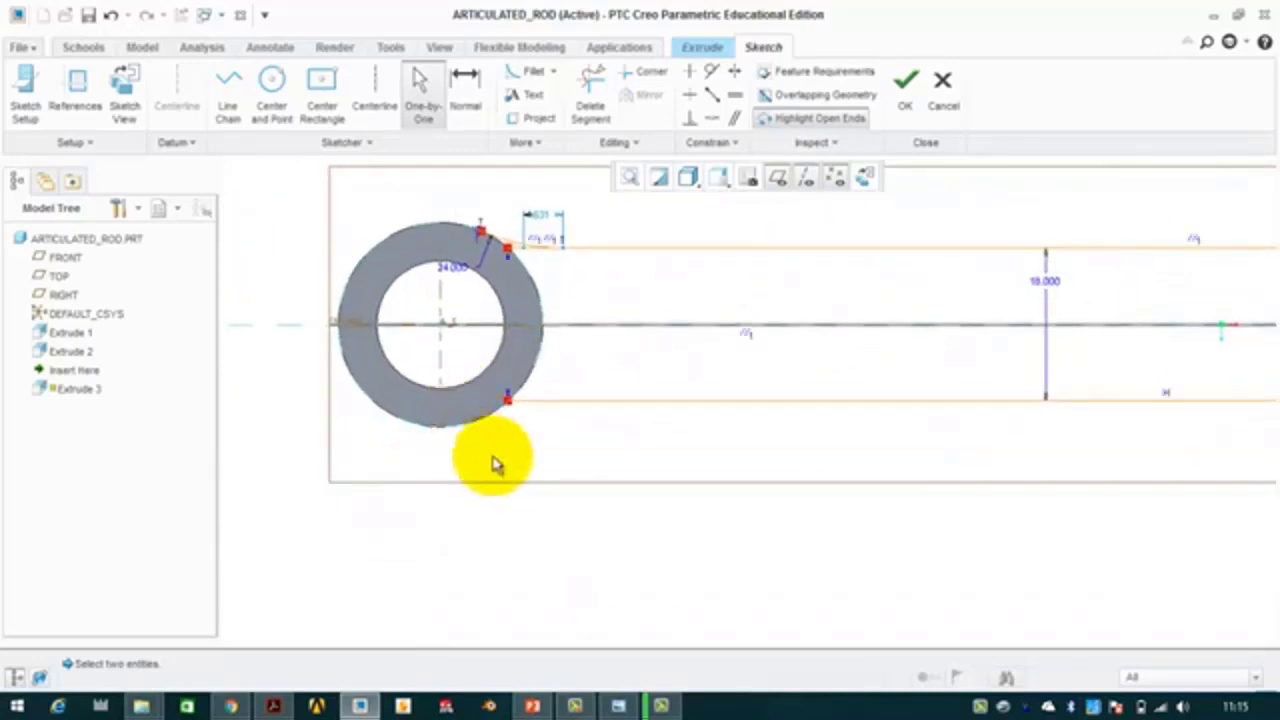
{"action": "left_click", "coordinate": [530, 71]}
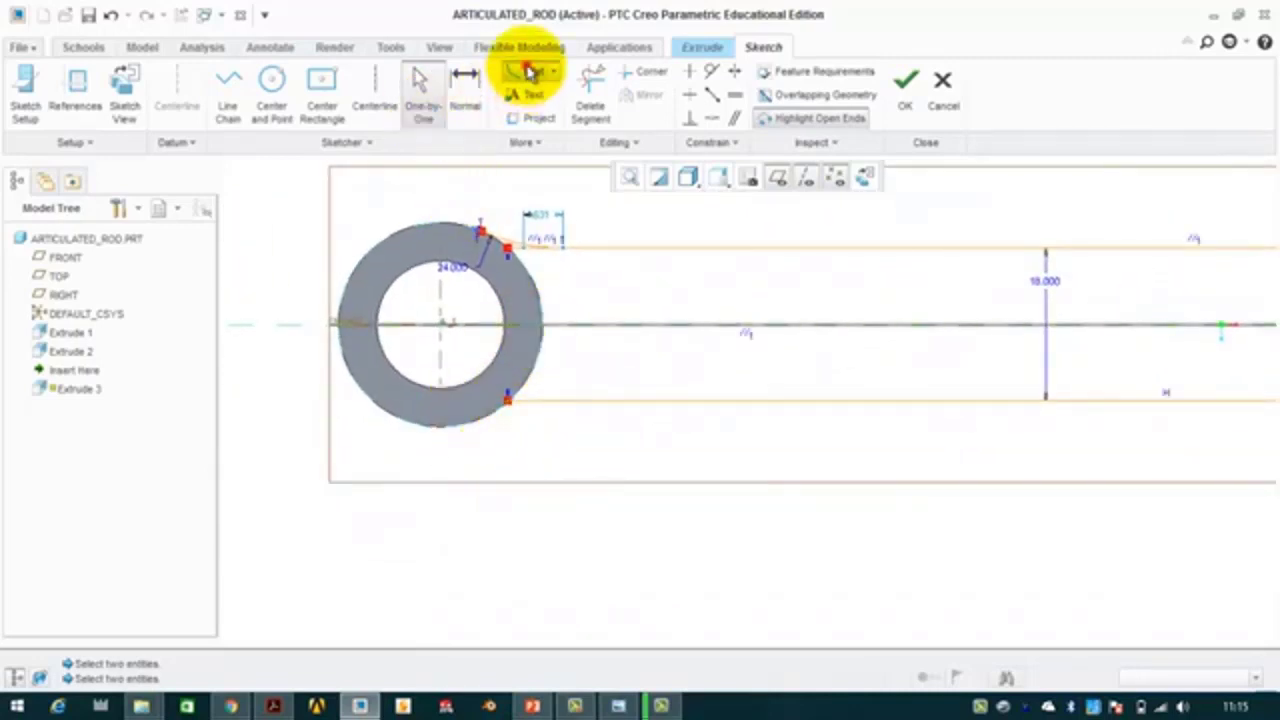
{"action": "left_click", "coordinate": [479, 421]}
{"action": "left_click", "coordinate": [538, 402]}
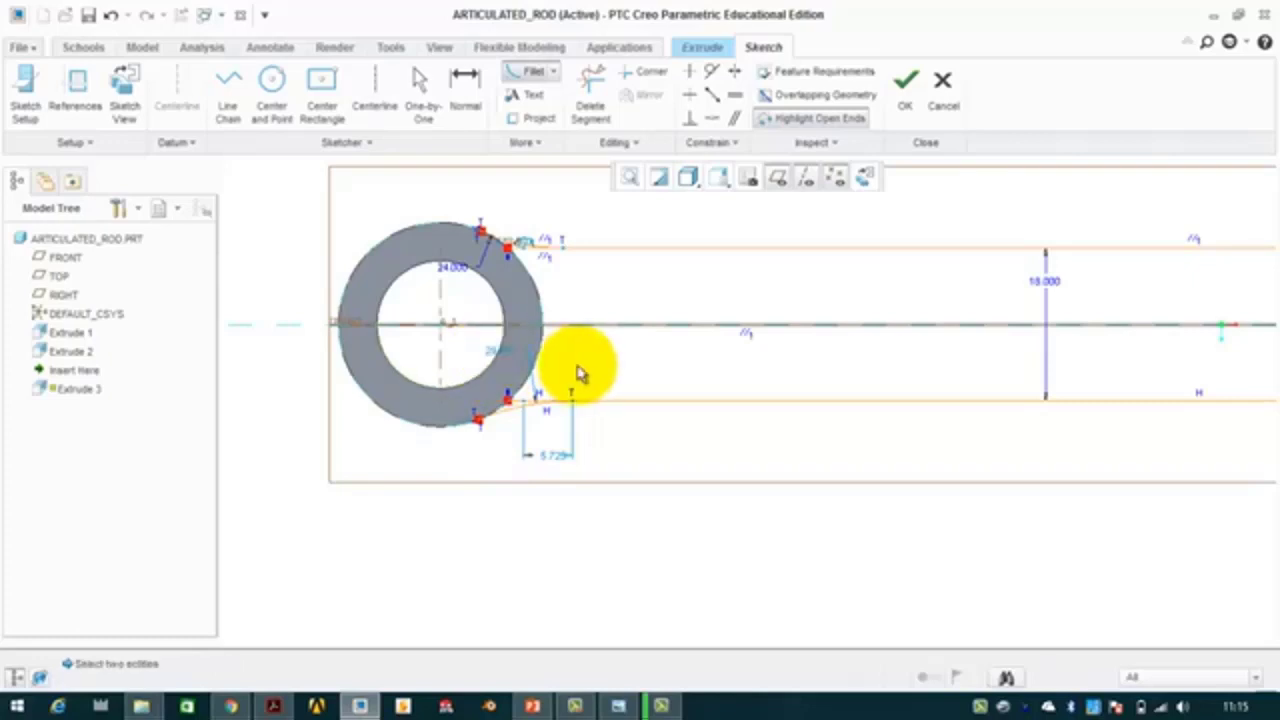
{"action": "middle_click", "coordinate": [510, 360]}
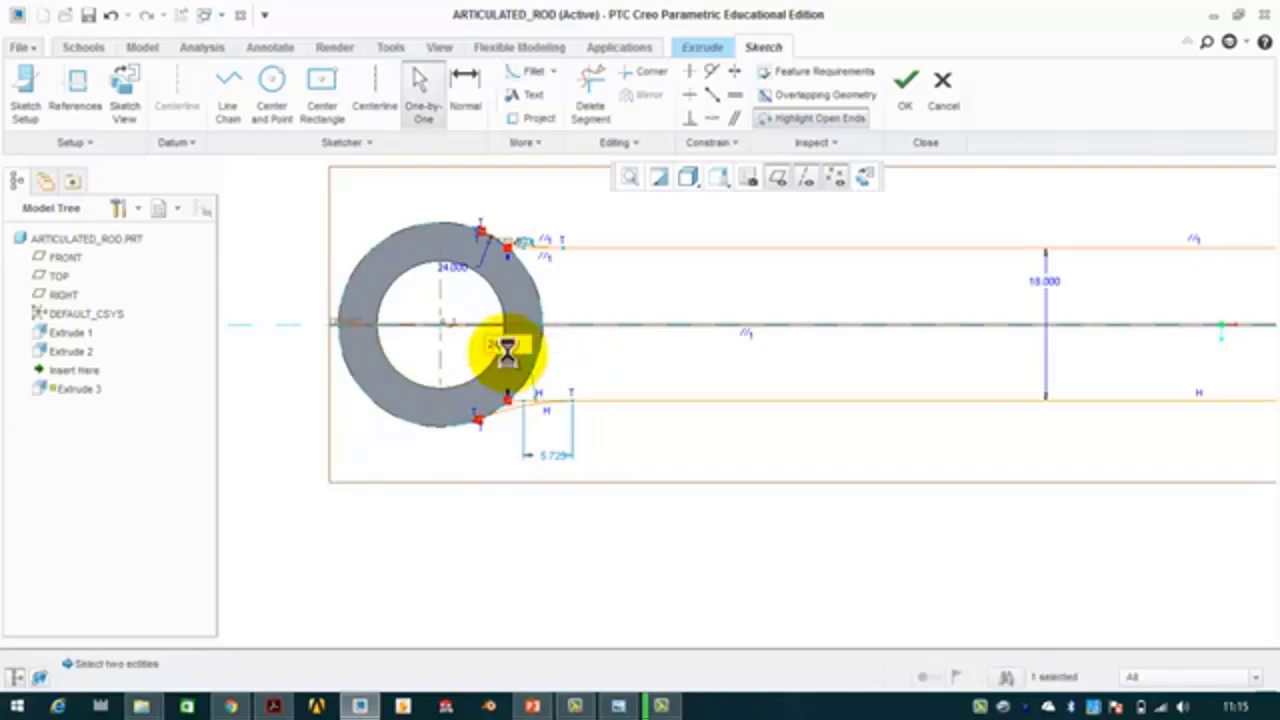
{"action": "scroll", "coordinate": [583, 366], "scroll_direction": "down", "scroll_amount": 4}
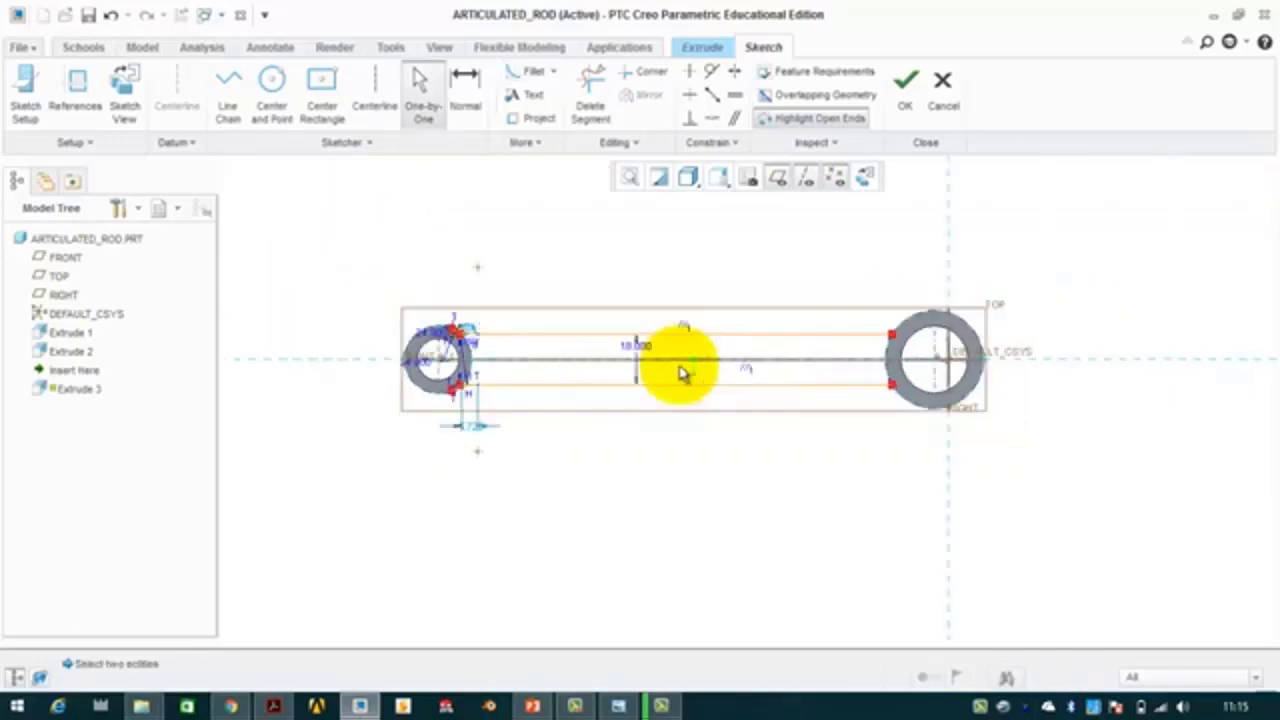
Check the reference drawing and fillet the upper line to the large end's outer circle with a 24 mm radius
{"action": "scroll", "coordinate": [760, 360], "scroll_direction": "up", "scroll_amount": 4}
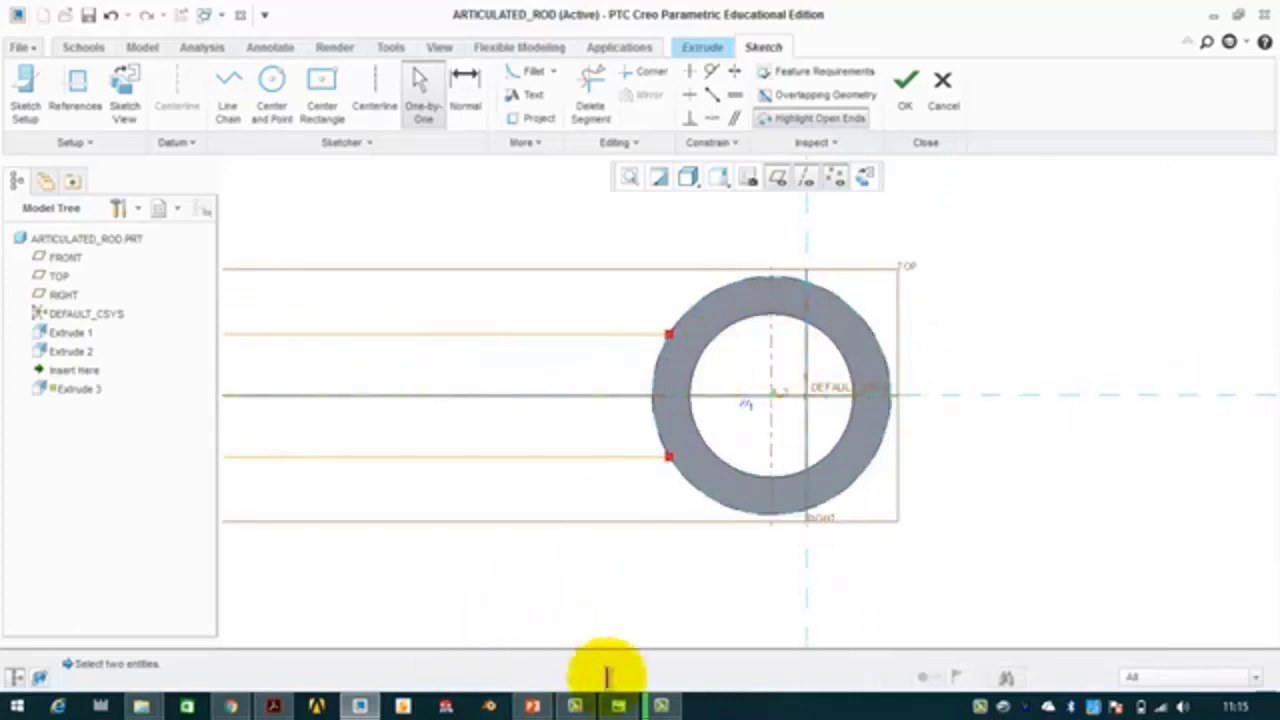
{"action": "left_click", "coordinate": [605, 710]}
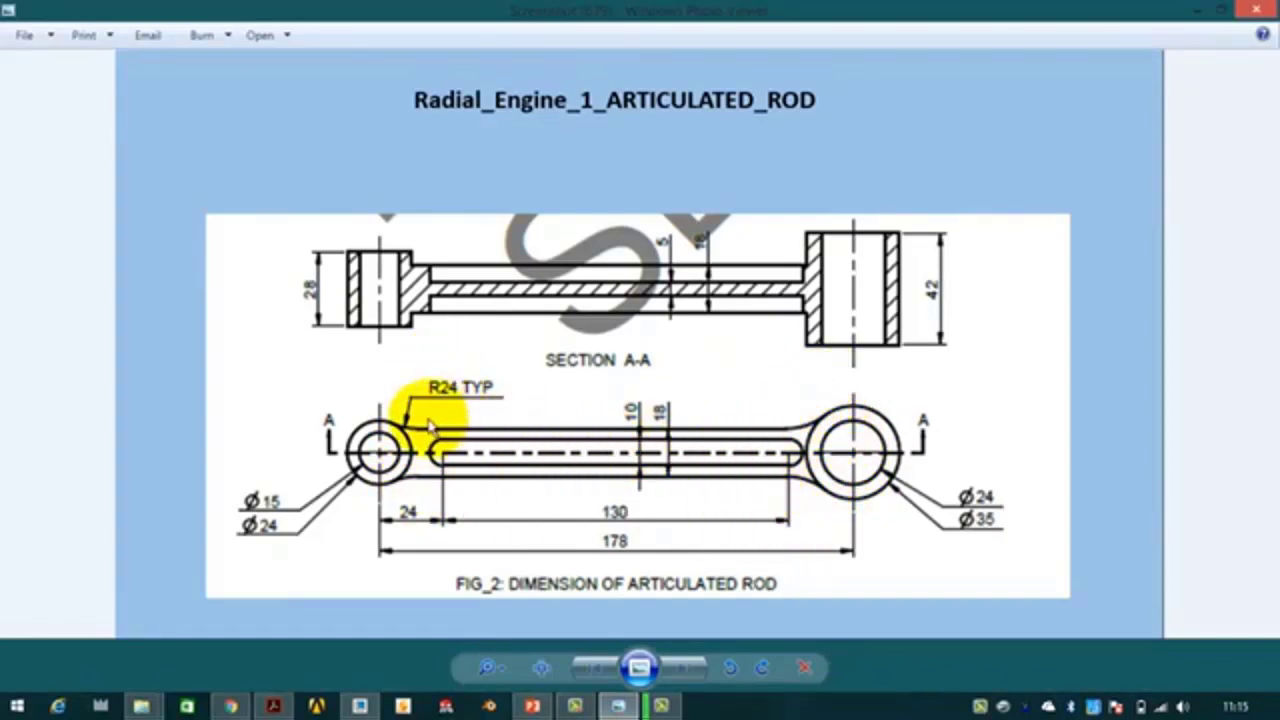
{"action": "left_click", "coordinate": [1195, 9]}
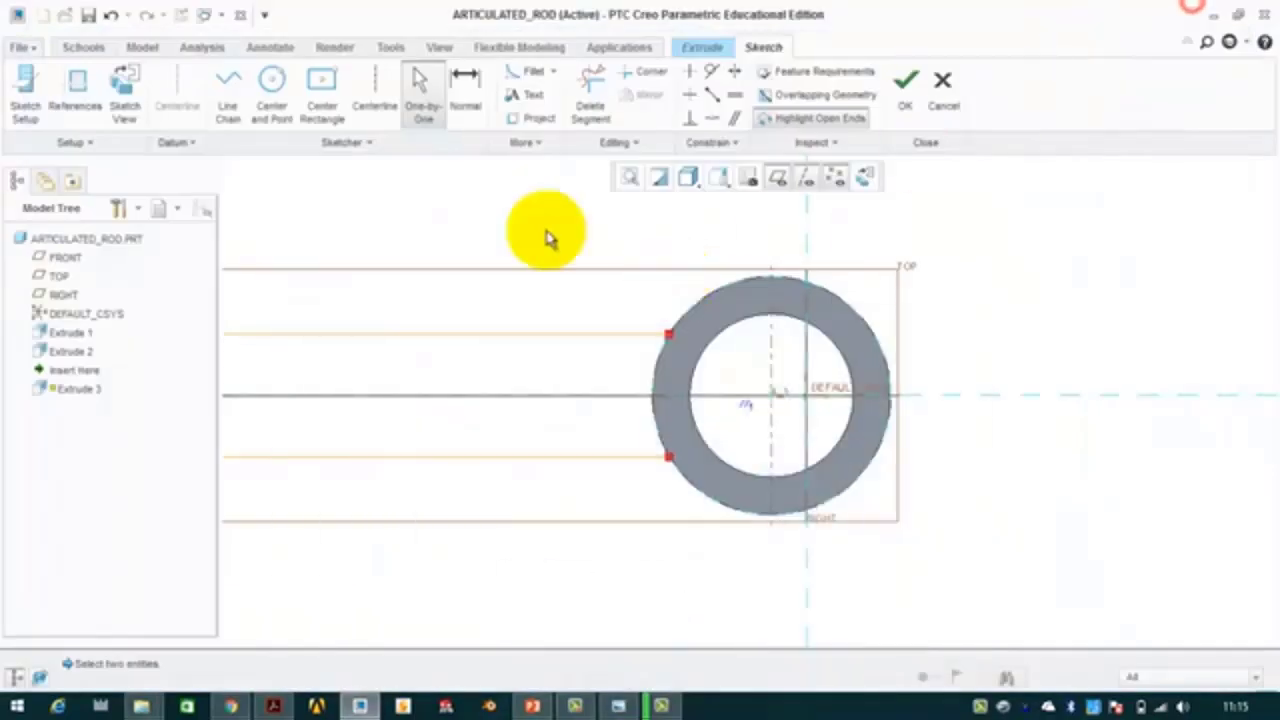
{"action": "left_click", "coordinate": [690, 307]}
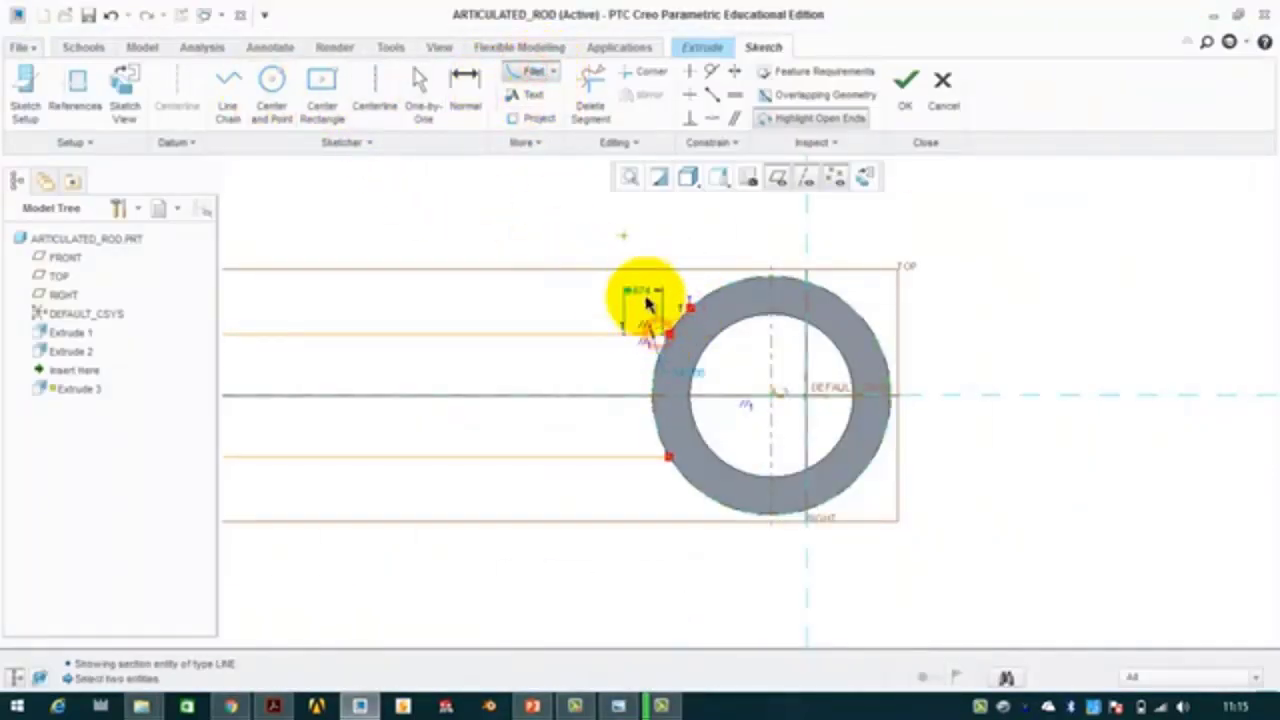
{"action": "middle_click", "coordinate": [688, 385]}
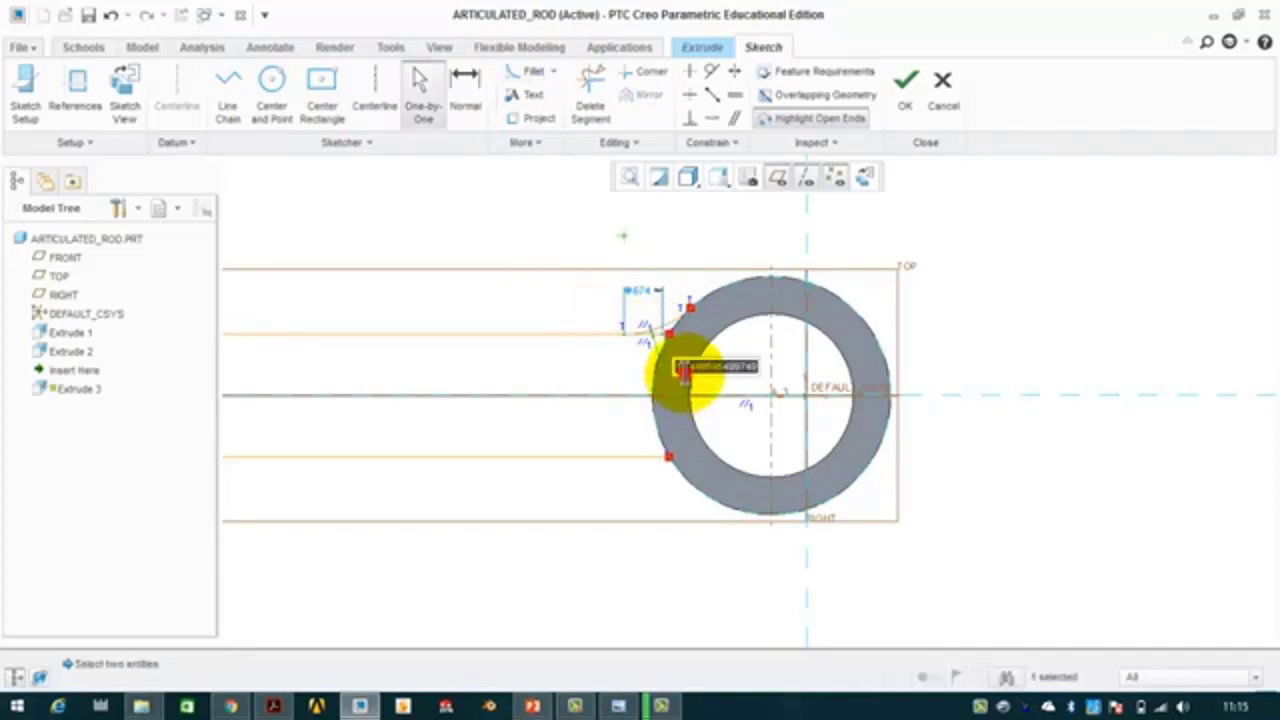
{"action": "left_click", "coordinate": [1033, 277]}
Fillet the lower line to the large end's outer circle and set its radius to 24 mm
{"action": "left_click", "coordinate": [532, 72]}
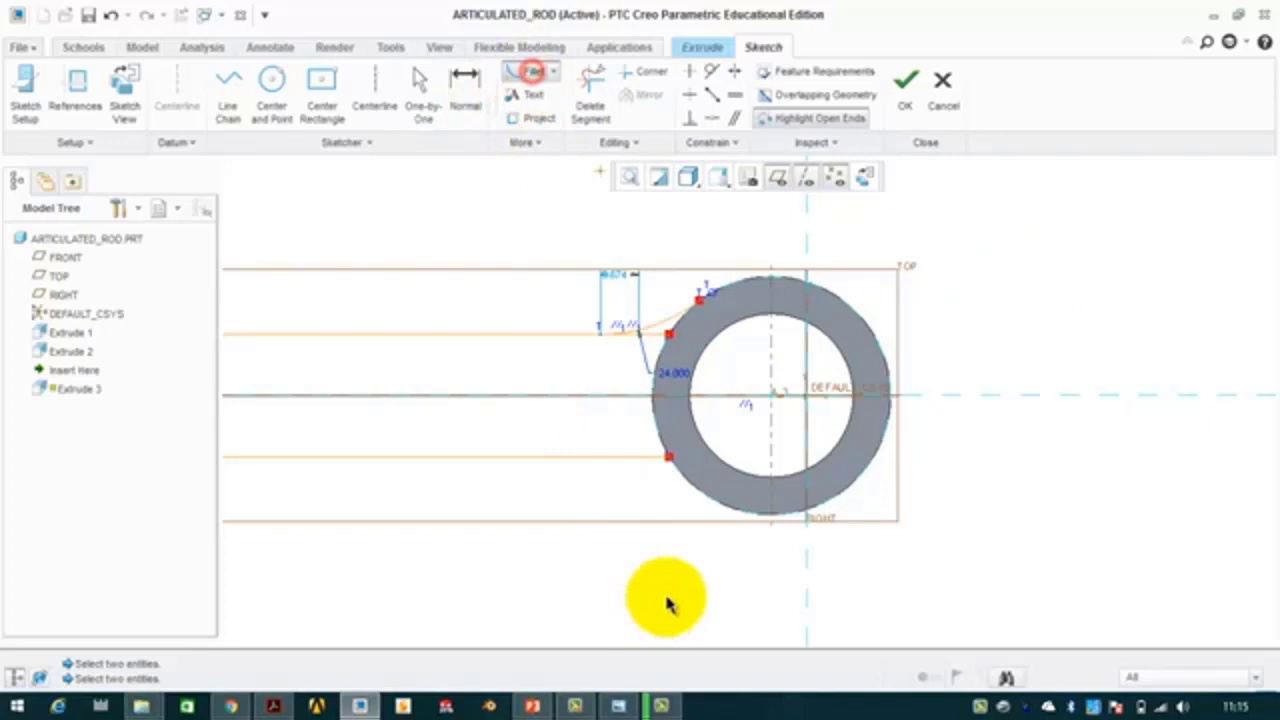
{"action": "left_click", "coordinate": [640, 459]}
{"action": "left_click", "coordinate": [690, 486]}
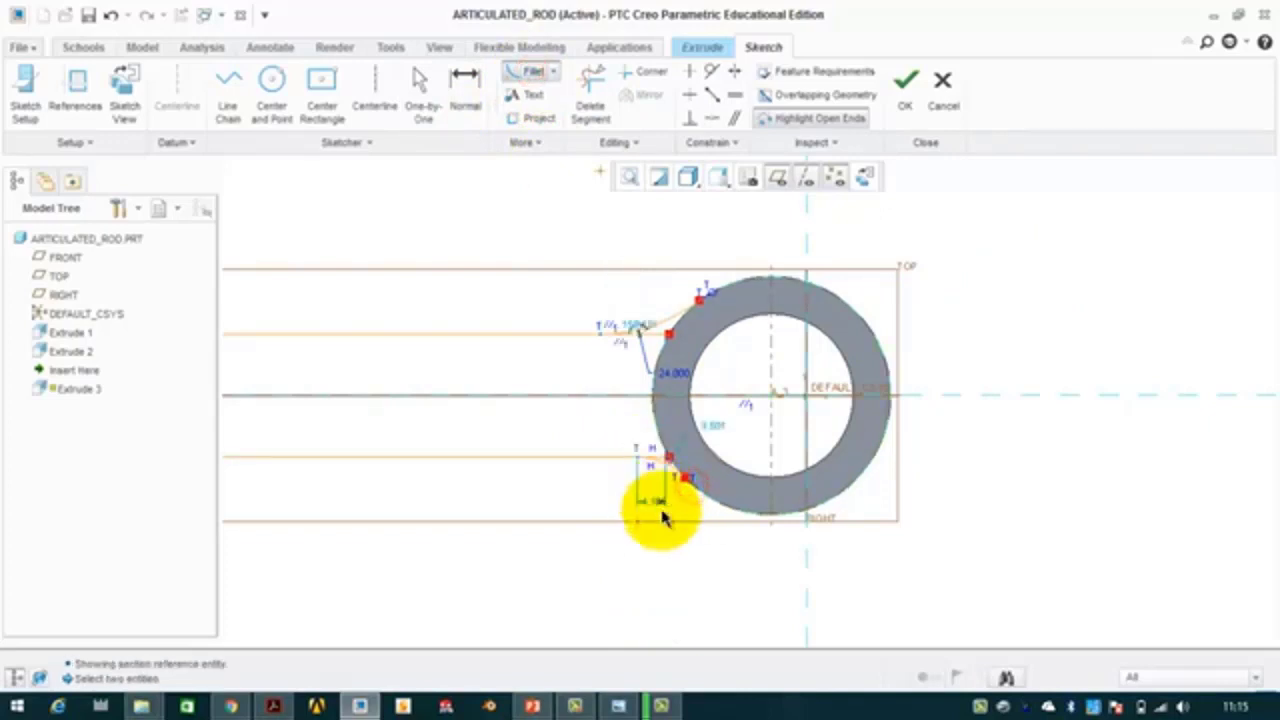
{"action": "middle_click", "coordinate": [720, 432]}
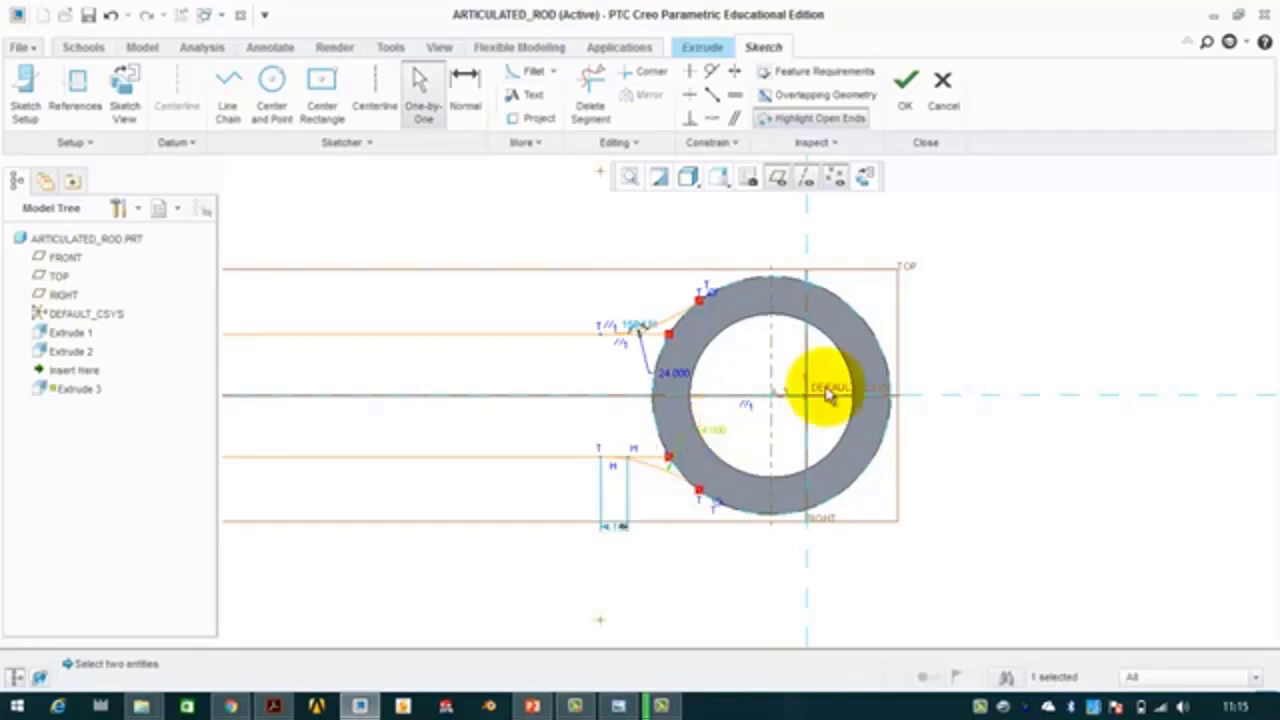
Draw centre-and-point circles over the outer edges of the small end and the large end, concentric with their holes
{"action": "scroll", "coordinate": [729, 314], "scroll_direction": "down", "scroll_amount": 3}
{"action": "scroll", "coordinate": [677, 338], "scroll_direction": "up", "scroll_amount": 1}
{"action": "scroll", "coordinate": [700, 335], "scroll_direction": "down", "scroll_amount": 3}
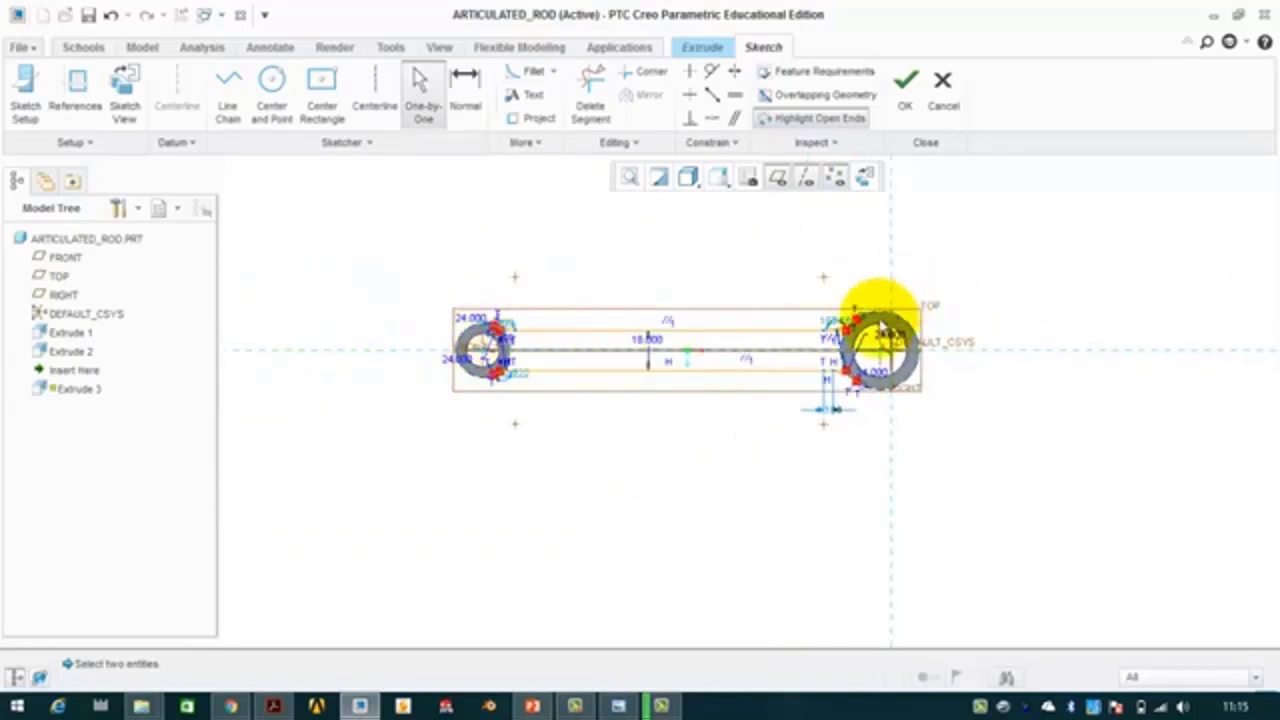
{"action": "scroll", "coordinate": [490, 350], "scroll_direction": "up", "scroll_amount": 2}
{"action": "scroll", "coordinate": [505, 356], "scroll_direction": "up", "scroll_amount": 2}
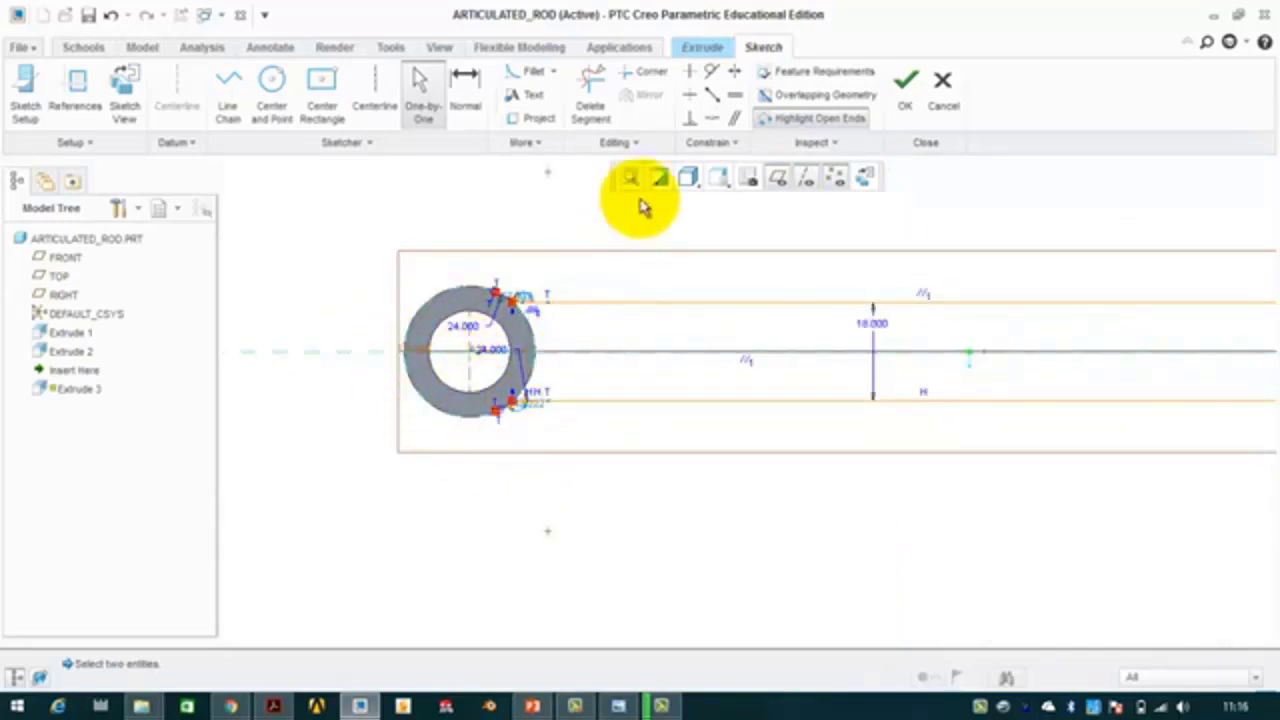
{"action": "left_click", "coordinate": [288, 98]}
{"action": "middle_click", "coordinate": [486, 280]}
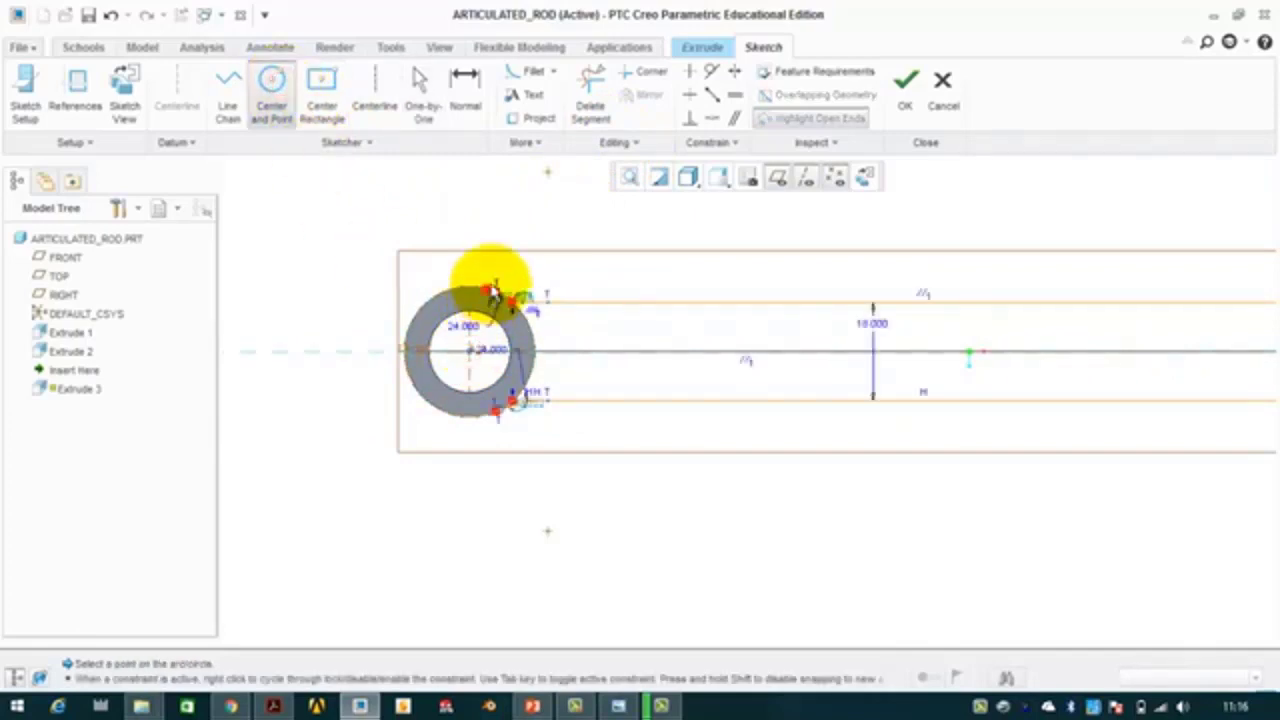
{"action": "scroll", "coordinate": [610, 300], "scroll_direction": "down", "scroll_amount": 3}
{"action": "scroll", "coordinate": [686, 345], "scroll_direction": "up", "scroll_amount": 5}
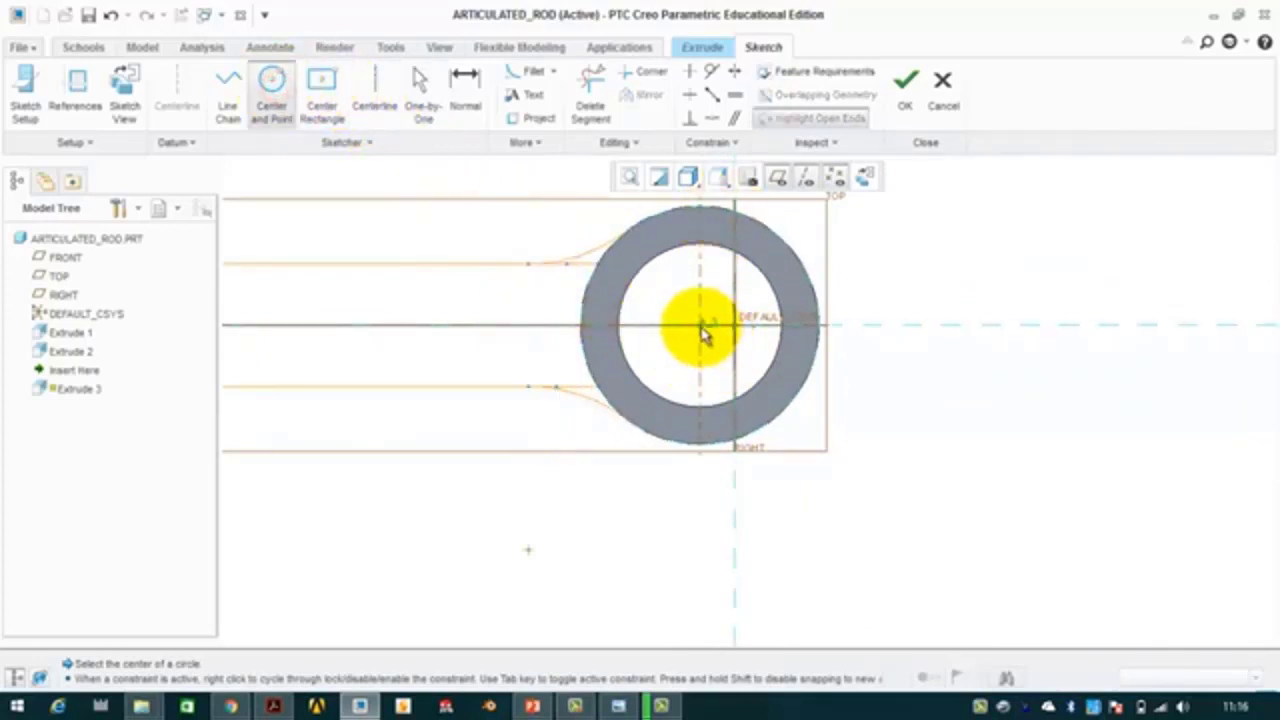
{"action": "middle_click", "coordinate": [915, 270]}
{"action": "scroll", "coordinate": [620, 320], "scroll_direction": "down", "scroll_amount": 4}
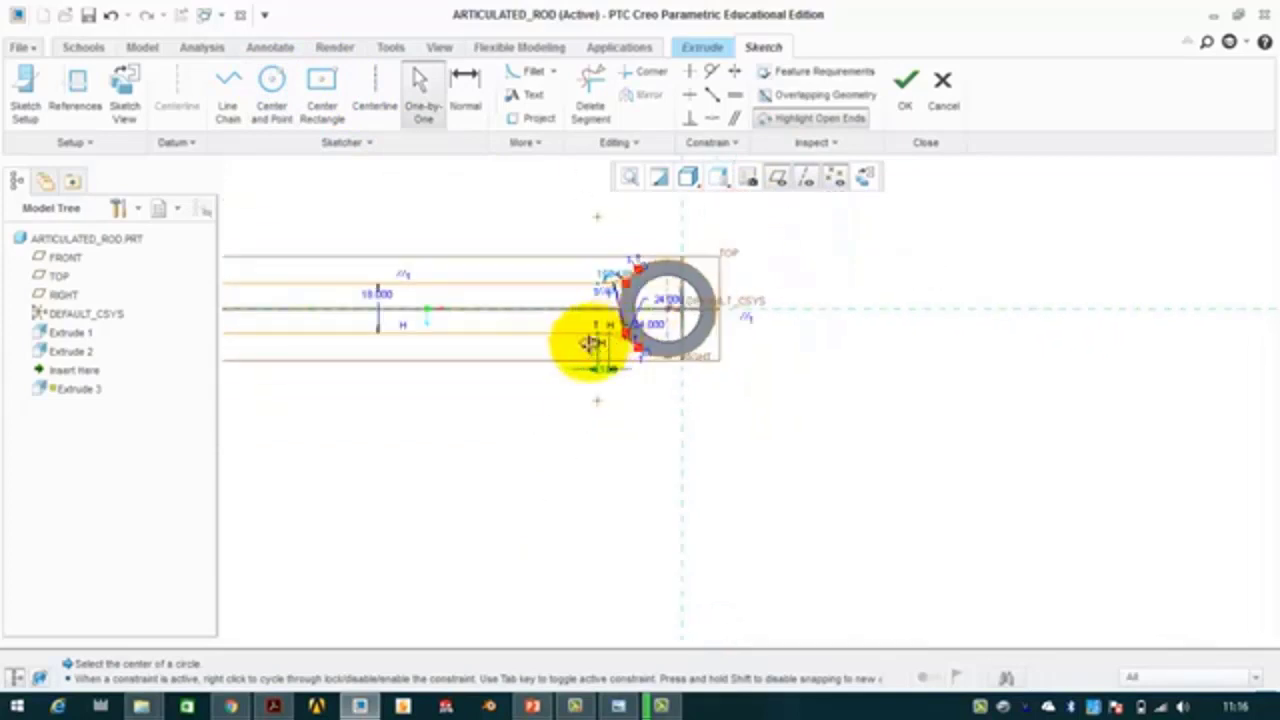
Trim the leftover part of the upper line beyond its fillet at the large end
{"action": "left_click", "coordinate": [590, 90]}
{"action": "scroll", "coordinate": [757, 263], "scroll_direction": "up", "scroll_amount": 5}
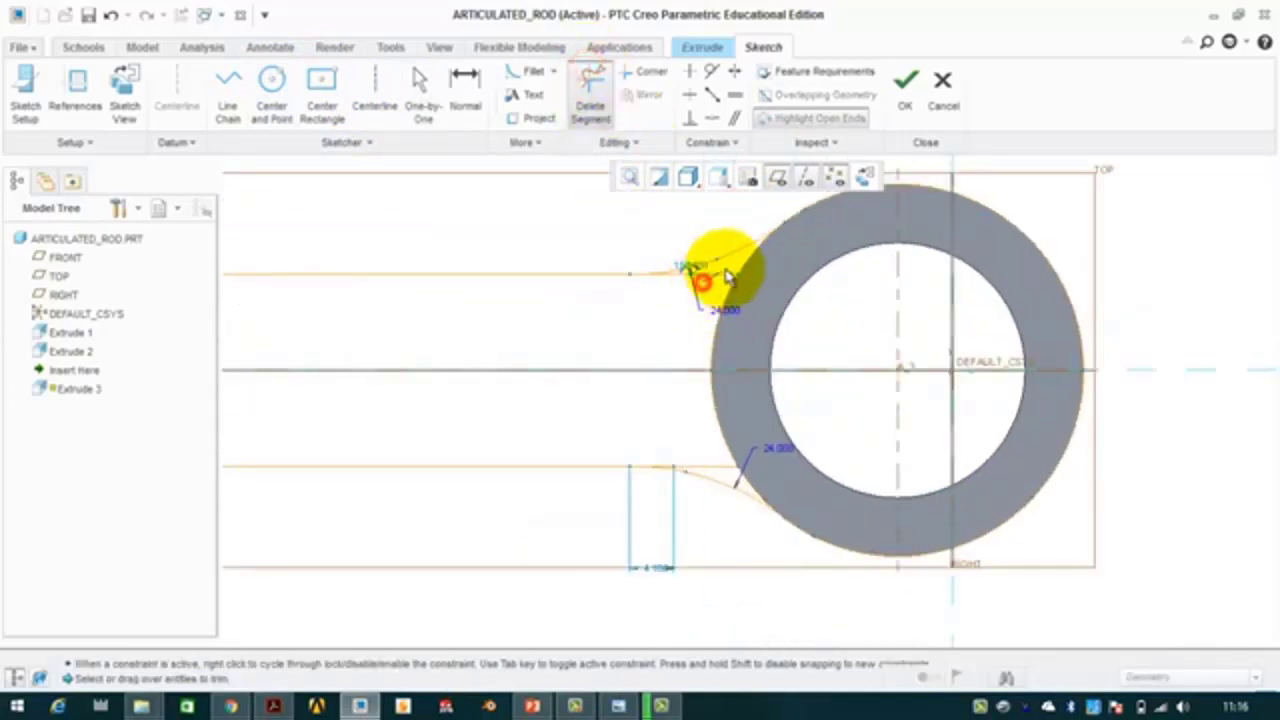
{"action": "left_click_drag", "start_coordinate": [725, 272], "coordinate": [701, 323]}
{"action": "scroll", "coordinate": [685, 290], "scroll_direction": "up", "scroll_amount": 3}
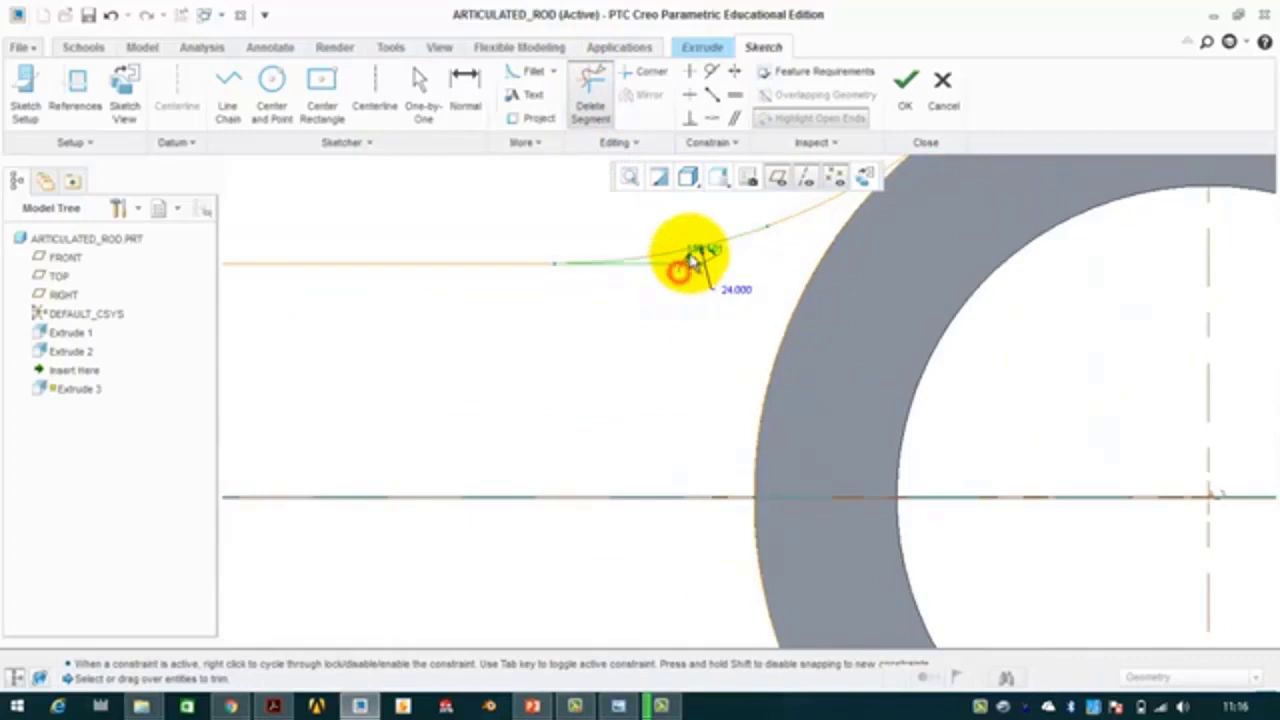
{"action": "scroll", "coordinate": [698, 282], "scroll_direction": "down", "scroll_amount": 2}
{"action": "middle_click", "coordinate": [707, 289]}
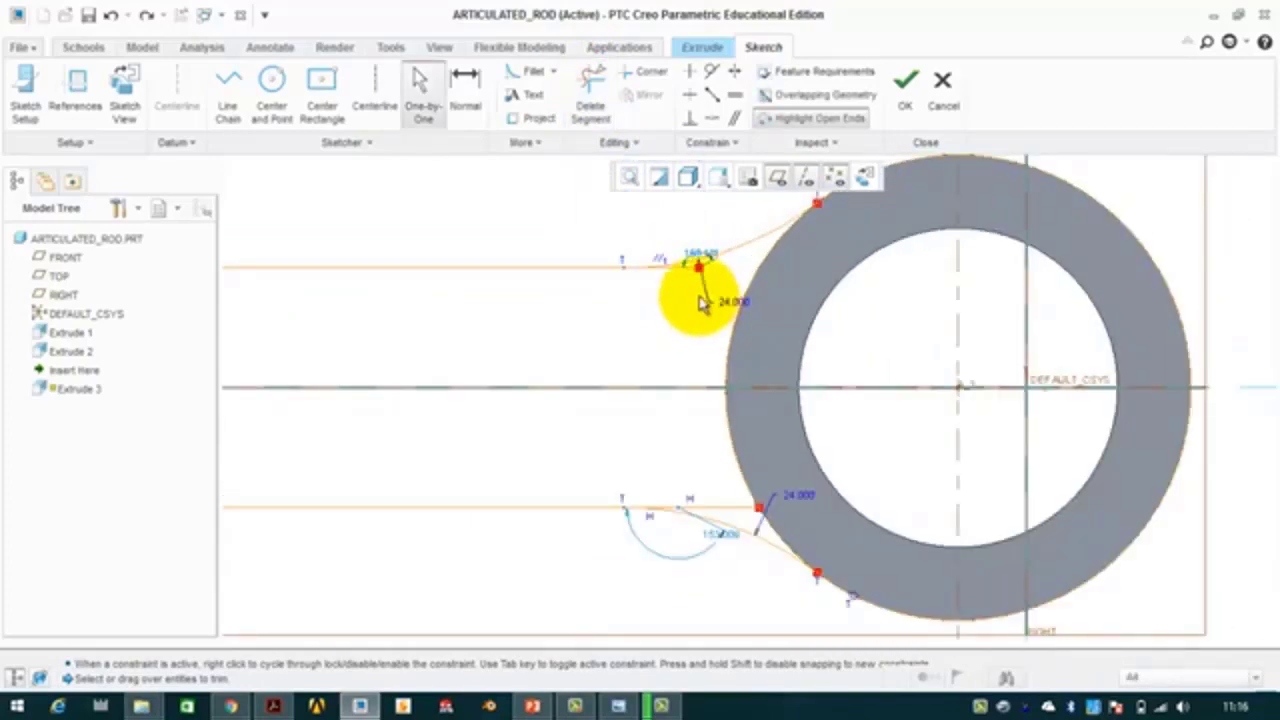
{"action": "scroll", "coordinate": [686, 280], "scroll_direction": "up", "scroll_amount": 4}
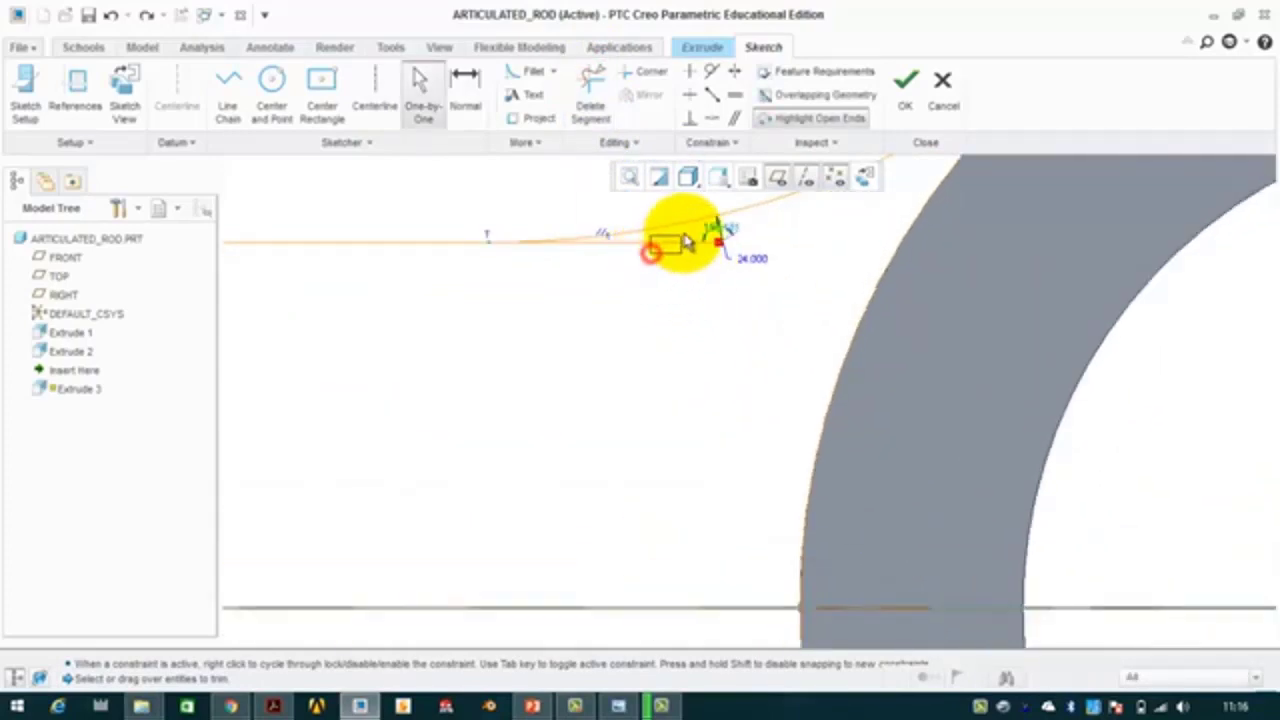
{"action": "left_click", "coordinate": [591, 88]}
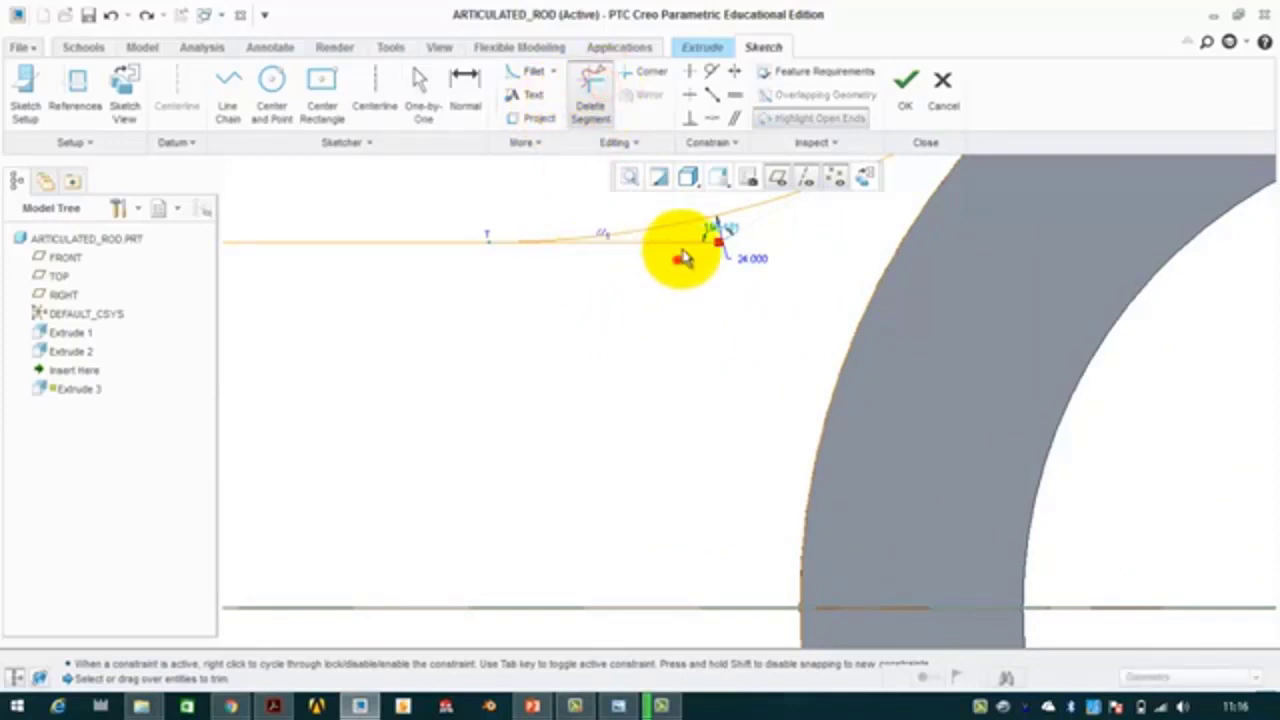
{"action": "scroll", "coordinate": [700, 345], "scroll_direction": "down", "scroll_amount": 2}
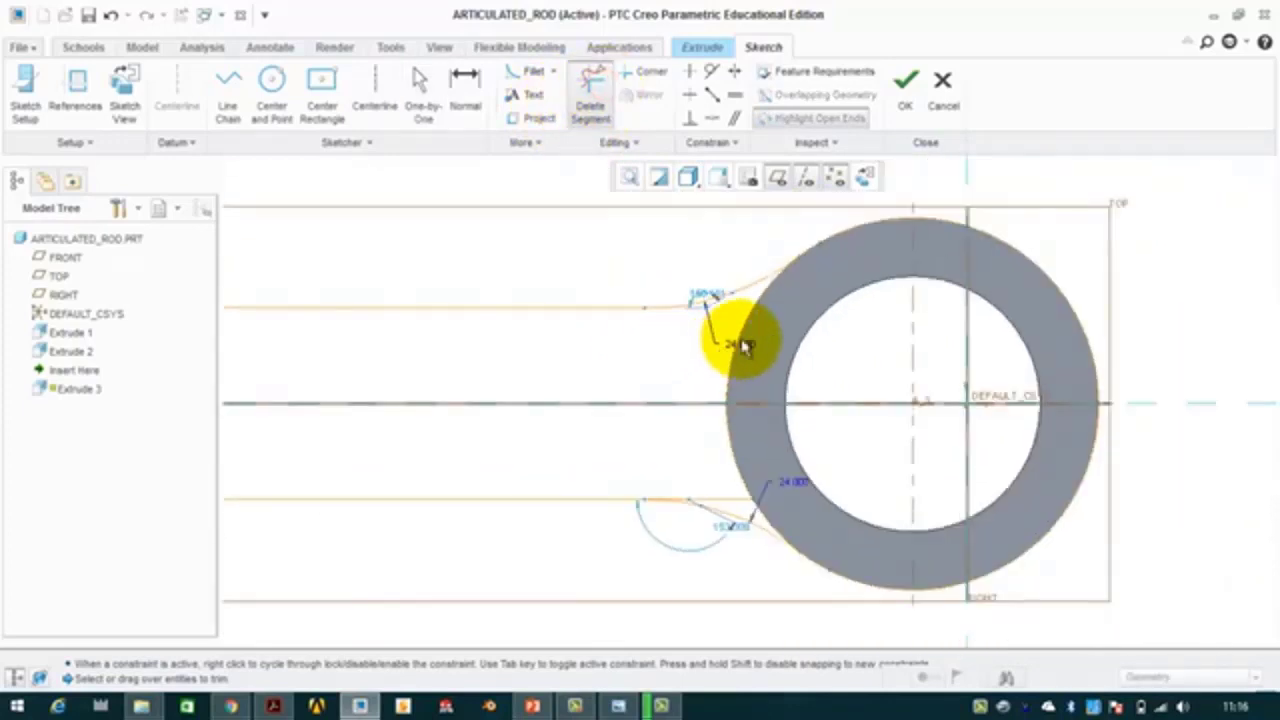
Trim away the far-side arcs of the large end's circle between the two fillets
{"action": "left_click_drag", "start_coordinate": [847, 261], "coordinate": [880, 224]}
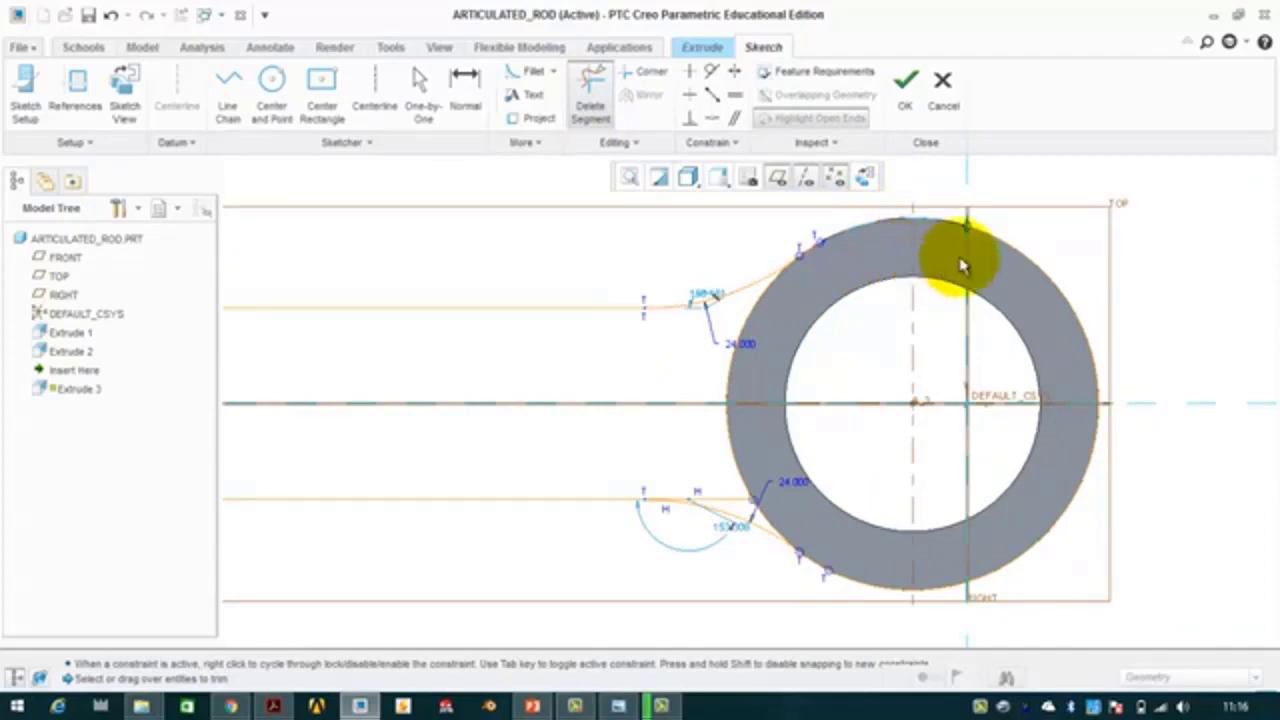
{"action": "mouse_move", "coordinate": [1010, 253]}
{"action": "left_mouse_down"}
{"action": "mouse_move", "coordinate": [1092, 300]}
{"action": "mouse_move", "coordinate": [1119, 446]}
{"action": "mouse_move", "coordinate": [1032, 528]}
{"action": "mouse_move", "coordinate": [1016, 575]}
{"action": "mouse_move", "coordinate": [940, 612]}
{"action": "left_mouse_up"}
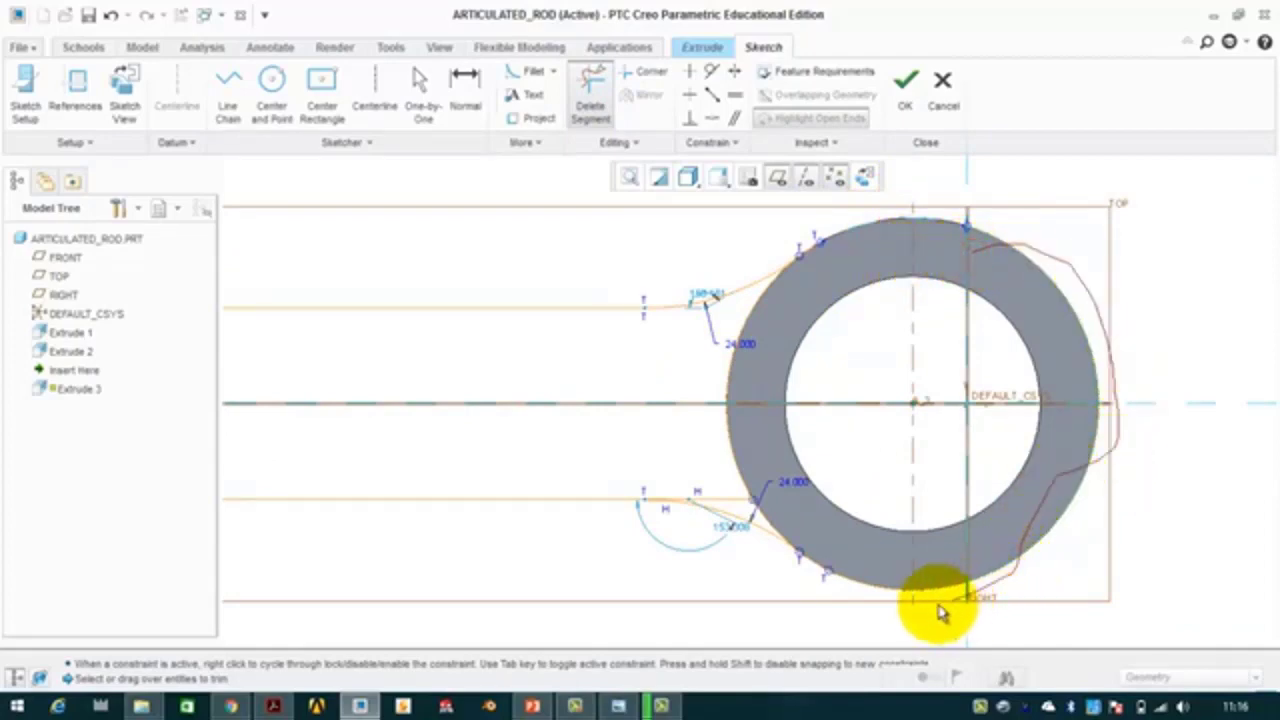
{"action": "left_click_drag", "start_coordinate": [884, 580], "coordinate": [837, 580]}
Trim the leftover part of the lower line beyond its fillet at the large end
{"action": "scroll", "coordinate": [740, 540], "scroll_direction": "up", "scroll_amount": 3}
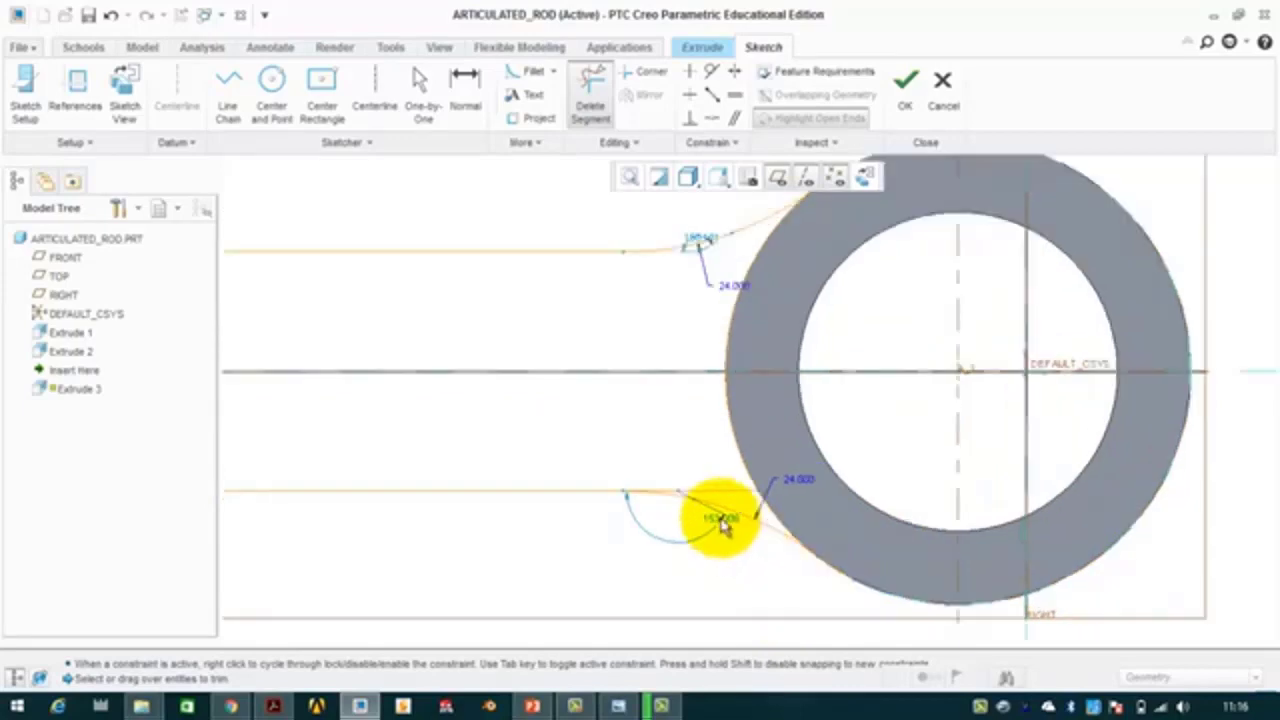
{"action": "scroll", "coordinate": [622, 480], "scroll_direction": "up", "scroll_amount": 3}
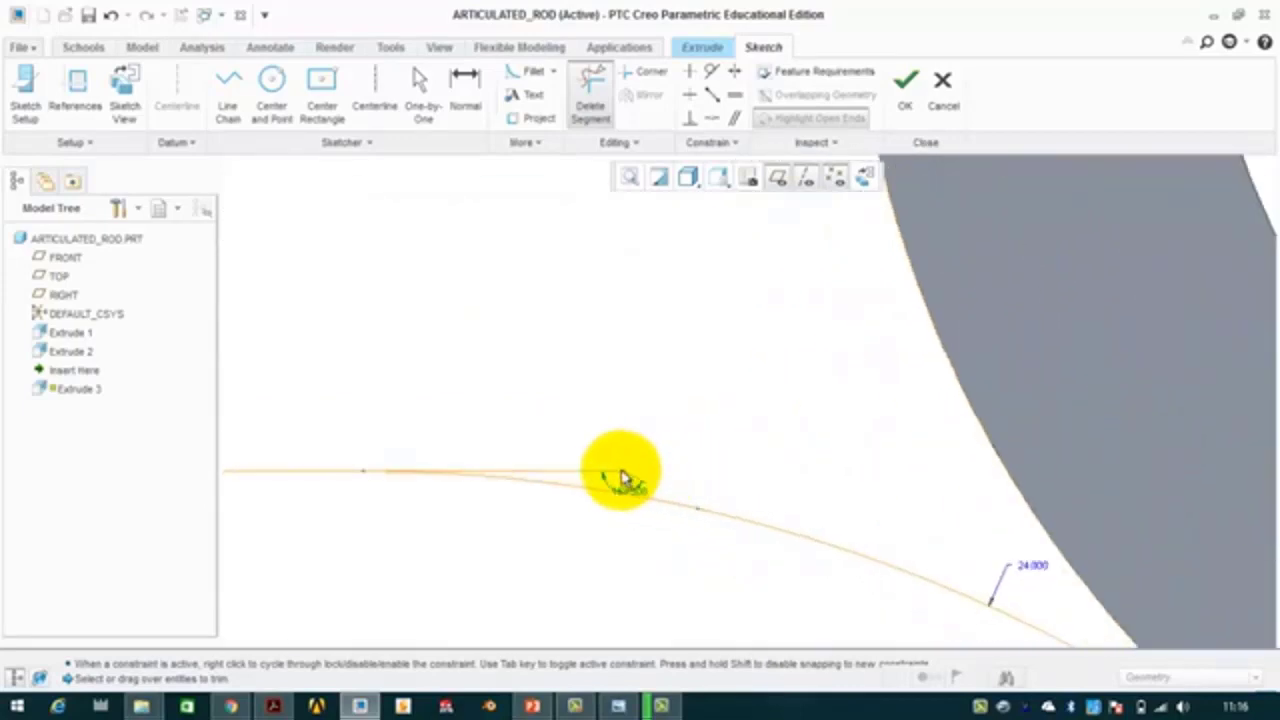
{"action": "left_click", "coordinate": [591, 458]}
{"action": "scroll", "coordinate": [637, 458], "scroll_direction": "down", "scroll_amount": 5}
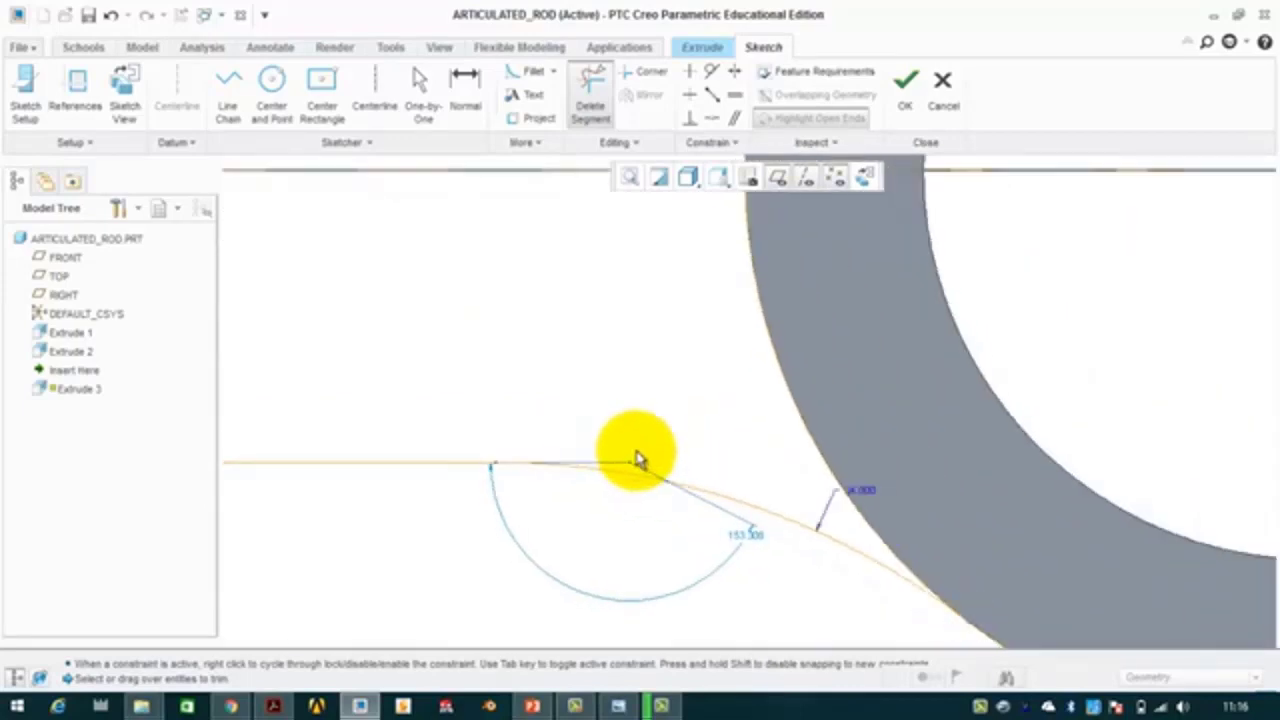
{"action": "scroll", "coordinate": [638, 424], "scroll_direction": "down", "scroll_amount": 5}
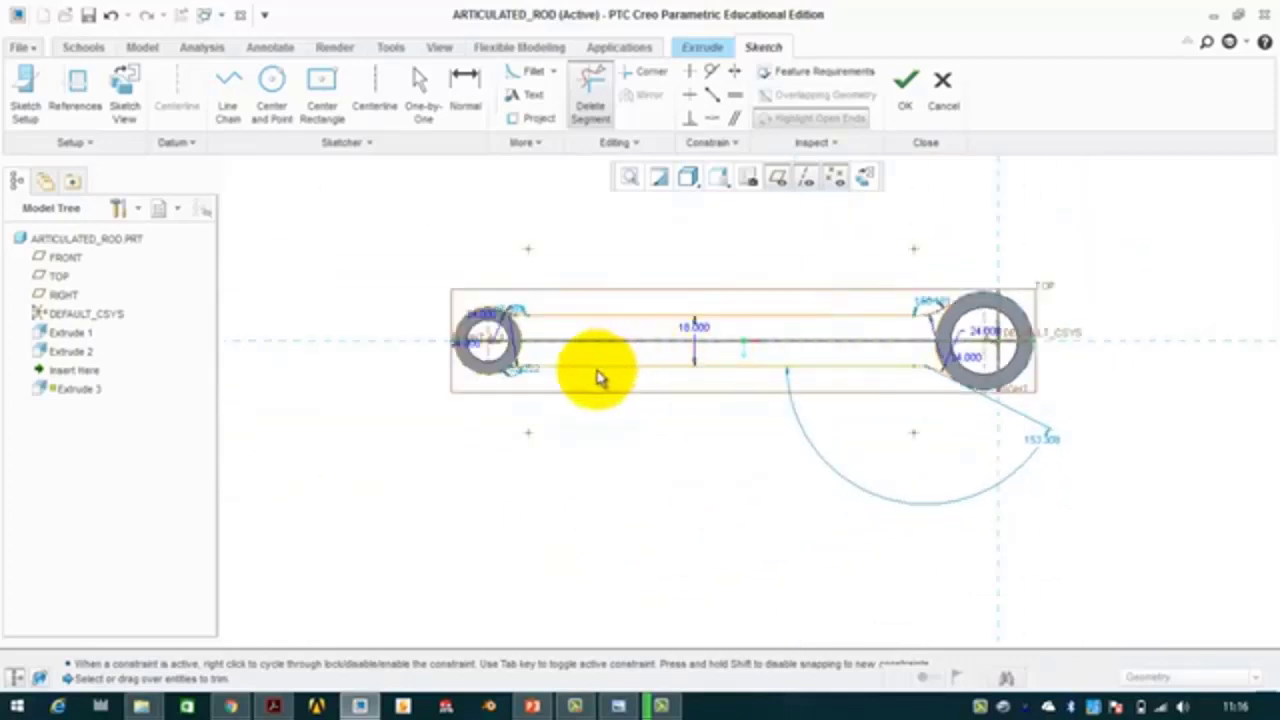
Trim the leftover parts of the upper and lower lines beyond their fillets at the small end
{"action": "middle_click_drag", "start_coordinate": [600, 374], "coordinate": [694, 343], "text": "shift"}
{"action": "scroll", "coordinate": [694, 343], "scroll_direction": "up", "scroll_amount": 5}
{"action": "scroll", "coordinate": [726, 325], "scroll_direction": "up", "scroll_amount": 5}
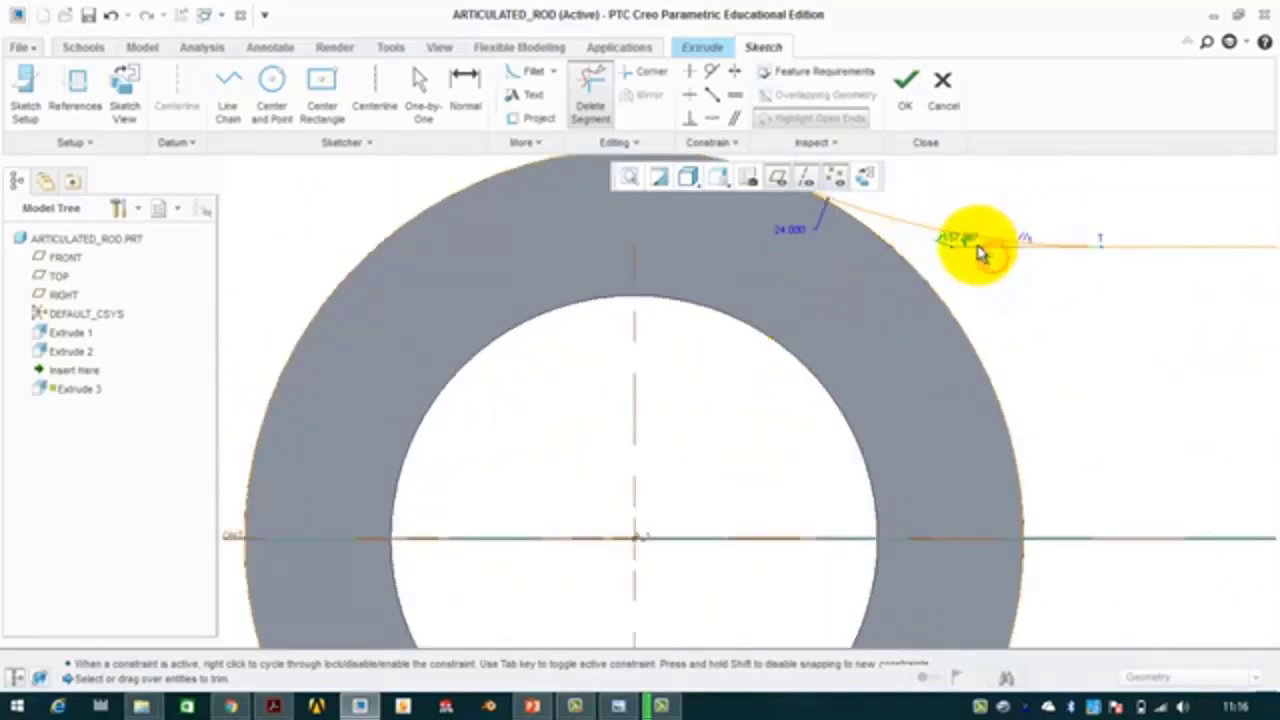
{"action": "scroll", "coordinate": [960, 282], "scroll_direction": "down", "scroll_amount": 3}
{"action": "scroll", "coordinate": [957, 470], "scroll_direction": "down", "scroll_amount": 2}
{"action": "scroll", "coordinate": [957, 460], "scroll_direction": "up", "scroll_amount": 5}
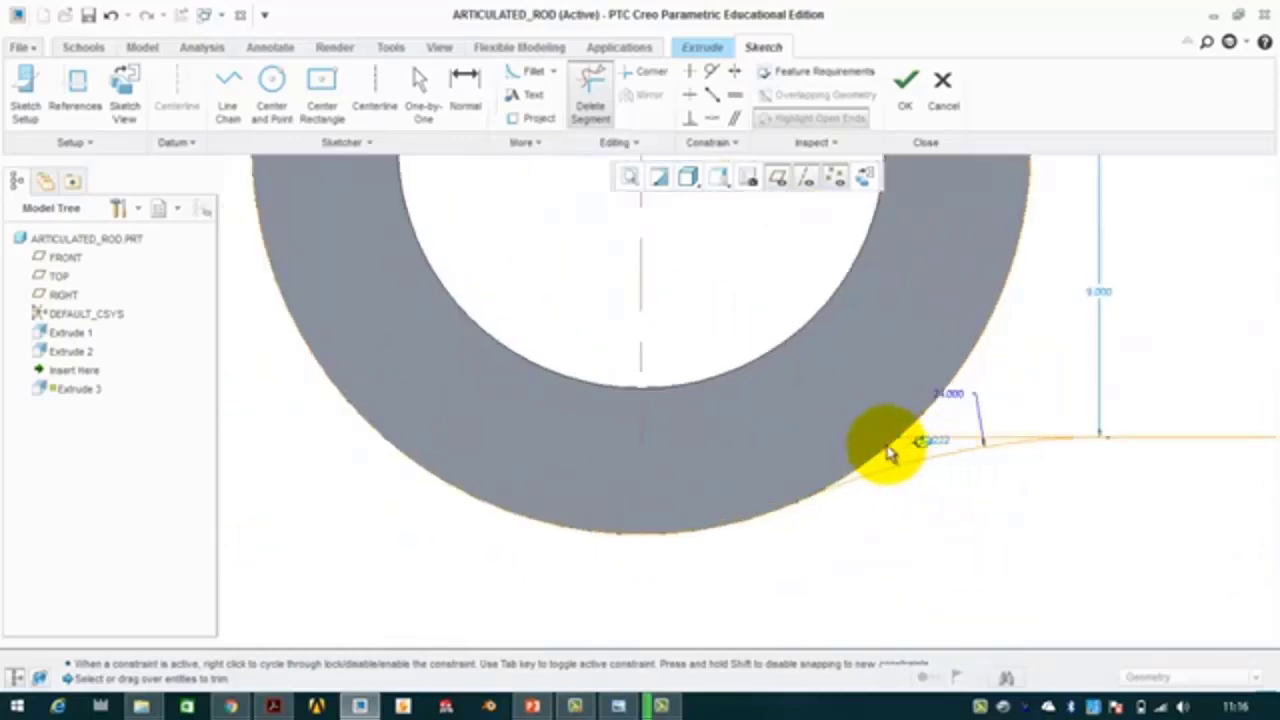
{"action": "left_click_drag", "start_coordinate": [890, 452], "coordinate": [973, 423]}
{"action": "scroll", "coordinate": [978, 428], "scroll_direction": "down", "scroll_amount": 3}
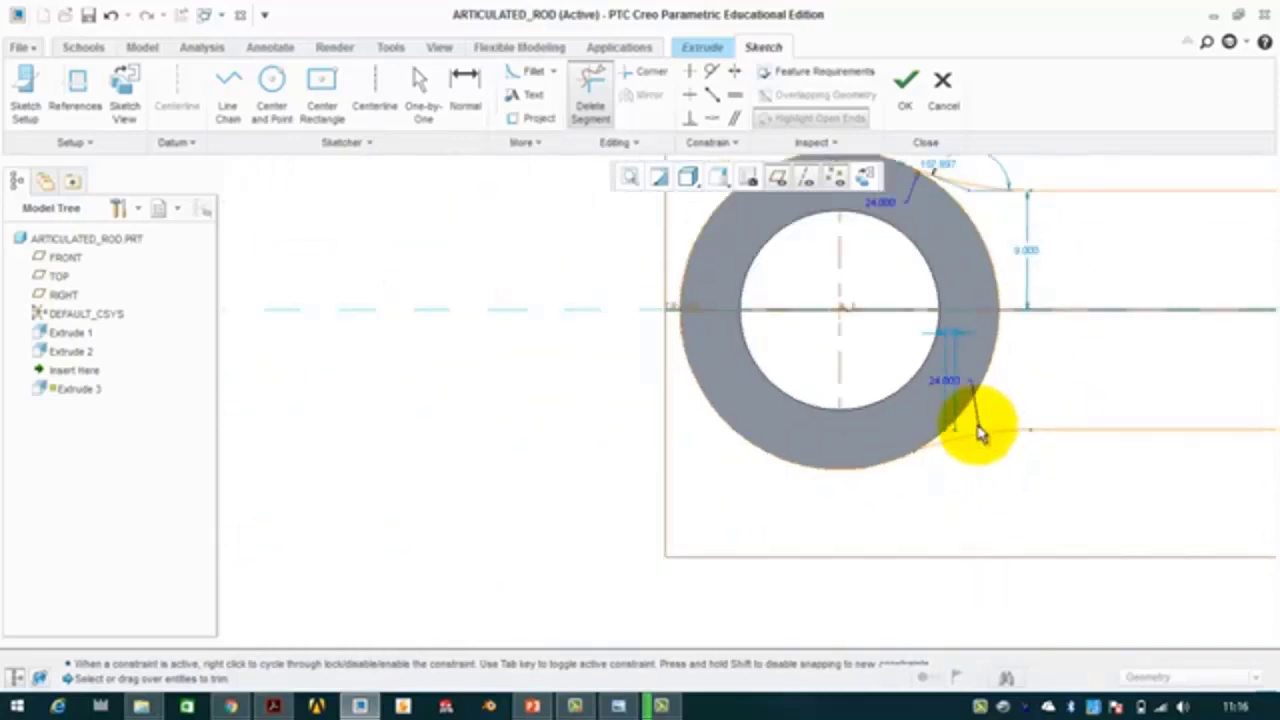
{"action": "scroll", "coordinate": [771, 286], "scroll_direction": "down", "scroll_amount": 3}
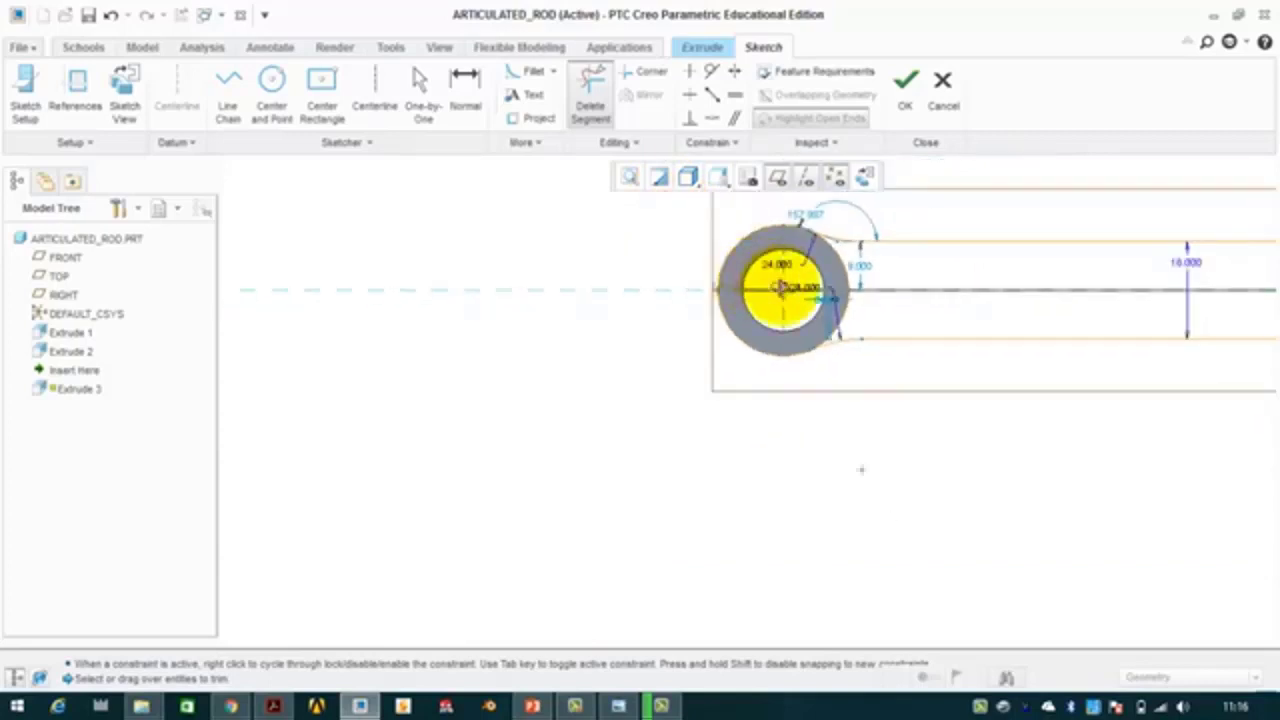
Trim away the outer arcs of the small end's circle on the side facing away from the shank
{"action": "middle_click_drag", "start_coordinate": [771, 286], "coordinate": [706, 349], "text": "shift"}
{"action": "scroll", "coordinate": [706, 349], "scroll_direction": "up", "scroll_amount": 3}
{"action": "left_click_drag", "start_coordinate": [712, 357], "coordinate": [748, 300]}
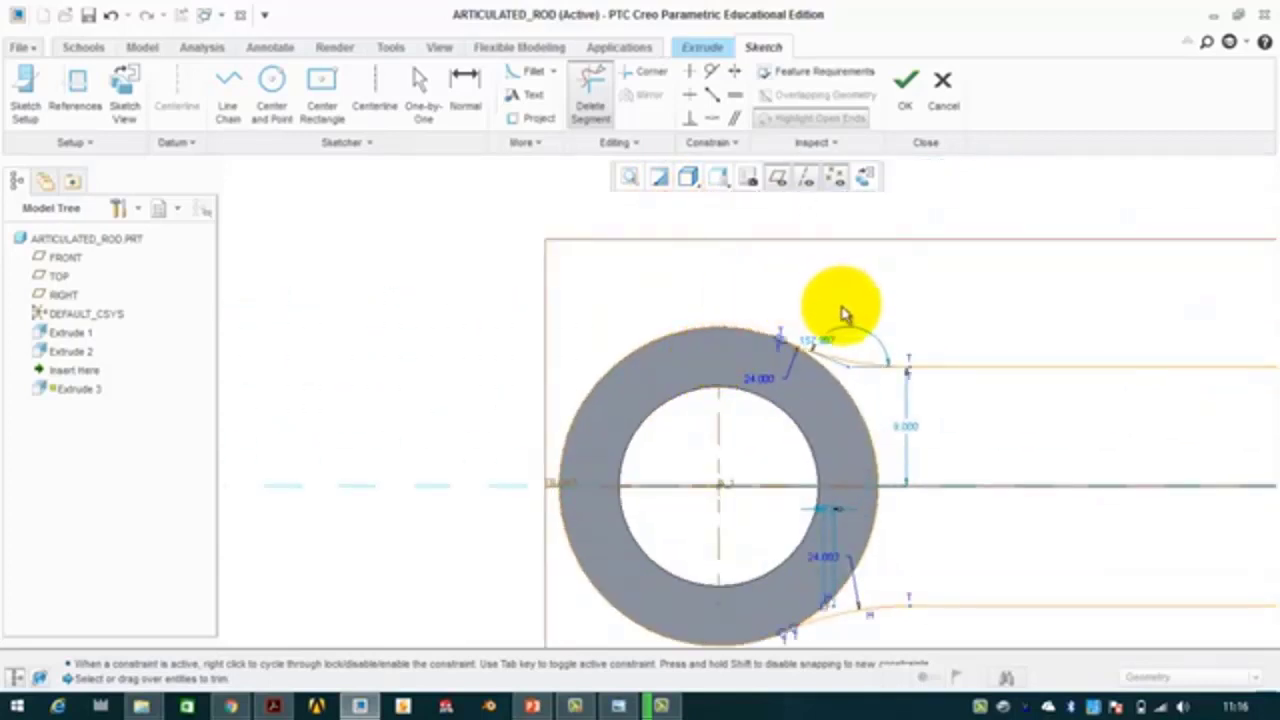
{"action": "scroll", "coordinate": [777, 334], "scroll_direction": "up", "scroll_amount": 5}
{"action": "mouse_move", "coordinate": [631, 390]}
{"action": "left_mouse_down"}
{"action": "mouse_move", "coordinate": [697, 303]}
{"action": "mouse_move", "coordinate": [666, 371]}
{"action": "mouse_move", "coordinate": [826, 297]}
{"action": "left_mouse_up"}
{"action": "middle_click", "coordinate": [829, 297]}
{"action": "scroll", "coordinate": [829, 320], "scroll_direction": "down", "scroll_amount": 2}
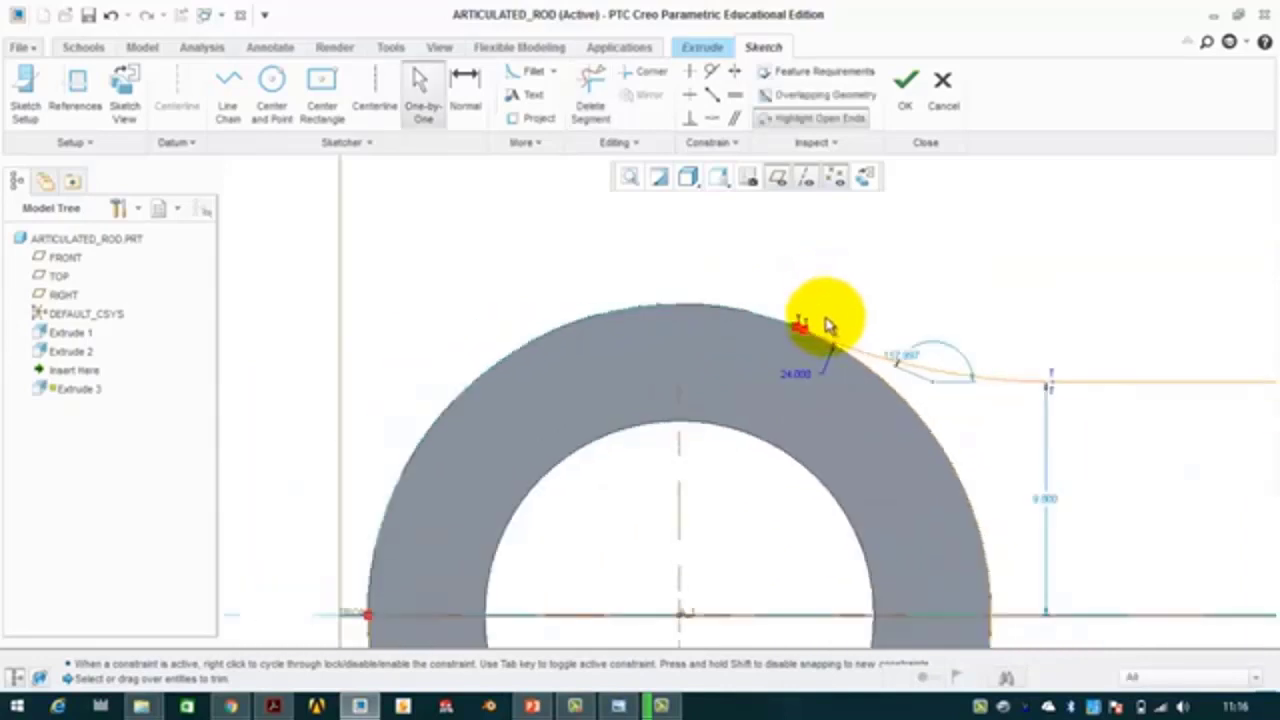
Trim the tiny leftover arc beside the upper fillet's tangent point on the small end's circle
{"action": "scroll", "coordinate": [826, 323], "scroll_direction": "up", "scroll_amount": 5}
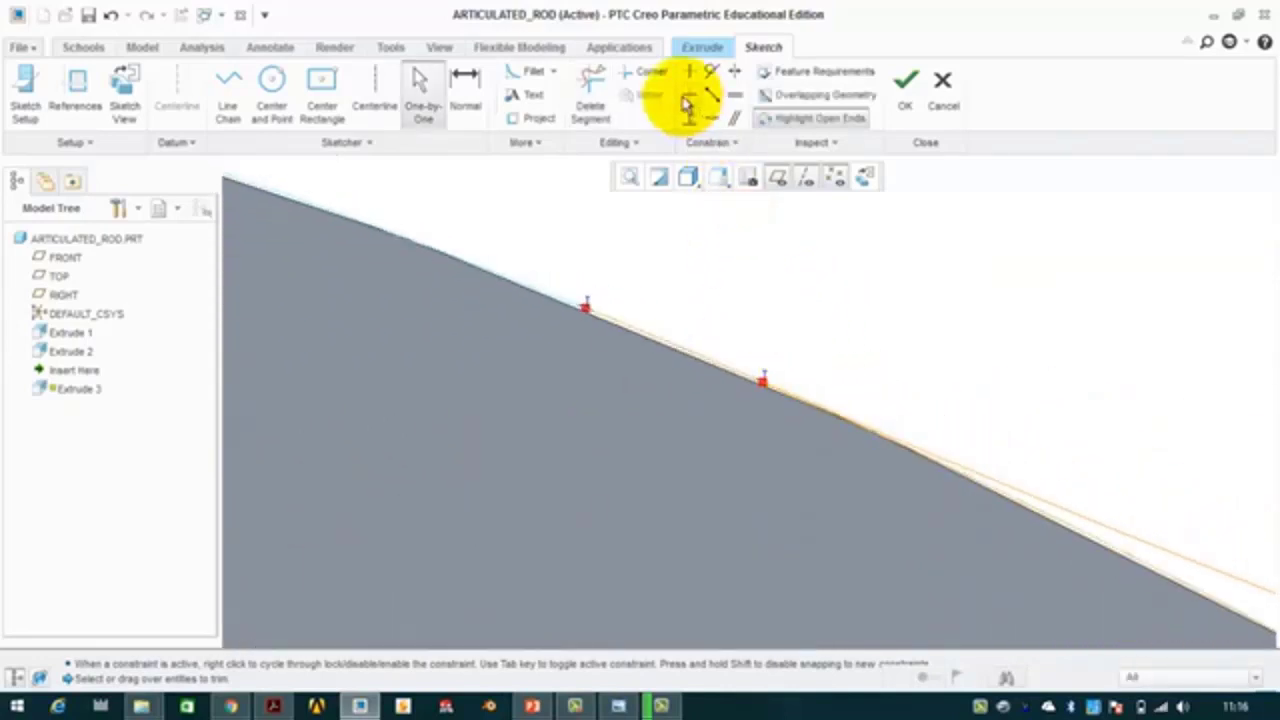
{"action": "left_click", "coordinate": [590, 95]}
{"action": "mouse_move", "coordinate": [641, 358]}
{"action": "left_mouse_down"}
{"action": "mouse_move", "coordinate": [660, 294]}
{"action": "mouse_move", "coordinate": [714, 357]}
{"action": "left_mouse_up"}
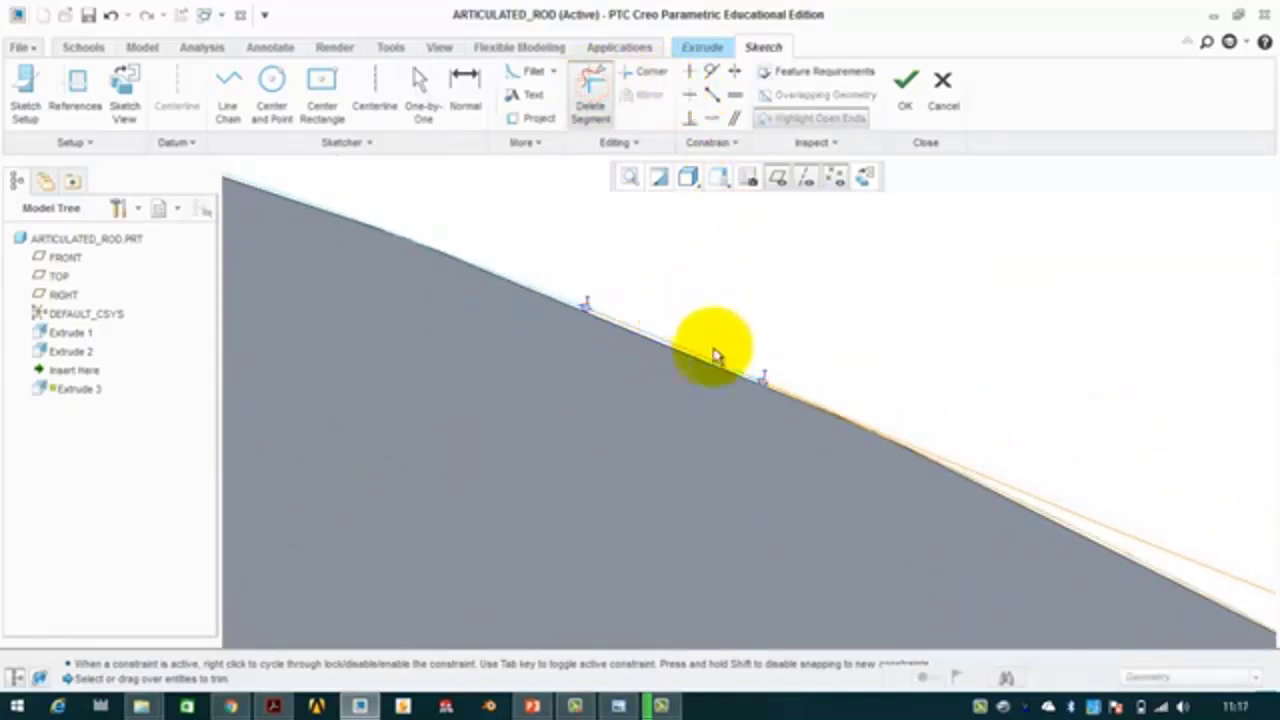
{"action": "scroll", "coordinate": [791, 360], "scroll_direction": "down", "scroll_amount": 5}
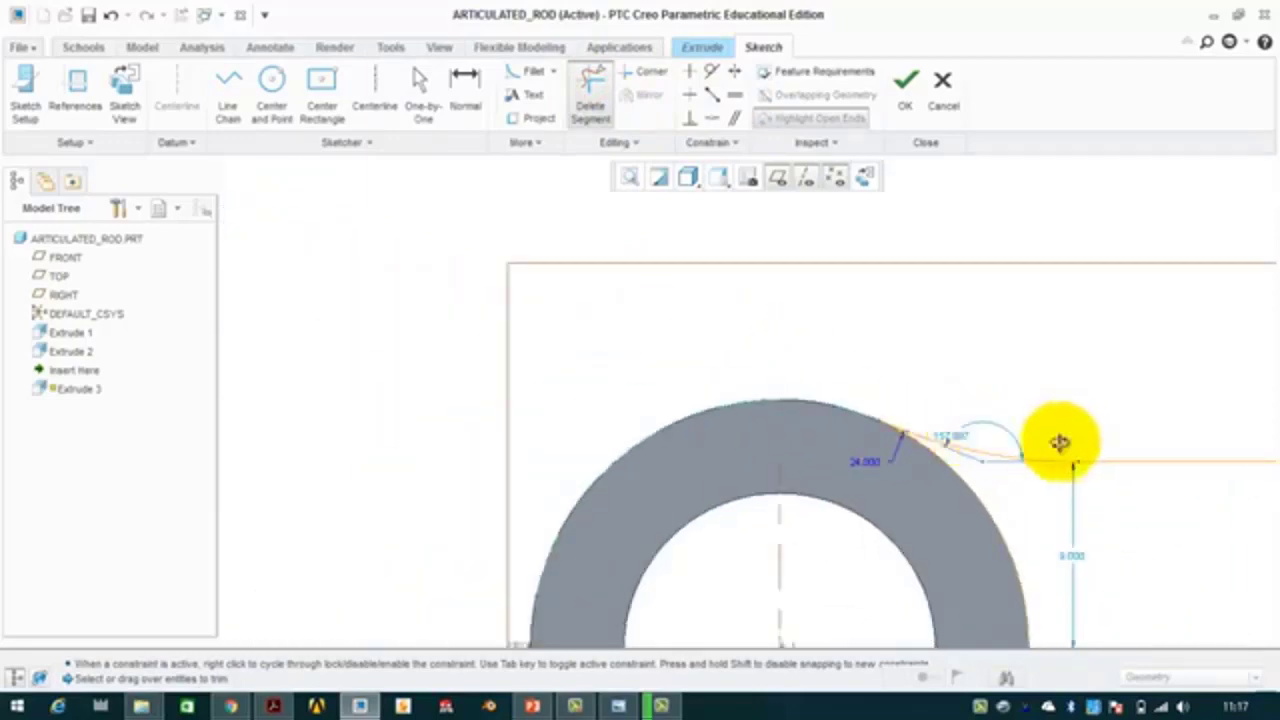
{"action": "middle_click_drag", "start_coordinate": [1060, 443], "coordinate": [786, 271], "text": "shift"}
{"action": "scroll", "coordinate": [894, 357], "scroll_direction": "down", "scroll_amount": 3}
{"action": "mouse_move", "coordinate": [894, 357]}
{"action": "middle_mouse_down", "text": "shift"}
{"action": "mouse_move", "coordinate": [740, 337]}
{"action": "mouse_move", "coordinate": [425, 378]}
{"action": "middle_mouse_up", "text": "shift"}
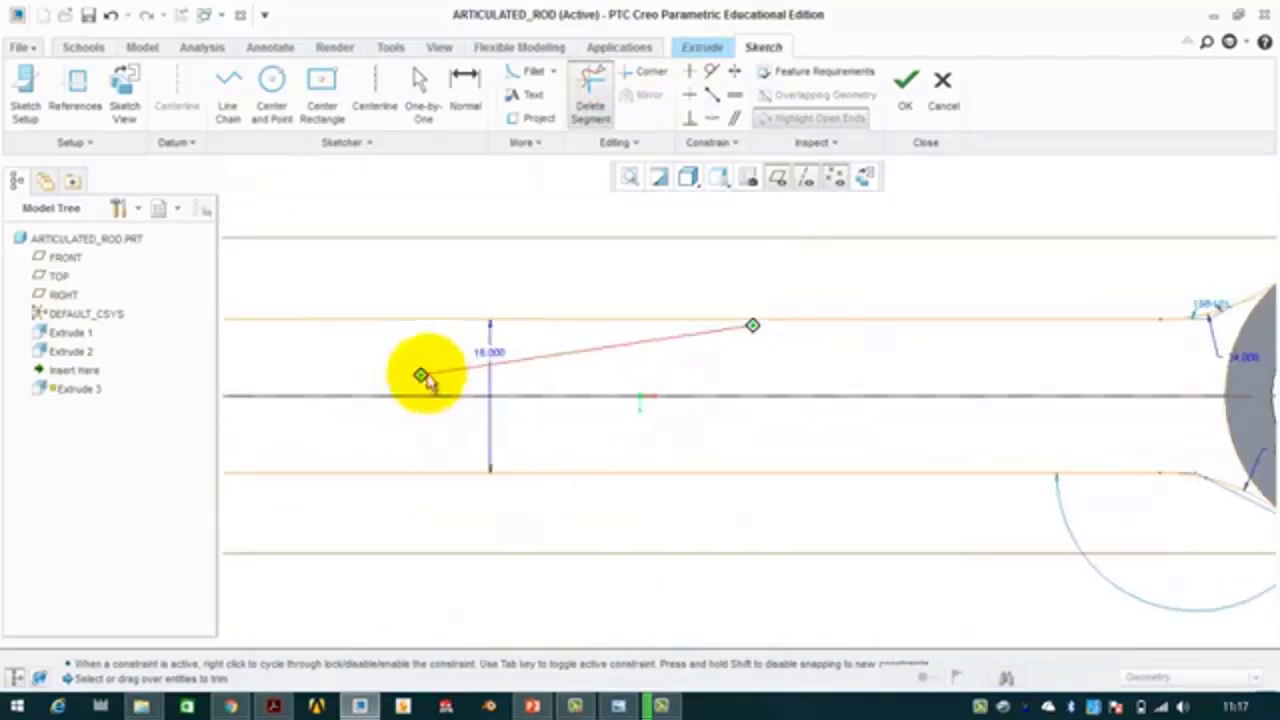
Trim the leftover arc beside the upper fillet's tangent point on the large end's circle
{"action": "scroll", "coordinate": [871, 366], "scroll_direction": "down", "scroll_amount": 2}
{"action": "middle_click_drag", "start_coordinate": [871, 366], "coordinate": [757, 394], "text": "shift"}
{"action": "scroll", "coordinate": [757, 404], "scroll_direction": "up", "scroll_amount": 4}
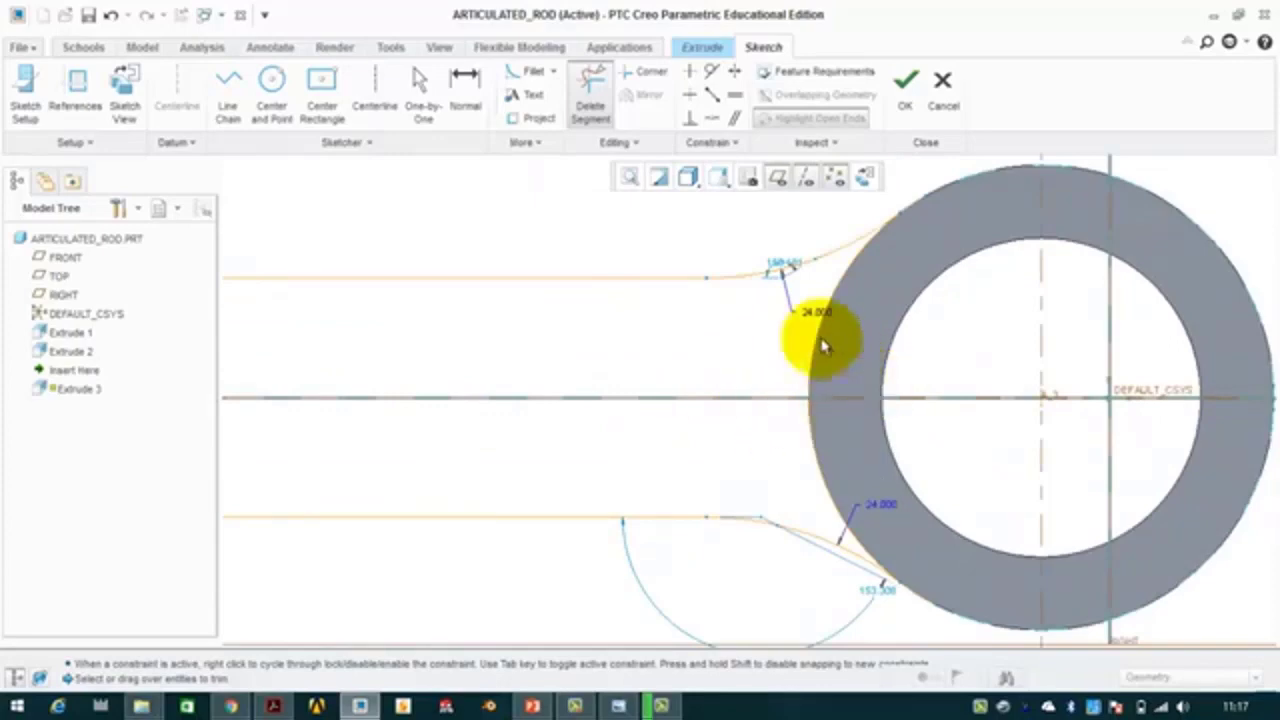
{"action": "middle_click", "coordinate": [714, 243]}
{"action": "scroll", "coordinate": [870, 180], "scroll_direction": "up", "scroll_amount": 3}
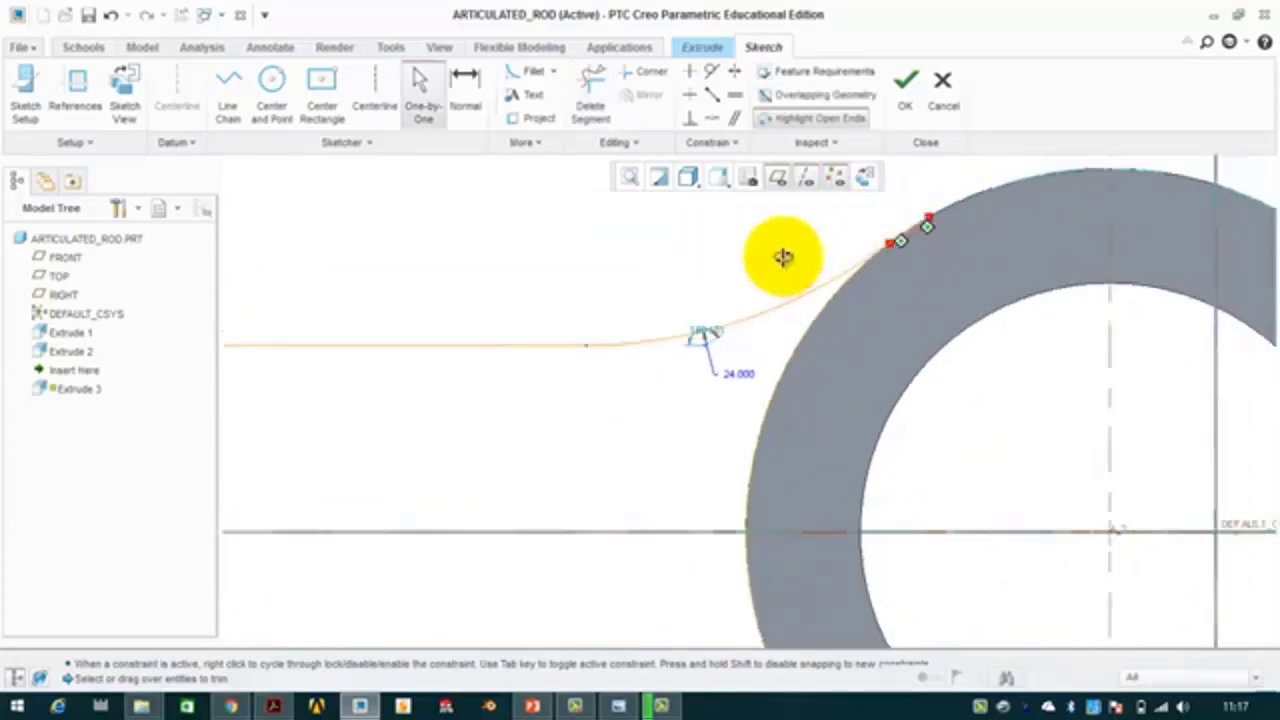
{"action": "middle_click_drag", "start_coordinate": [783, 257], "coordinate": [665, 273], "text": "shift"}
{"action": "left_click", "coordinate": [592, 105]}
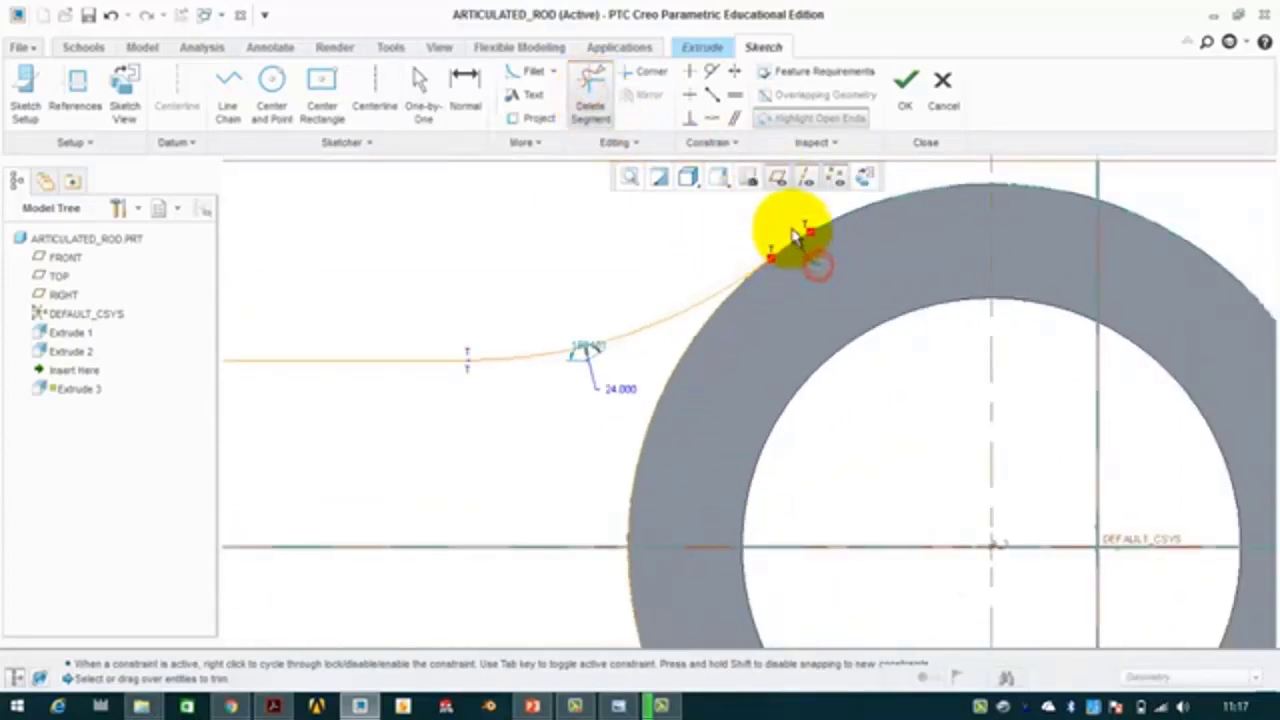
Trim the leftover arc beside the lower fillet's tangent point on the large end's circle
{"action": "scroll", "coordinate": [846, 389], "scroll_direction": "down", "scroll_amount": 3}
{"action": "scroll", "coordinate": [800, 586], "scroll_direction": "up", "scroll_amount": 3}
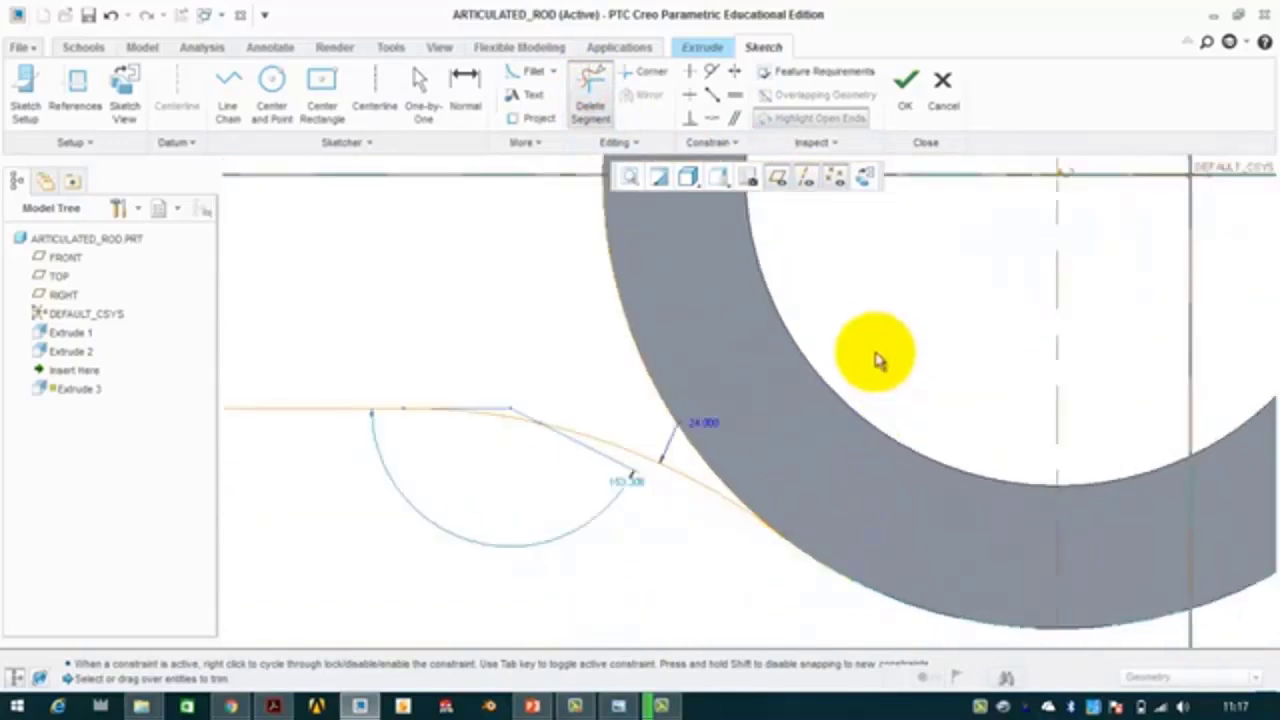
{"action": "middle_click", "coordinate": [876, 360]}
{"action": "left_click", "coordinate": [591, 95]}
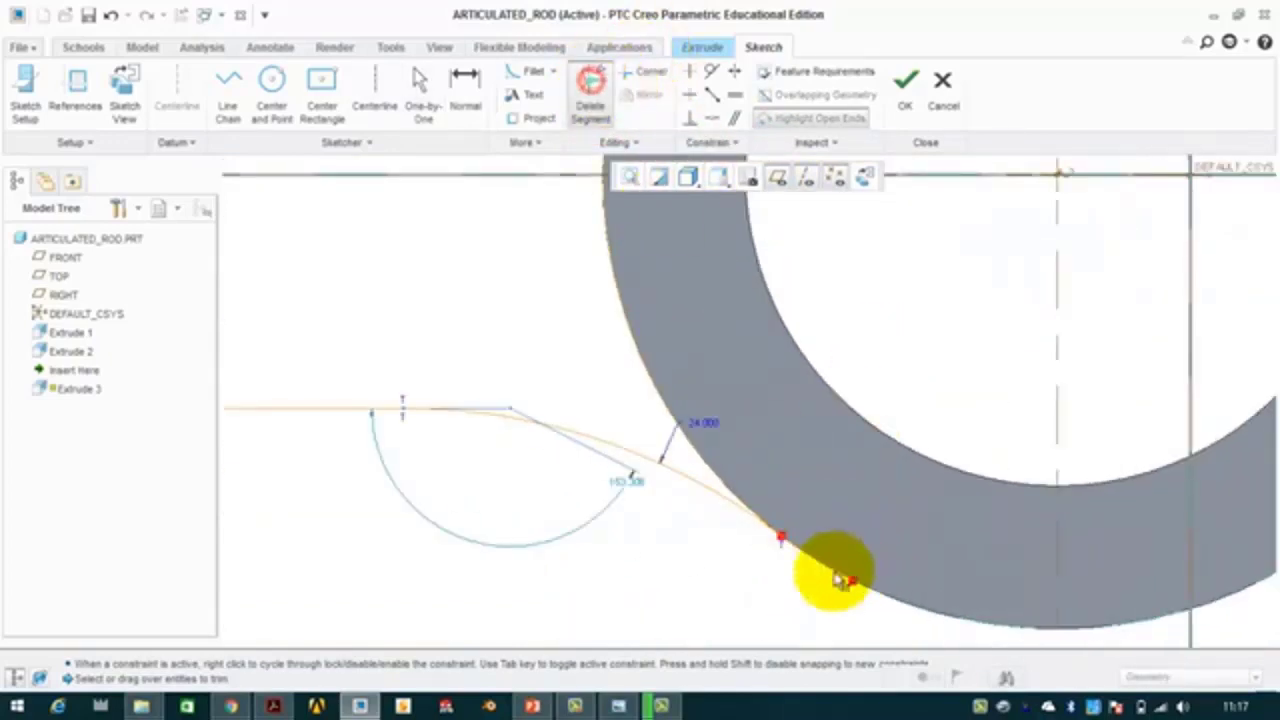
{"action": "middle_click", "coordinate": [903, 337]}
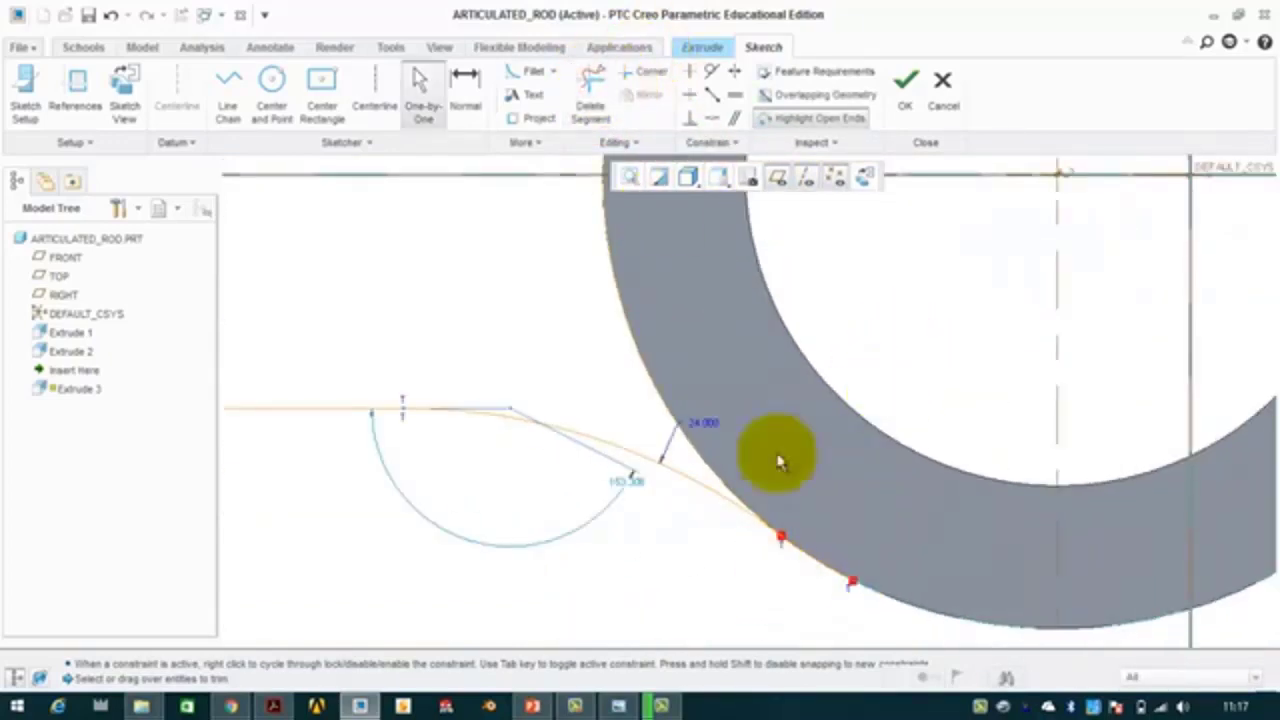
{"action": "left_click", "coordinate": [591, 95]}
{"action": "left_click", "coordinate": [798, 608]}
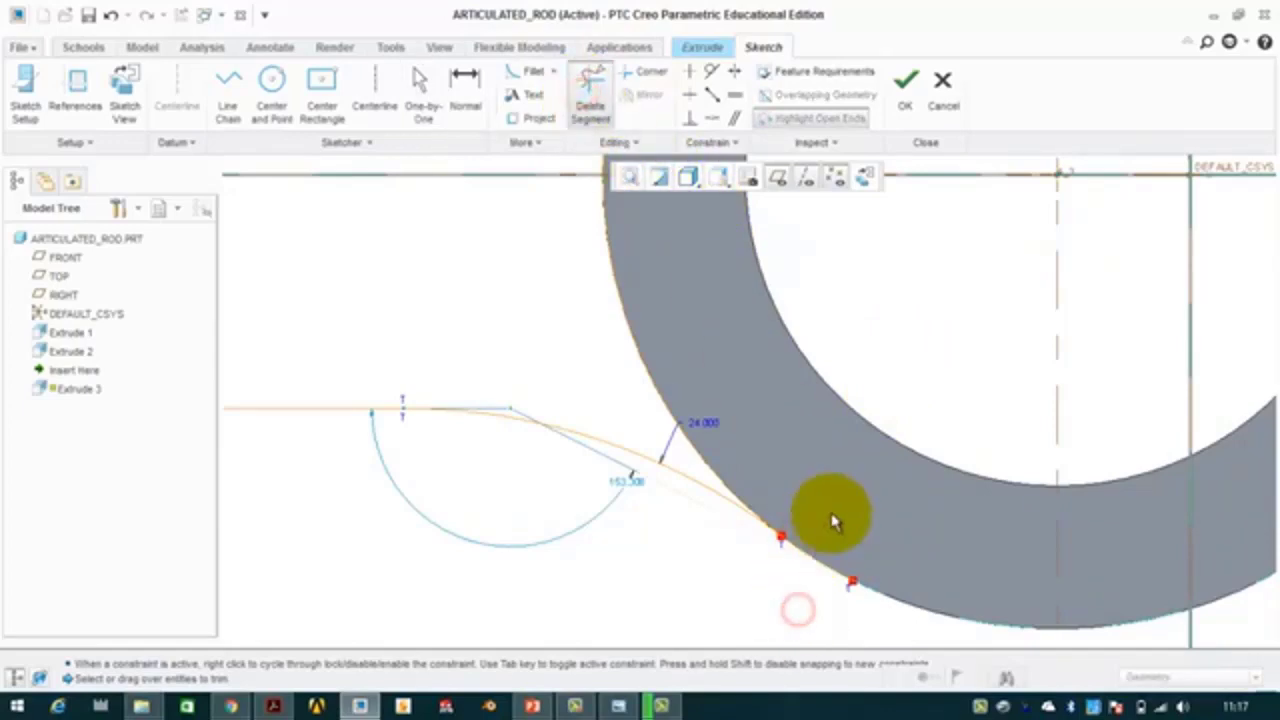
{"action": "middle_click", "coordinate": [886, 377]}
Trim the remaining outer arc and the small leftover line beside the lower fillet at the small end
{"action": "scroll", "coordinate": [880, 380], "scroll_direction": "down", "scroll_amount": 6}
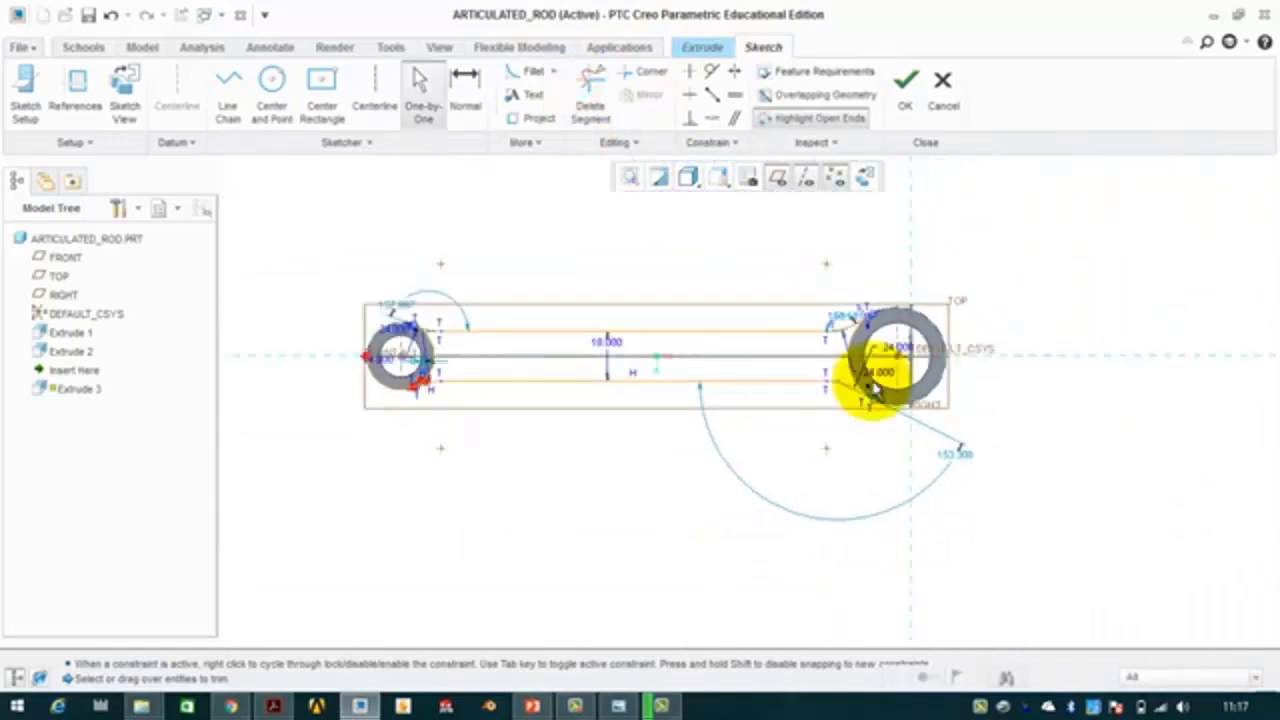
{"action": "scroll", "coordinate": [474, 385], "scroll_direction": "up", "scroll_amount": 4}
{"action": "middle_click_drag", "start_coordinate": [474, 383], "coordinate": [851, 357], "text": "shift"}
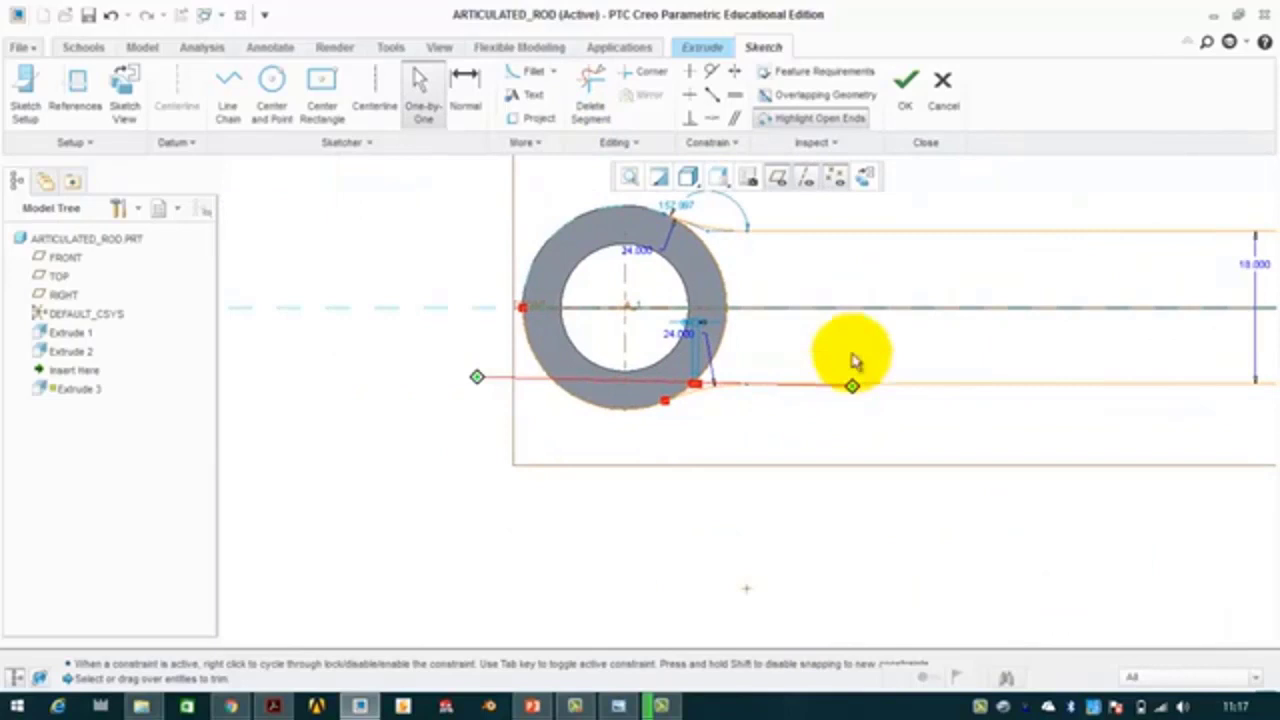
{"action": "left_click", "coordinate": [589, 110]}
{"action": "left_click", "coordinate": [510, 386]}
{"action": "scroll", "coordinate": [697, 393], "scroll_direction": "up", "scroll_amount": 3}
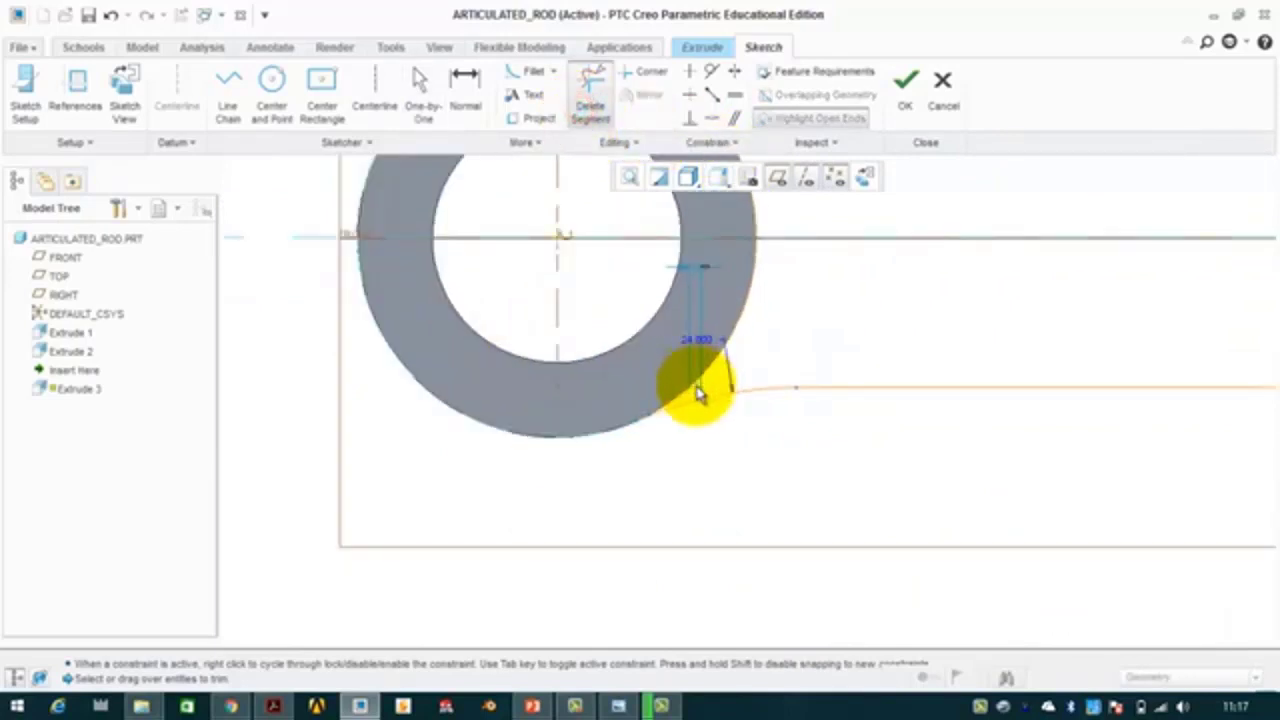
{"action": "scroll", "coordinate": [697, 393], "scroll_direction": "up", "scroll_amount": 4}
{"action": "scroll", "coordinate": [680, 403], "scroll_direction": "down", "scroll_amount": 5}
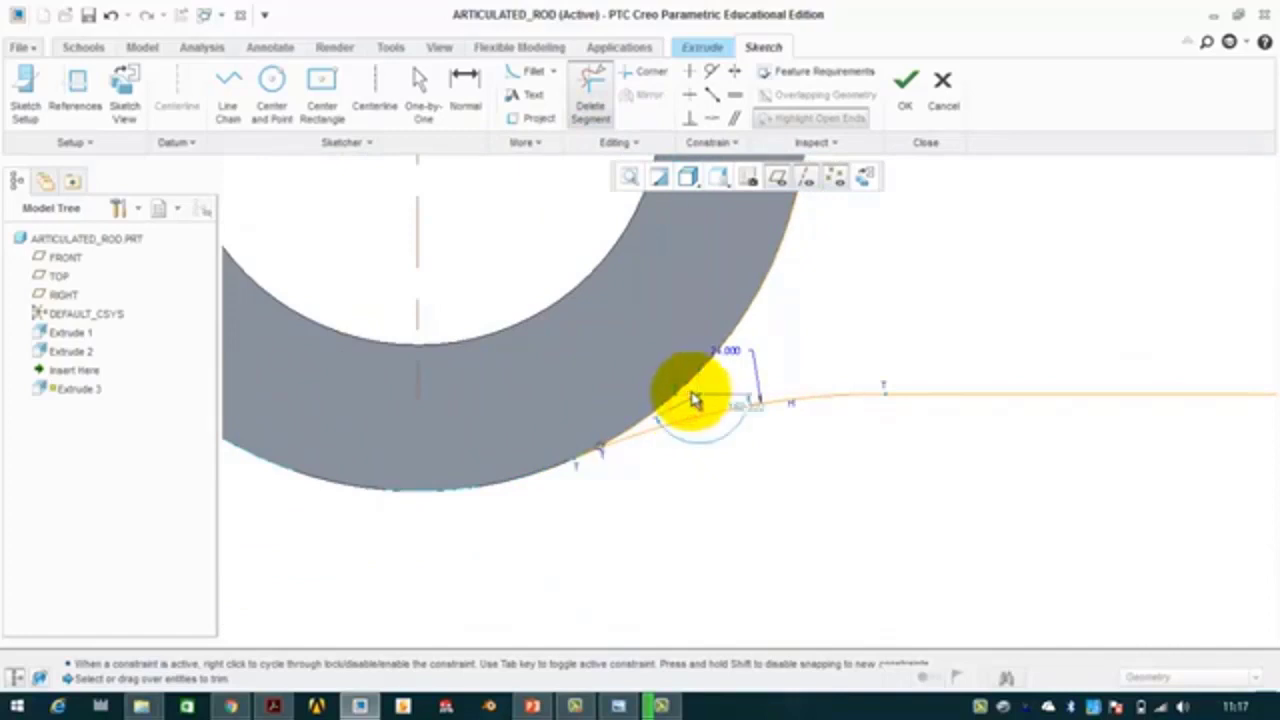
{"action": "middle_click", "coordinate": [743, 466]}
Finish the closed shank sketch and extrude it symmetrically to the shank thickness given in the reference drawing's section
{"action": "scroll", "coordinate": [746, 466], "scroll_direction": "down", "scroll_amount": 6}
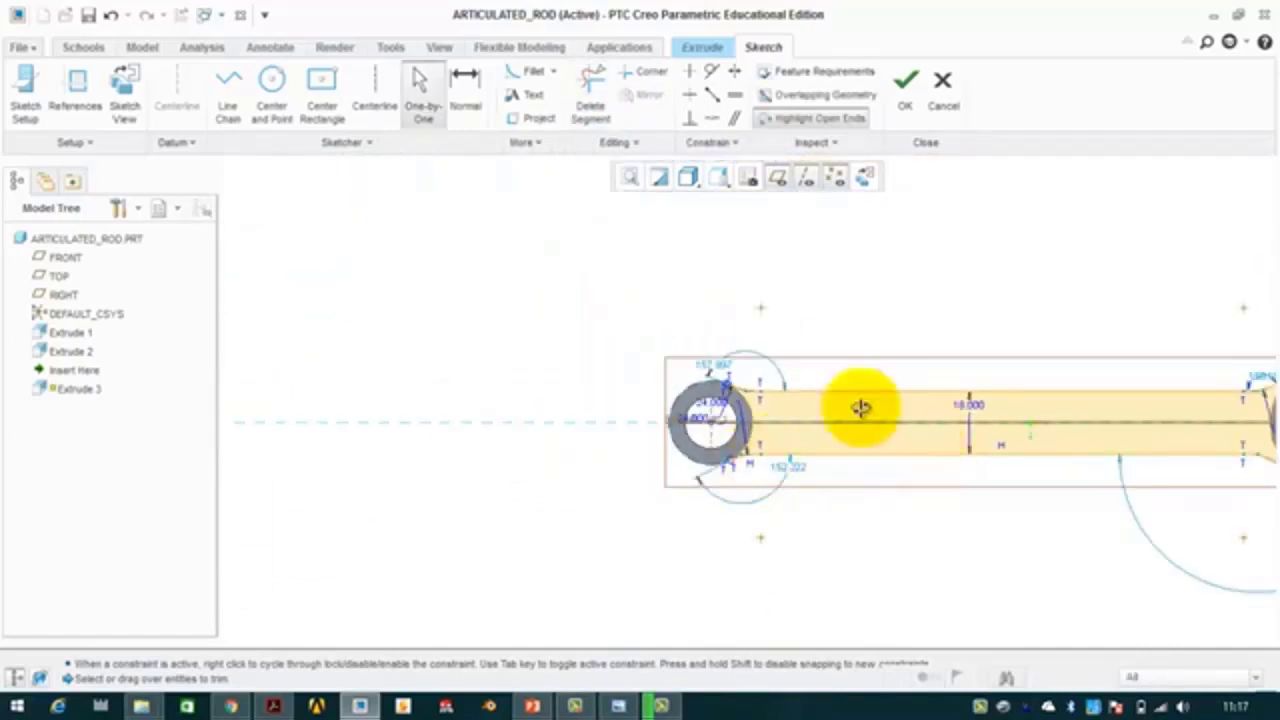
{"action": "middle_click_drag", "start_coordinate": [861, 407], "coordinate": [579, 275], "text": "shift"}
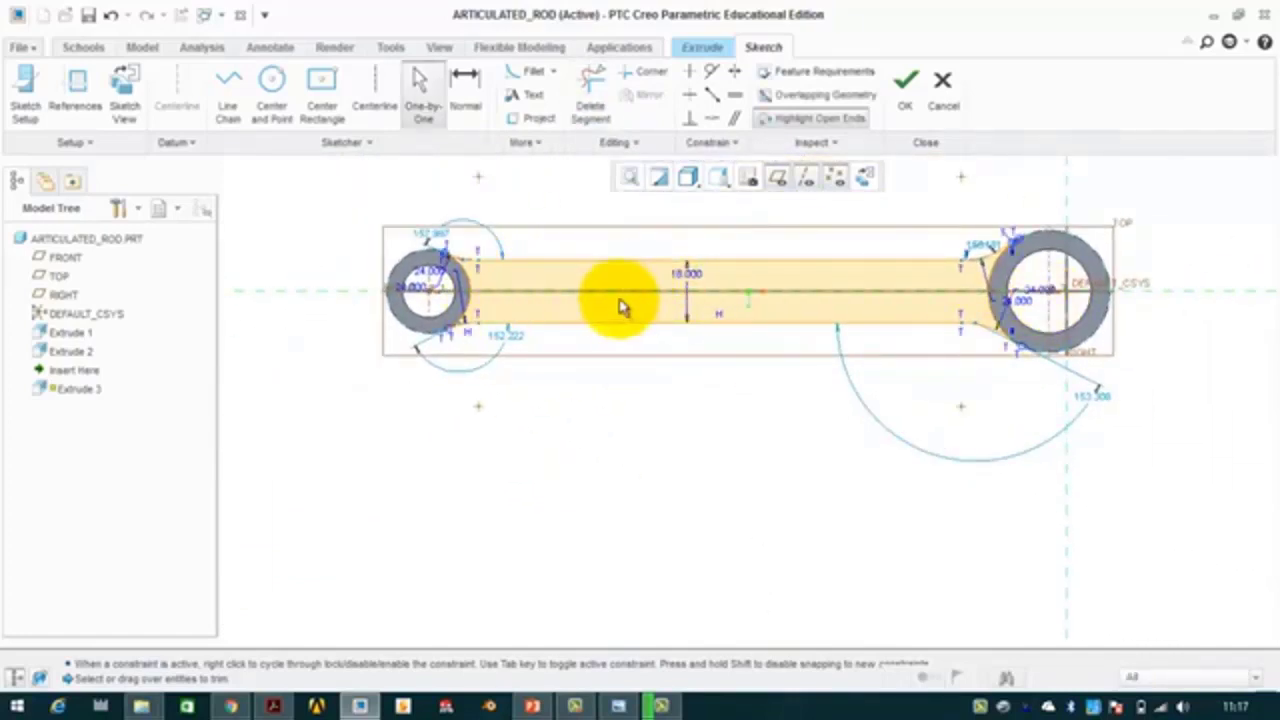
{"action": "left_click", "coordinate": [622, 630]}
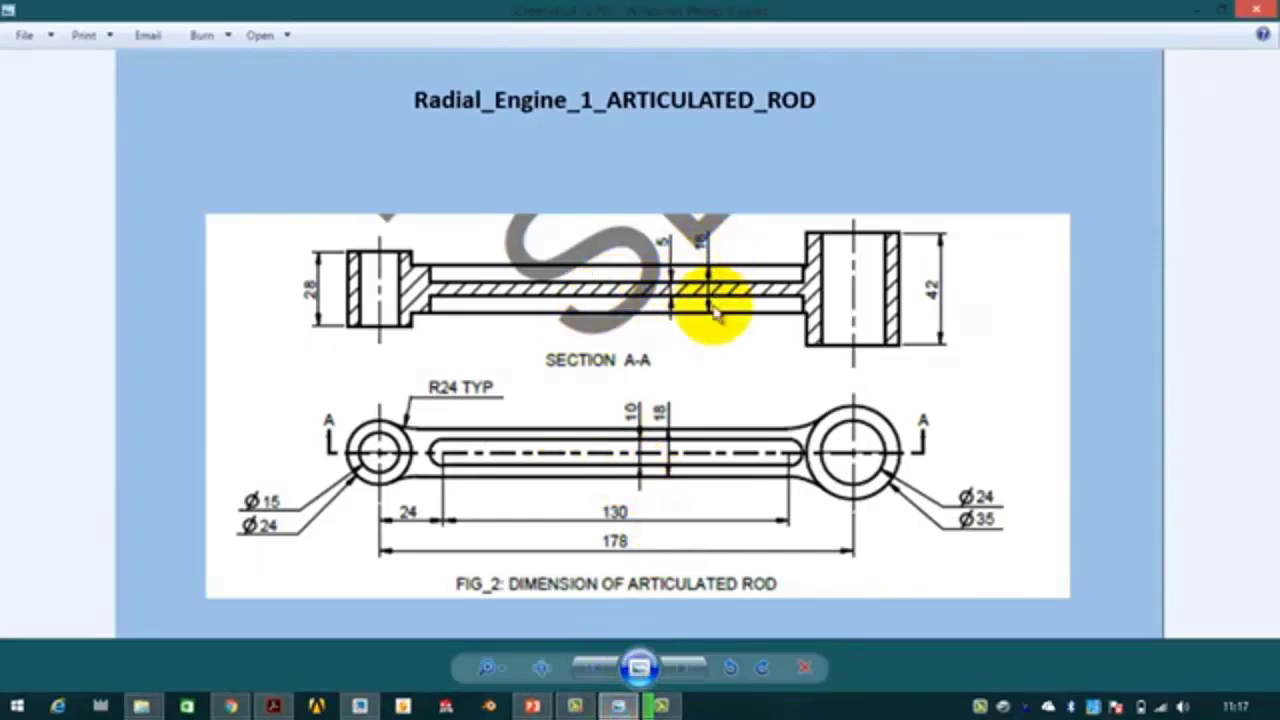
{"action": "left_click", "coordinate": [1203, 11]}
{"action": "left_click", "coordinate": [905, 84]}
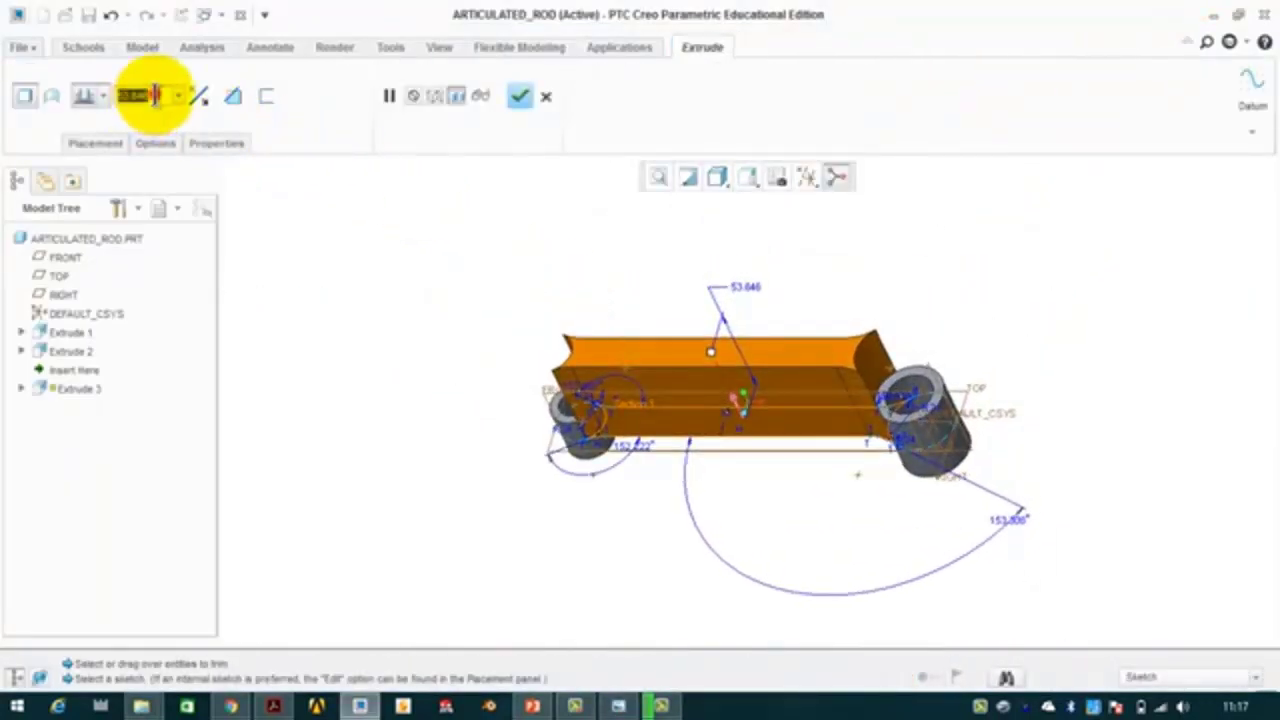
{"action": "type", "text": "15"}
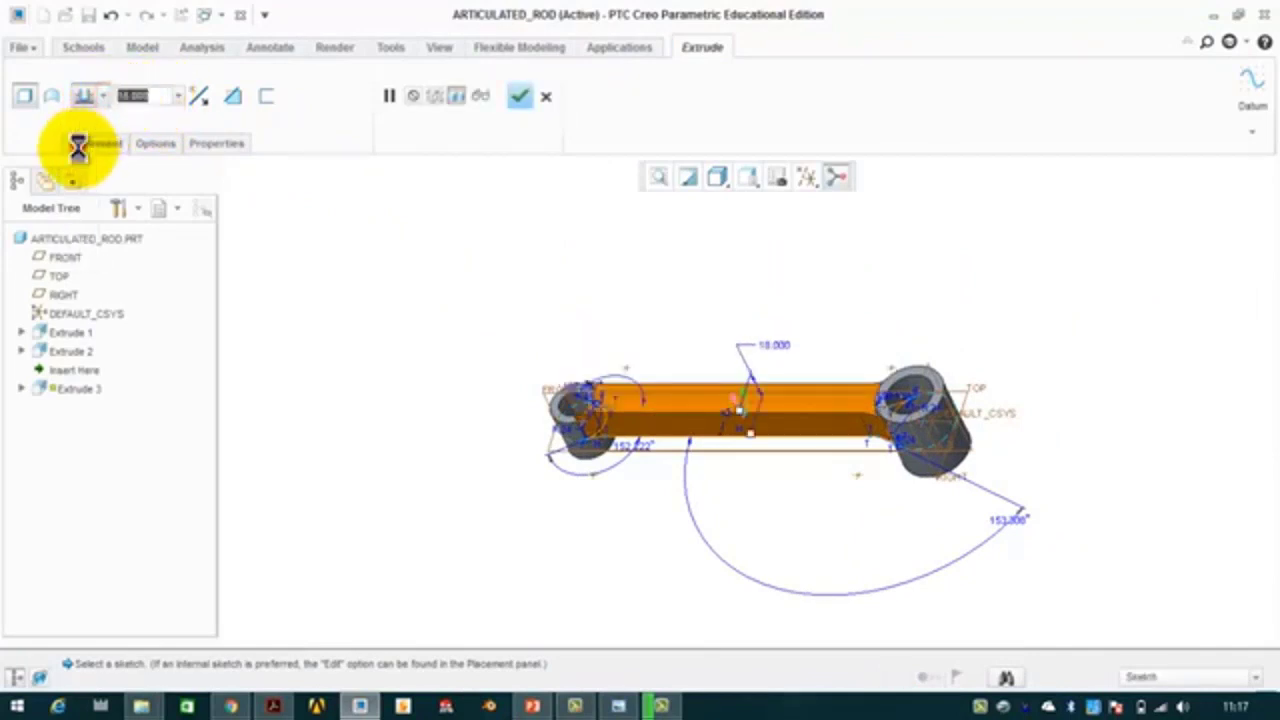
{"action": "left_click", "coordinate": [520, 96]}
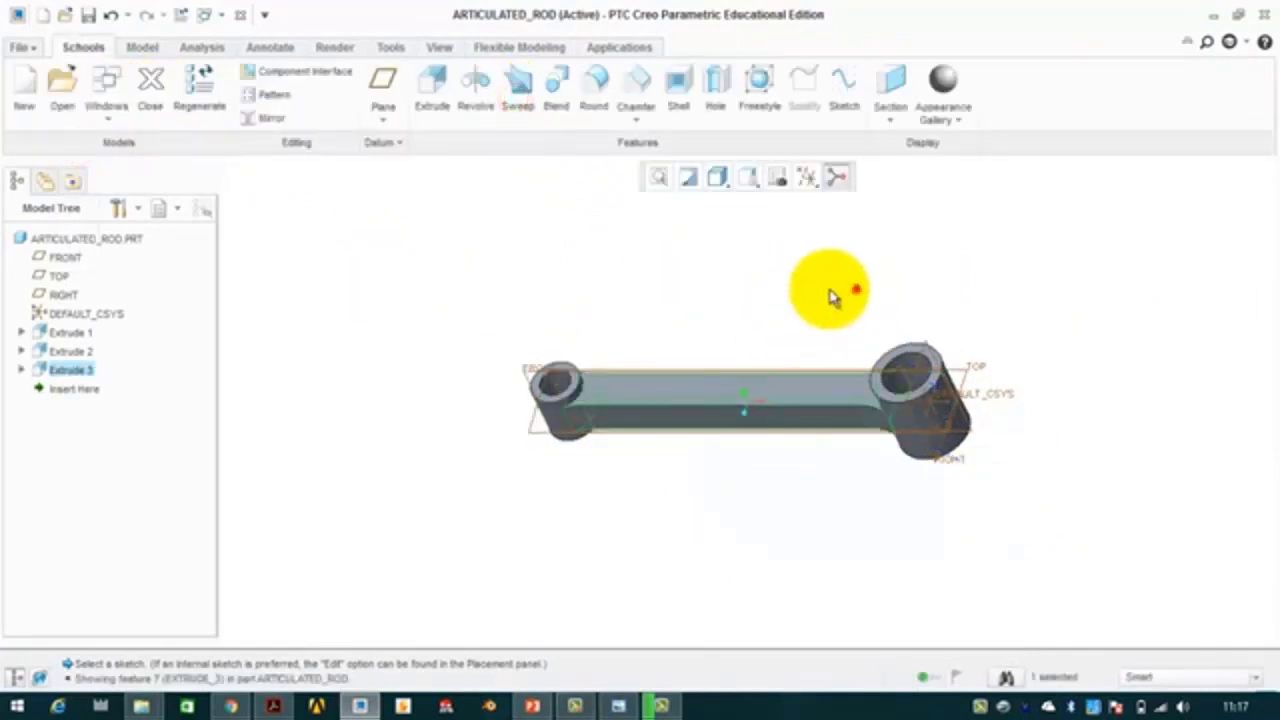
Check the slot in the reference drawing and start a new extrude sketch on the shank's upper face
{"action": "middle_click_drag", "start_coordinate": [830, 297], "coordinate": [648, 458]}
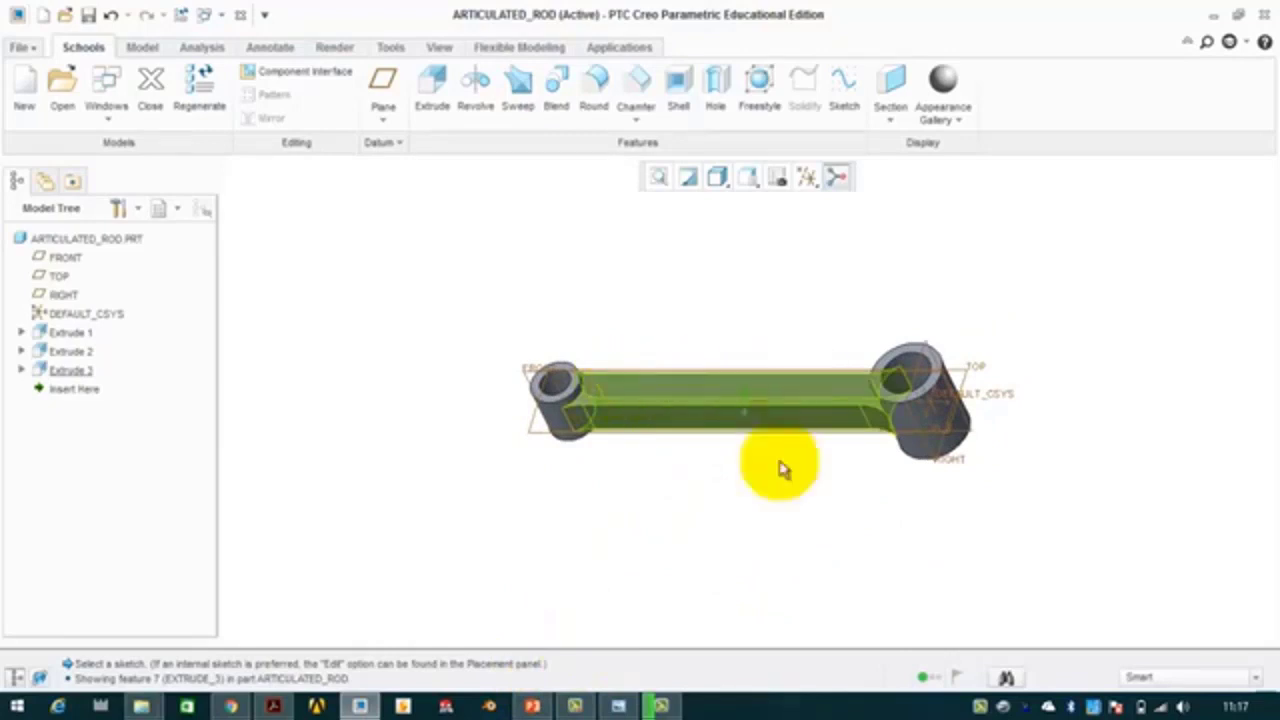
{"action": "left_click", "coordinate": [618, 706]}
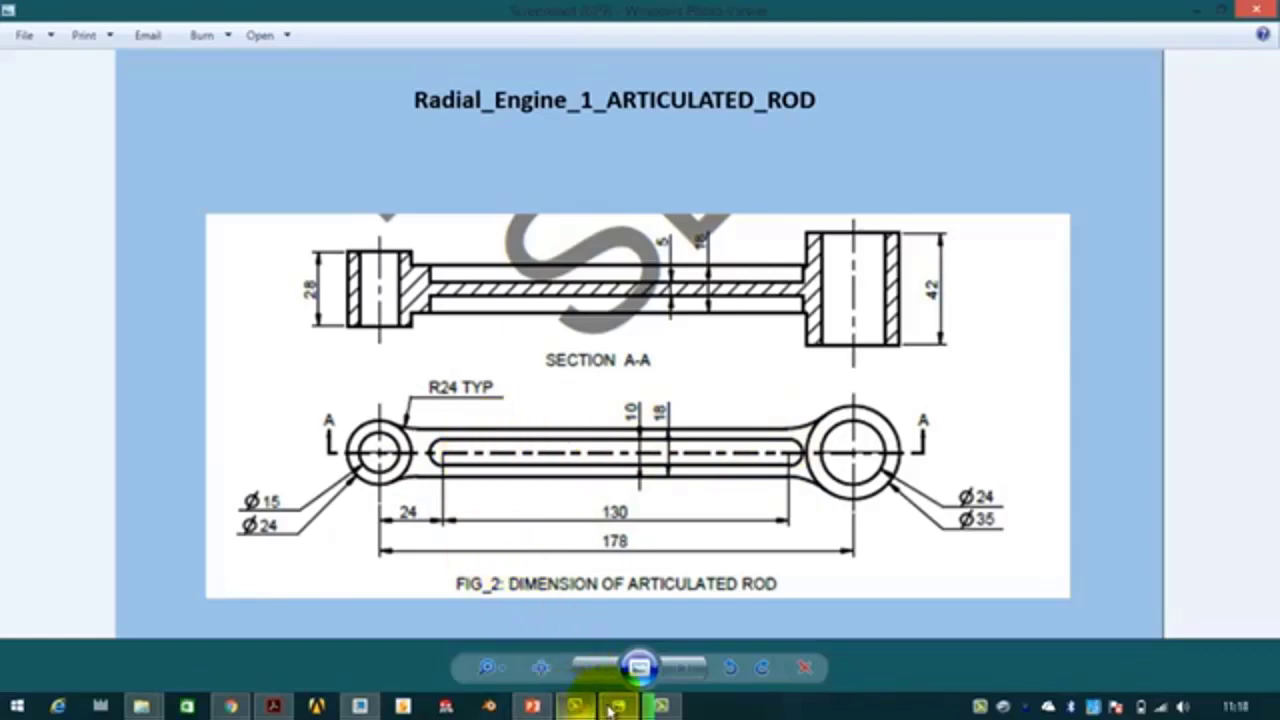
{"action": "left_click", "coordinate": [360, 706]}
{"action": "left_click", "coordinate": [433, 80]}
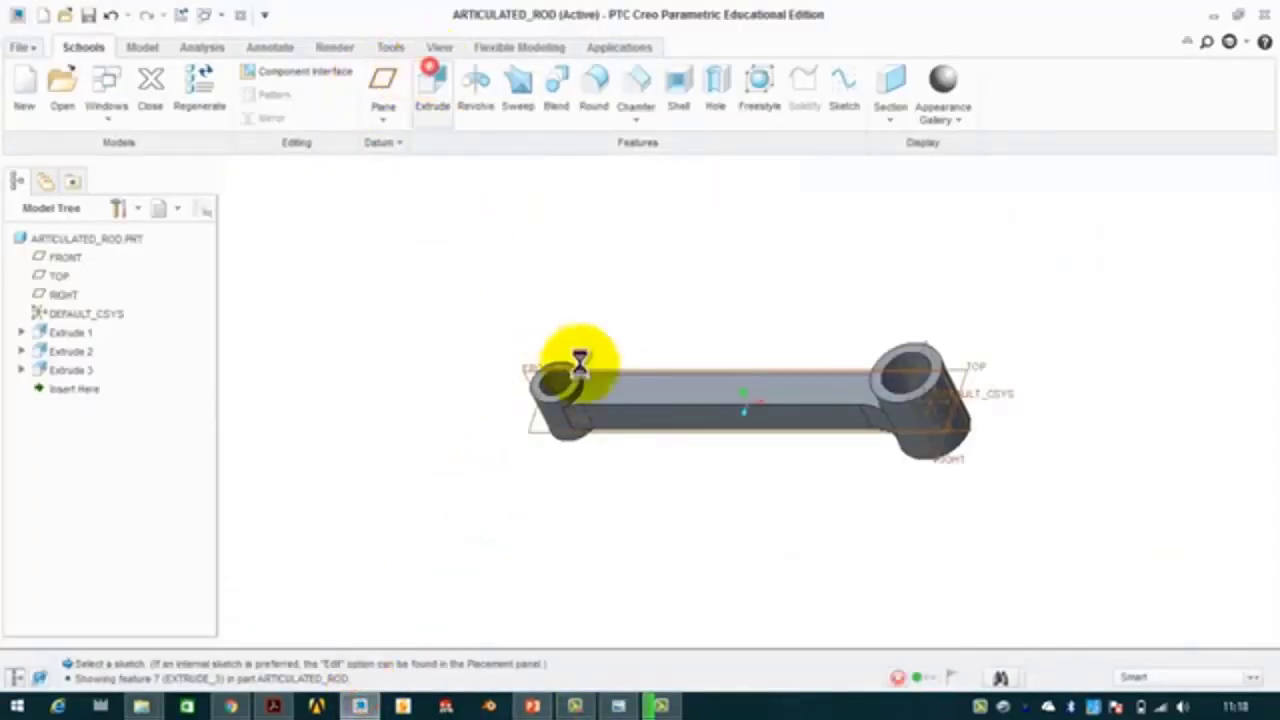
{"action": "left_click", "coordinate": [651, 388]}
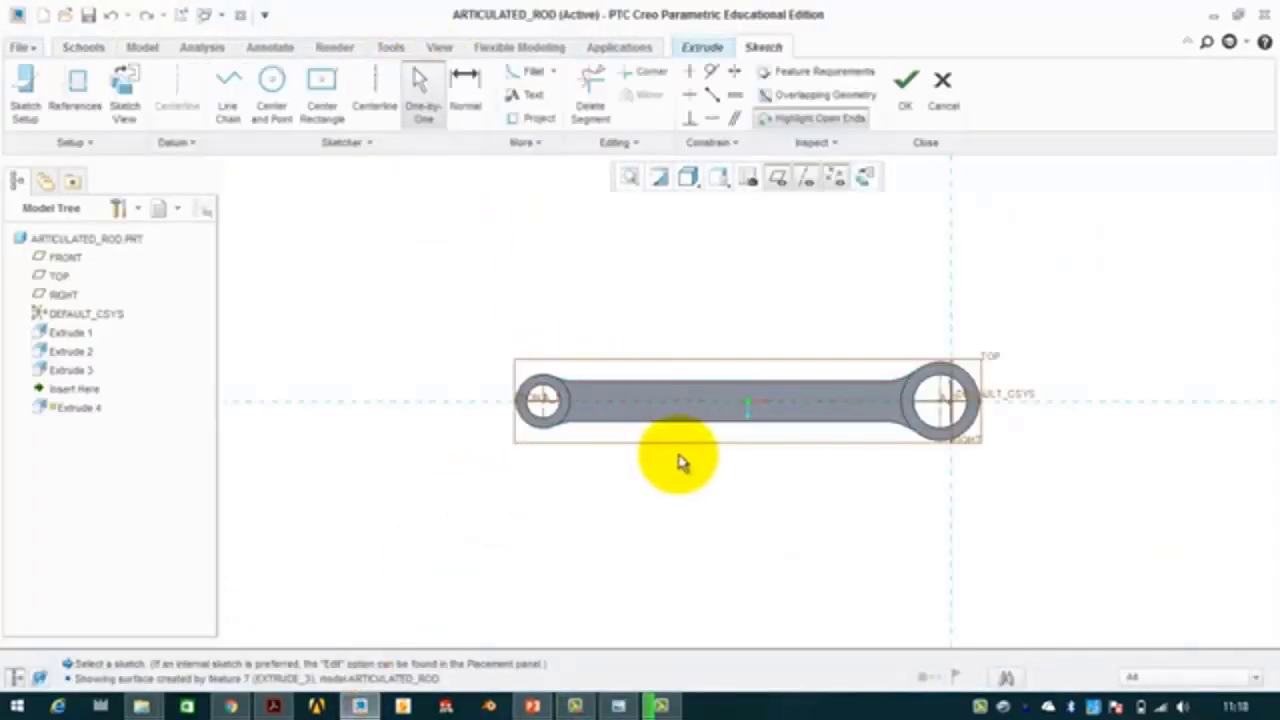
Add the outer circles of both ends and the shank's two long edges as sketch references
{"action": "left_click", "coordinate": [66, 103]}
{"action": "left_click", "coordinate": [381, 318]}
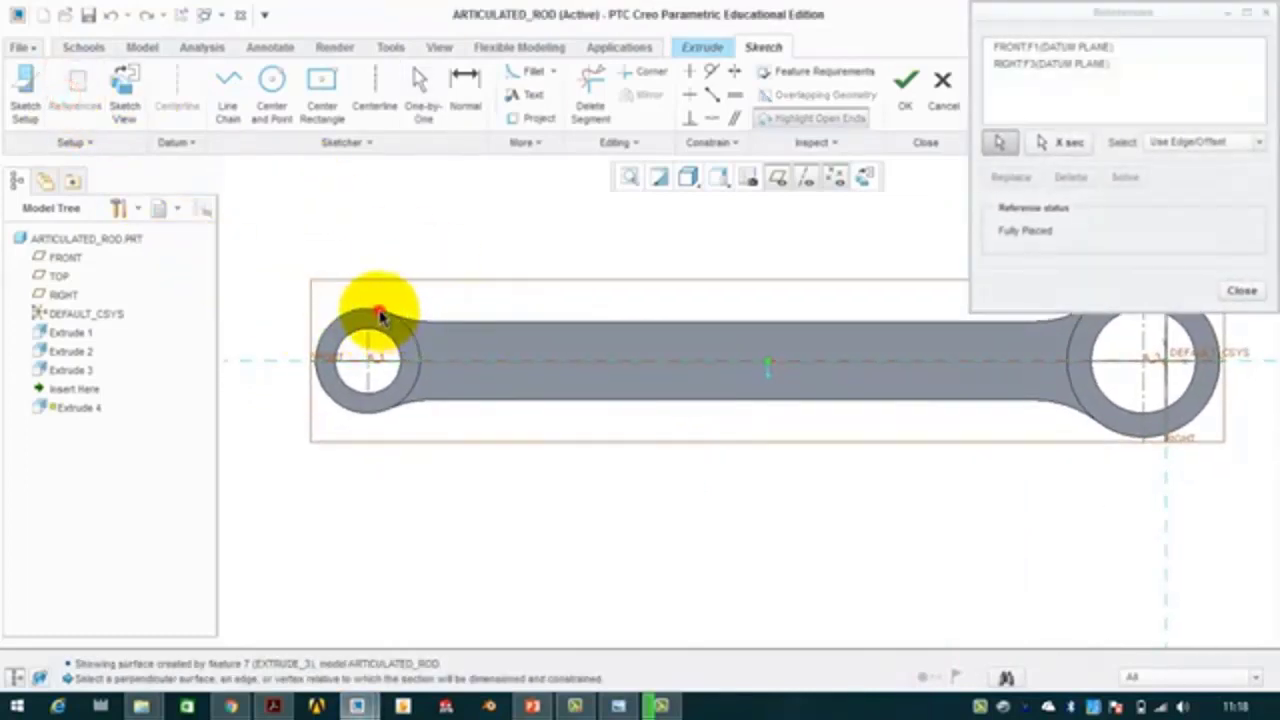
{"action": "left_click", "coordinate": [591, 332]}
{"action": "left_click", "coordinate": [611, 402]}
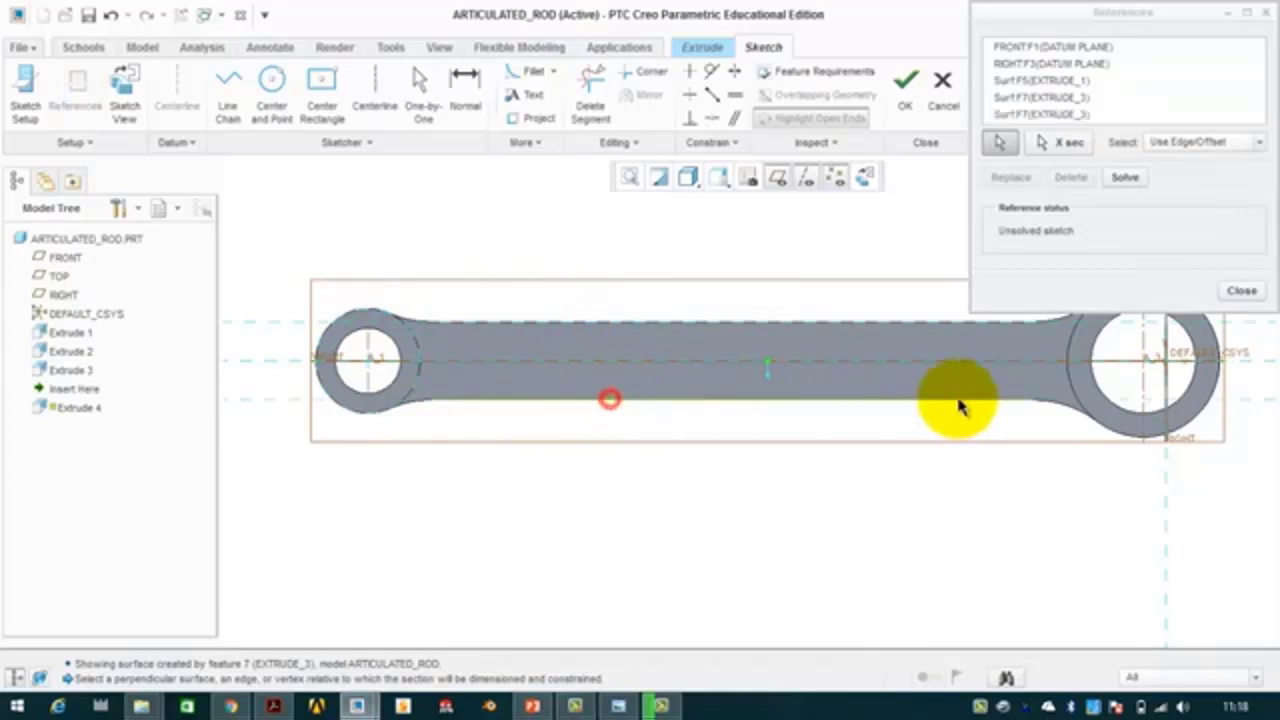
{"action": "left_click", "coordinate": [1068, 352]}
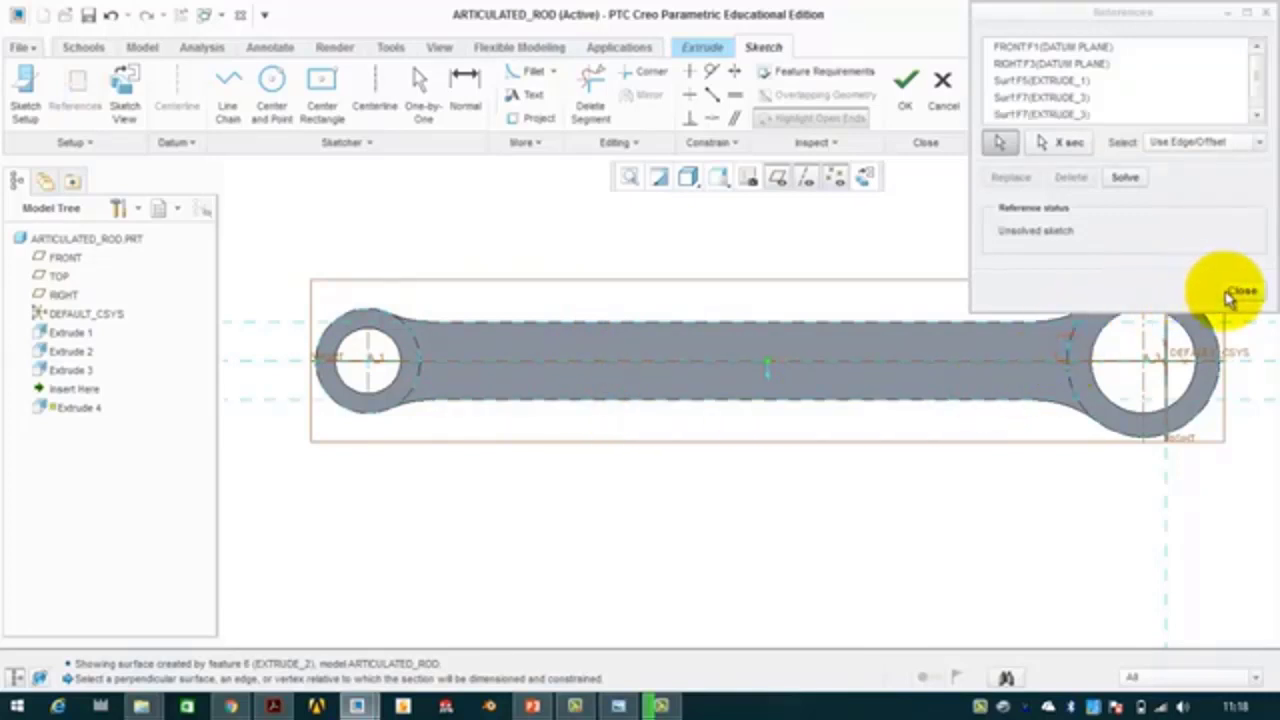
{"action": "left_click", "coordinate": [1238, 290]}
Sketch two equal circles of diameter 10 on the shank's horizontal axis, one near each end, for the slot
{"action": "left_click", "coordinate": [636, 705]}
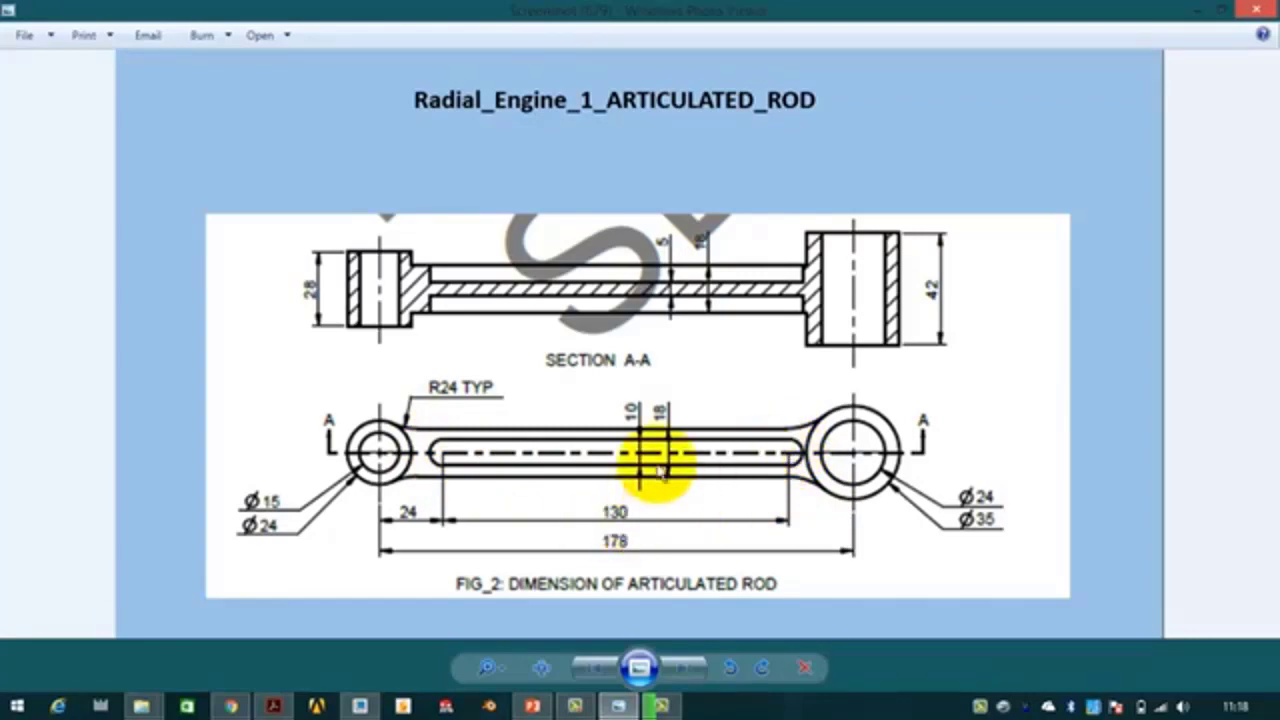
{"action": "left_click", "coordinate": [1203, 9]}
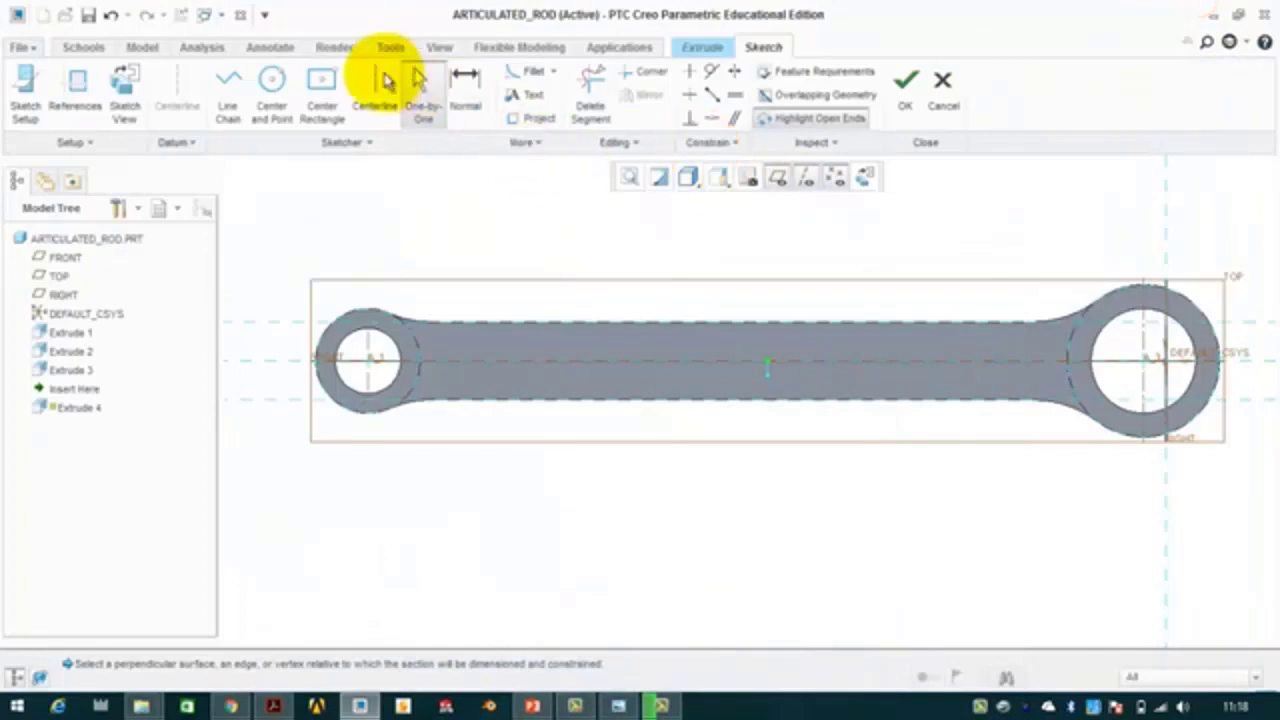
{"action": "left_click", "coordinate": [275, 82]}
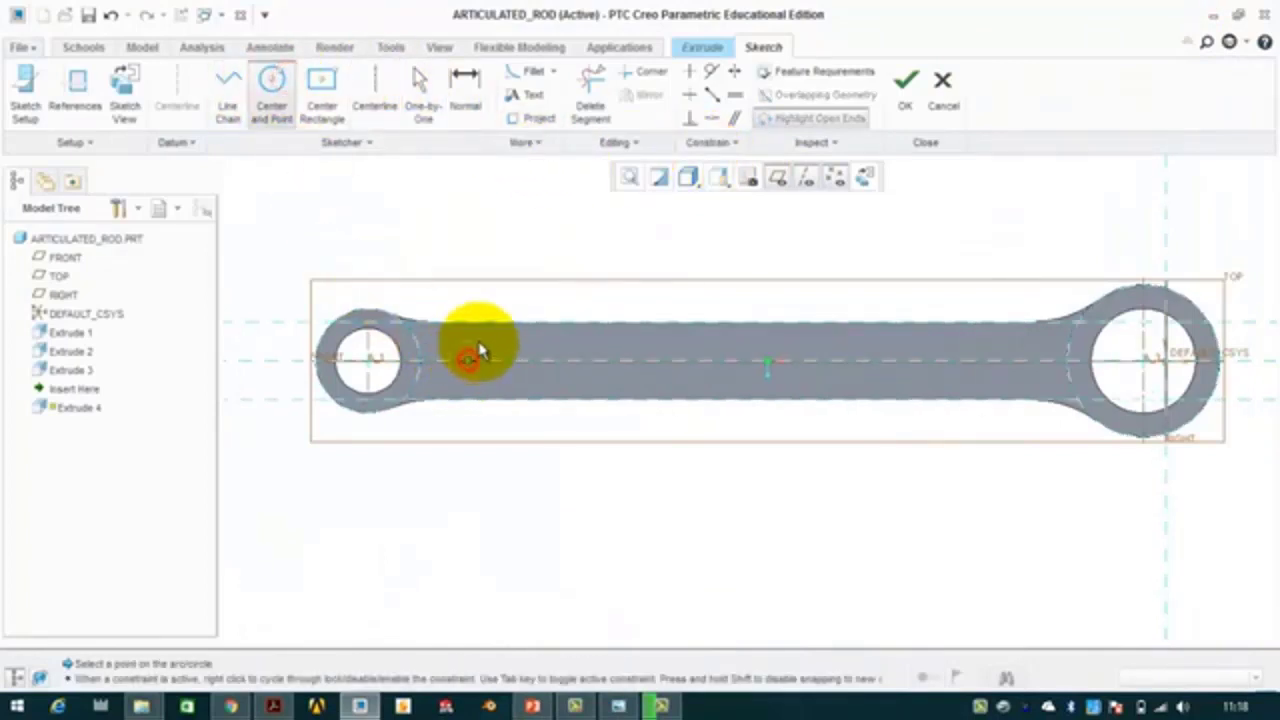
{"action": "left_click", "coordinate": [481, 349]}
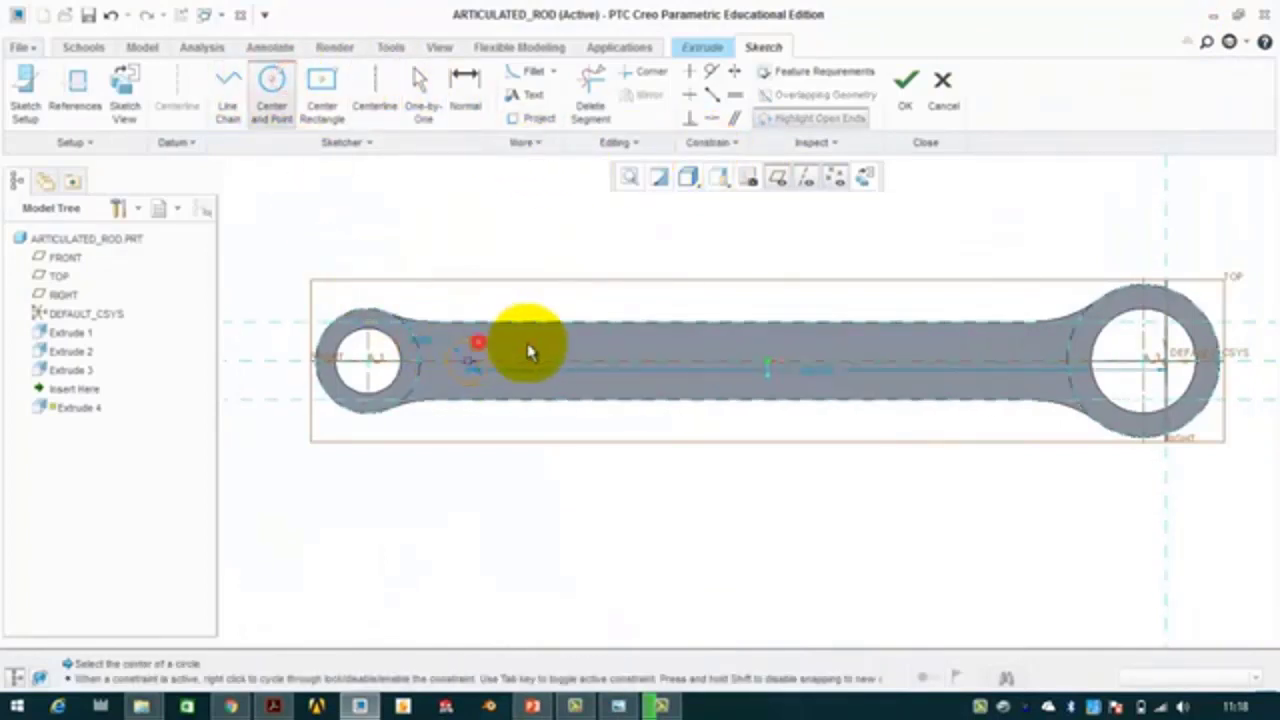
{"action": "left_click", "coordinate": [988, 351]}
{"action": "middle_click", "coordinate": [944, 255]}
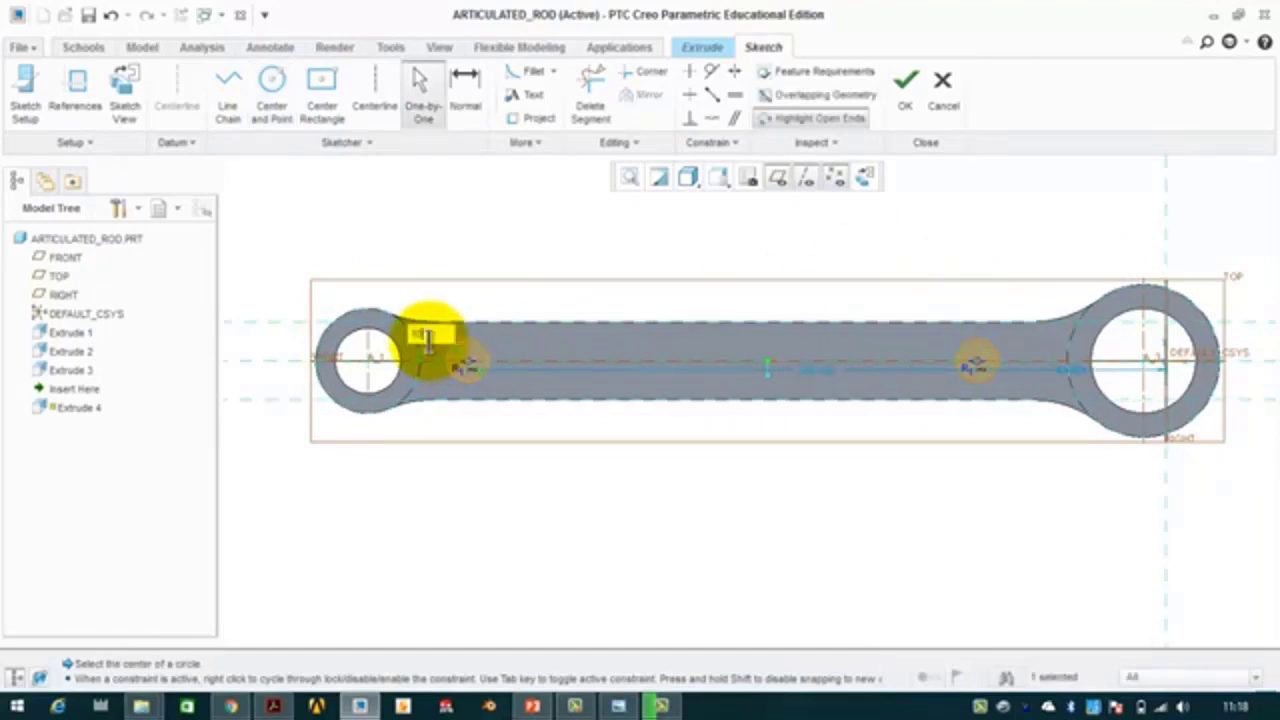
{"action": "left_click", "coordinate": [514, 233]}
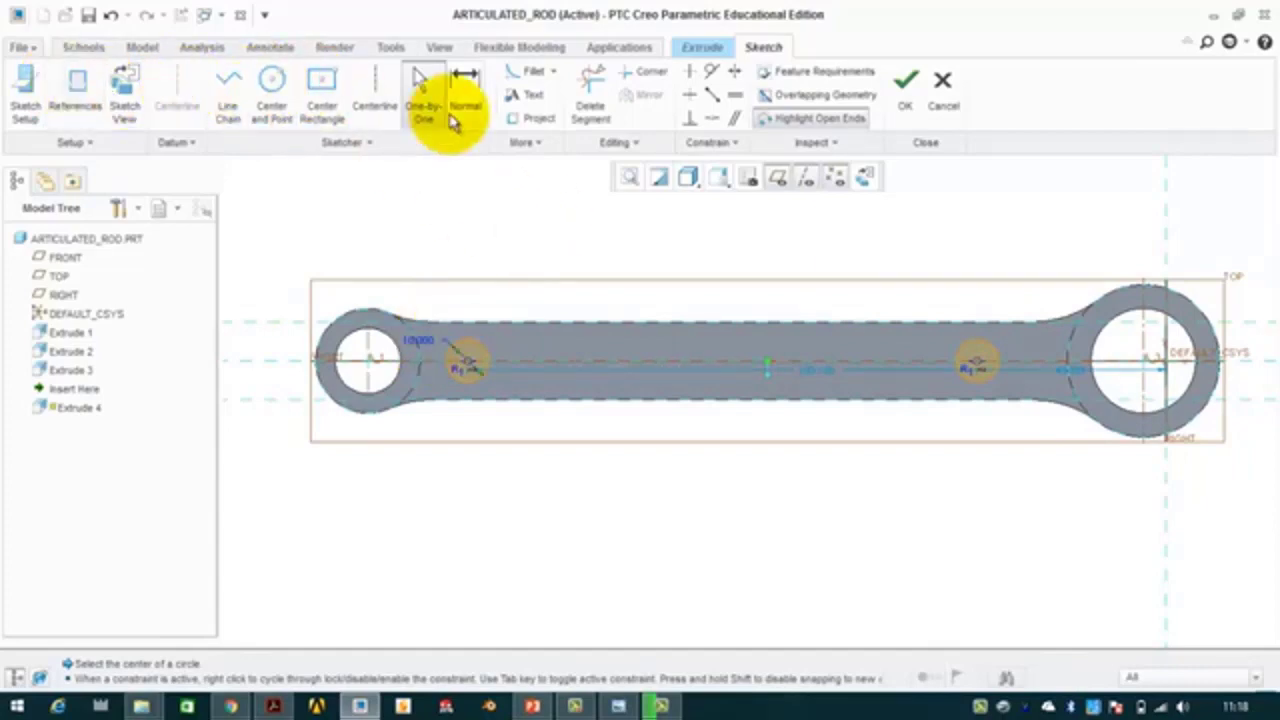
Dimension the horizontal distance between the two circle centres and set it to 130
{"action": "left_click", "coordinate": [465, 85]}
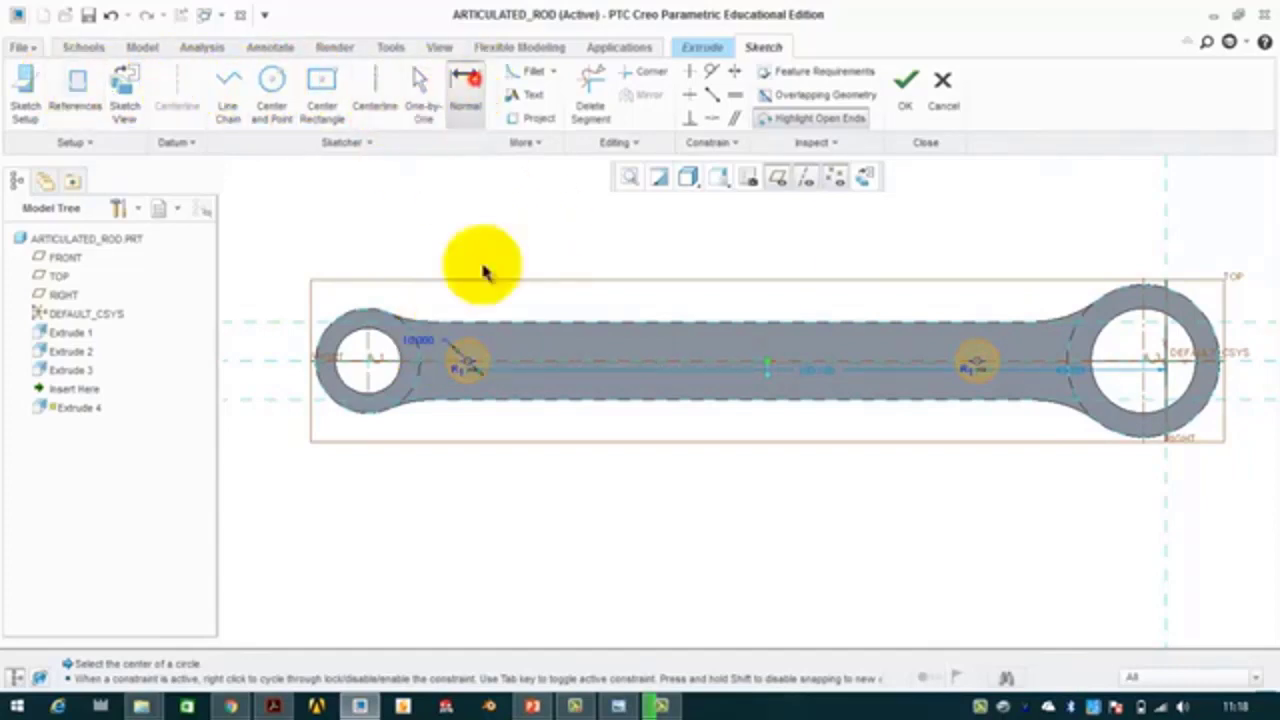
{"action": "left_click", "coordinate": [467, 360]}
{"action": "left_click", "coordinate": [978, 367]}
{"action": "middle_click", "coordinate": [743, 491]}
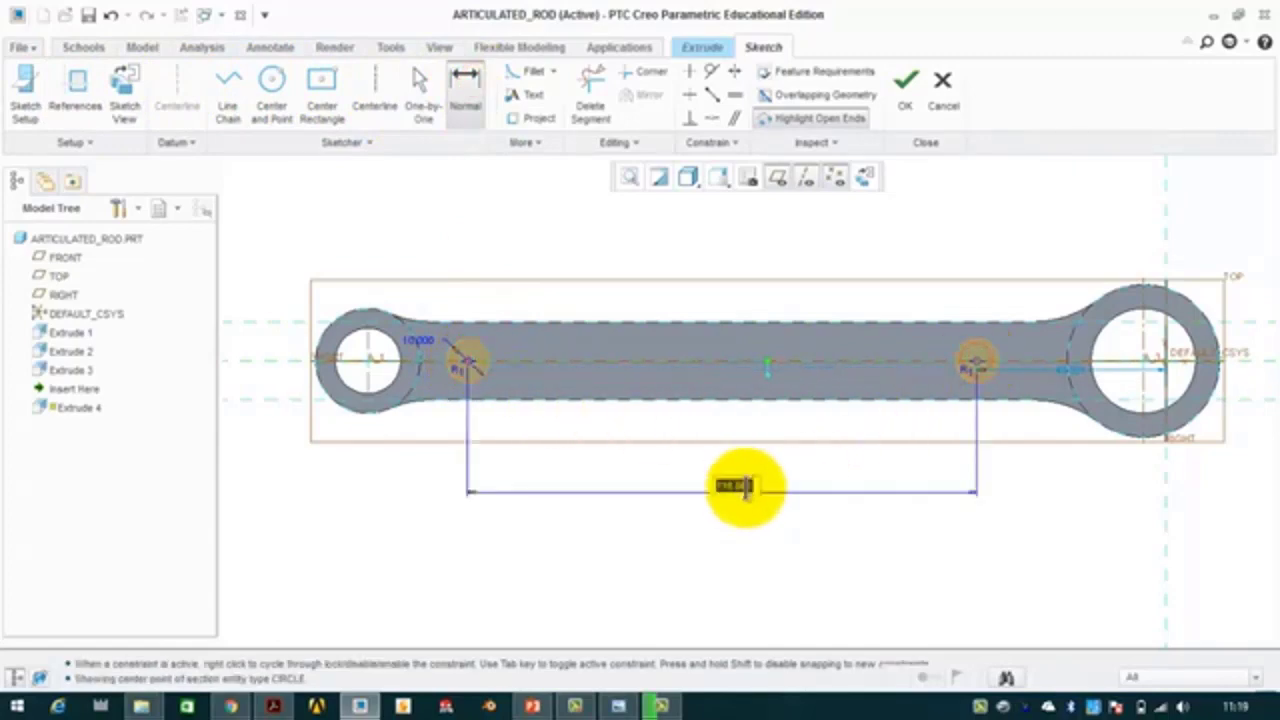
{"action": "left_click", "coordinate": [620, 706]}
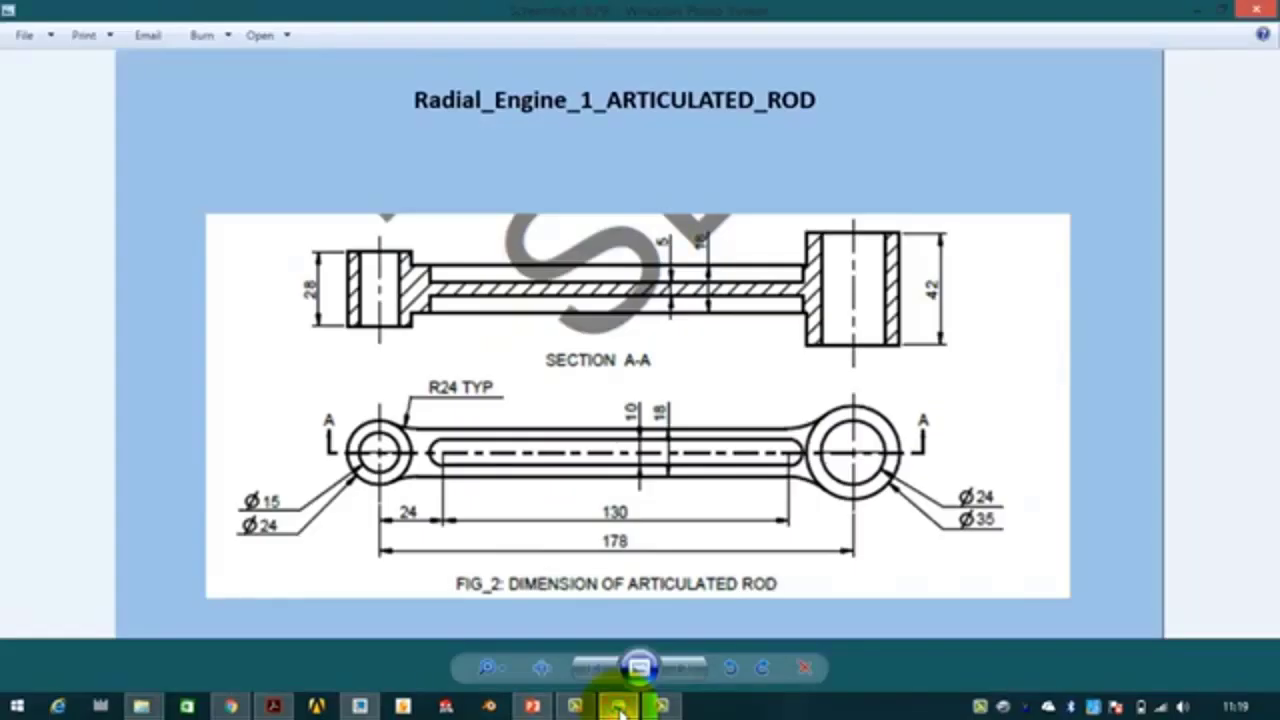
{"action": "left_click", "coordinate": [620, 706]}
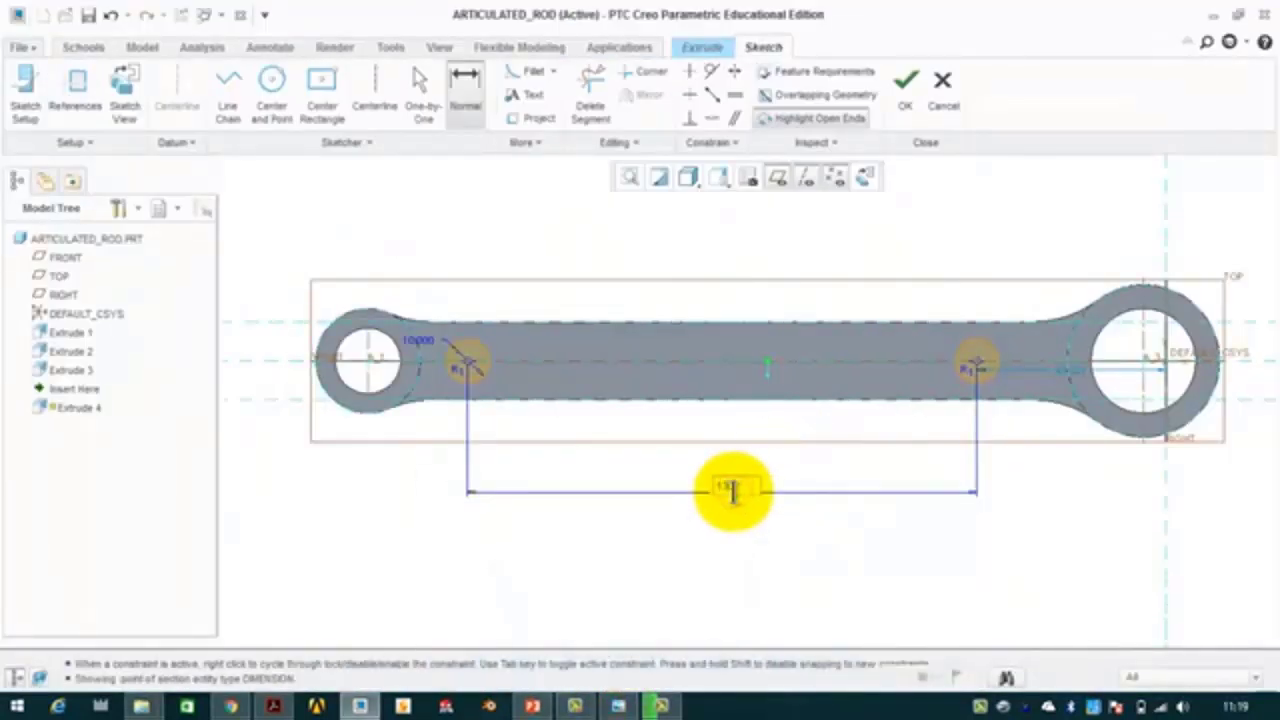
{"action": "left_click", "coordinate": [736, 214]}
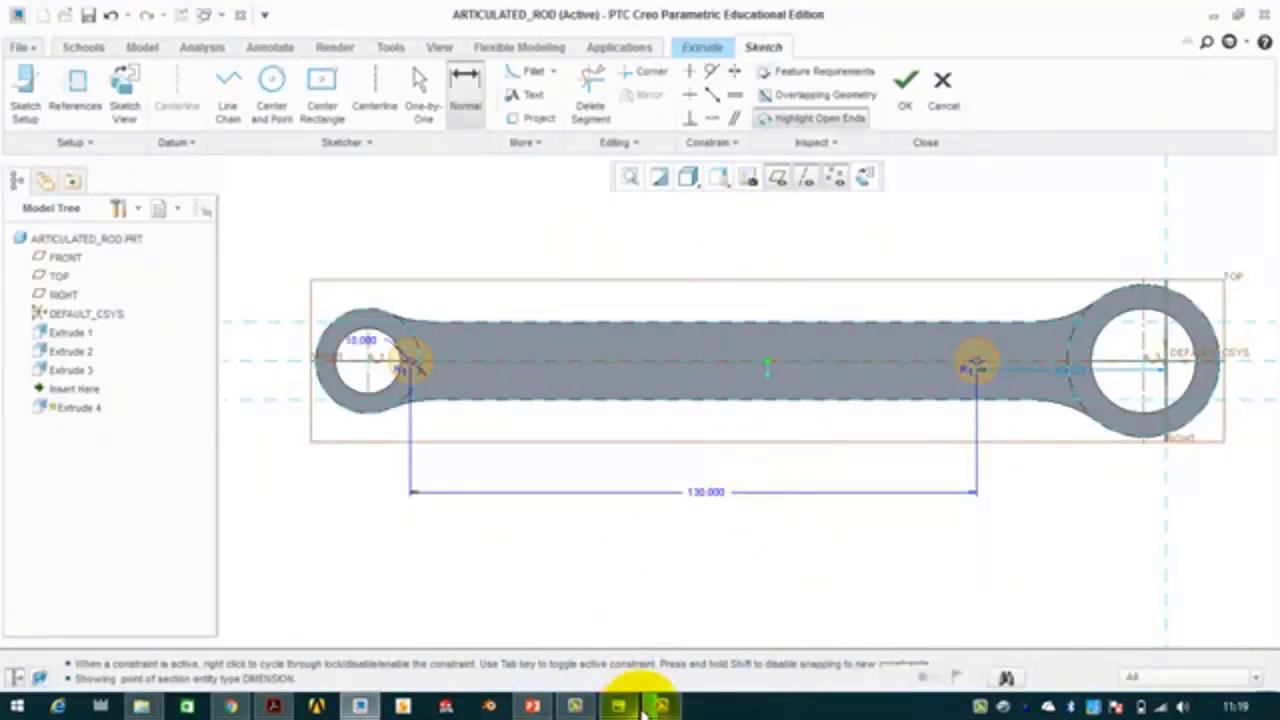
Check the slot position in the reference drawing and dimension the slot circle 24 horizontally from the small end's centre
{"action": "left_click", "coordinate": [620, 706]}
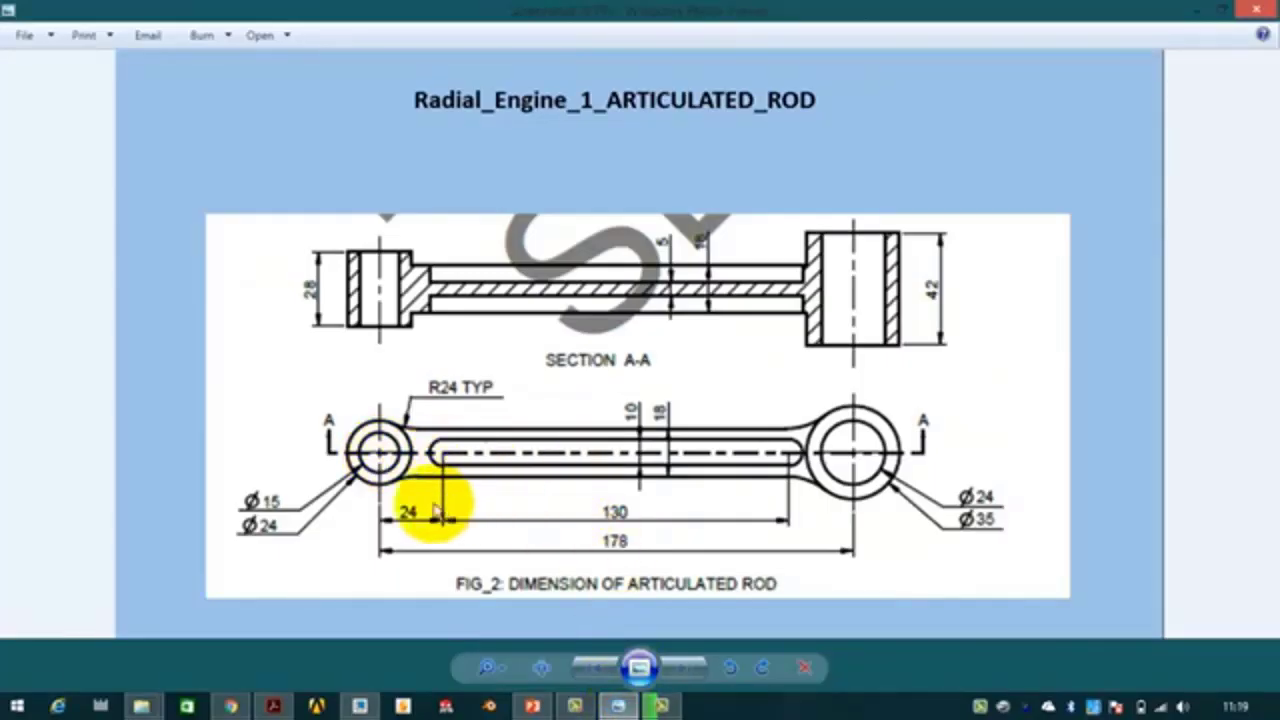
{"action": "left_click", "coordinate": [1197, 10]}
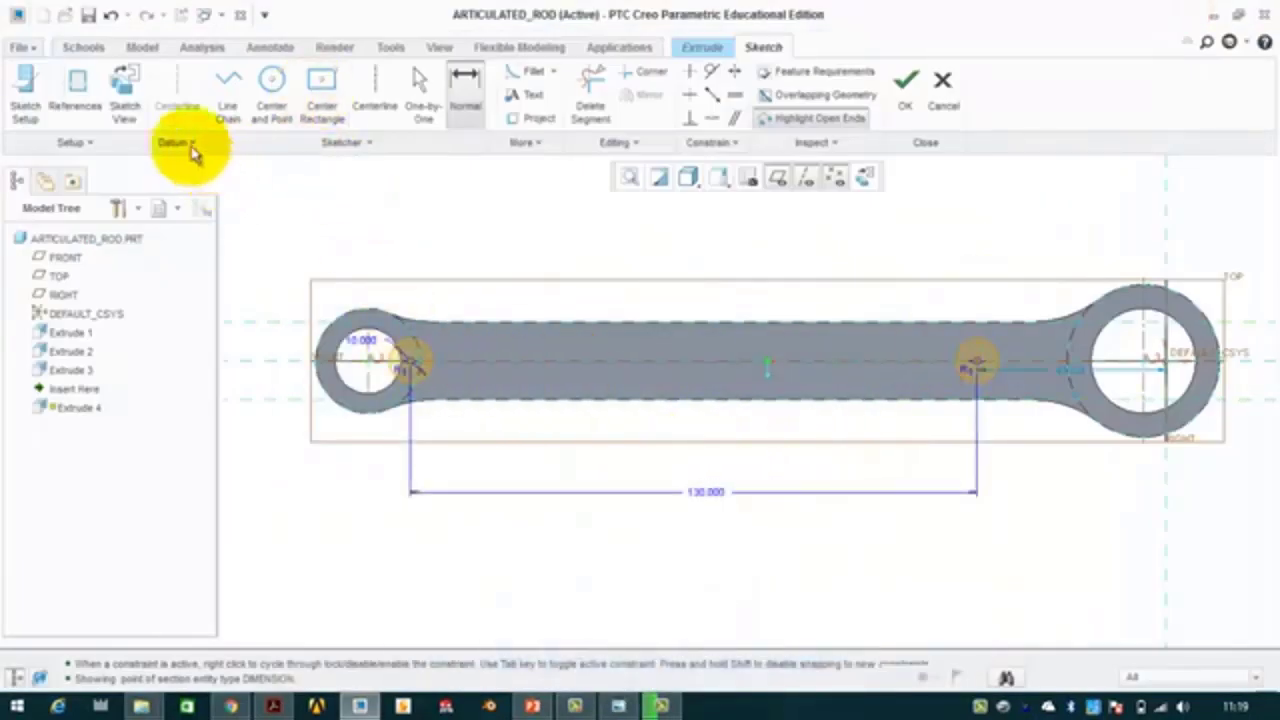
{"action": "left_click", "coordinate": [476, 90]}
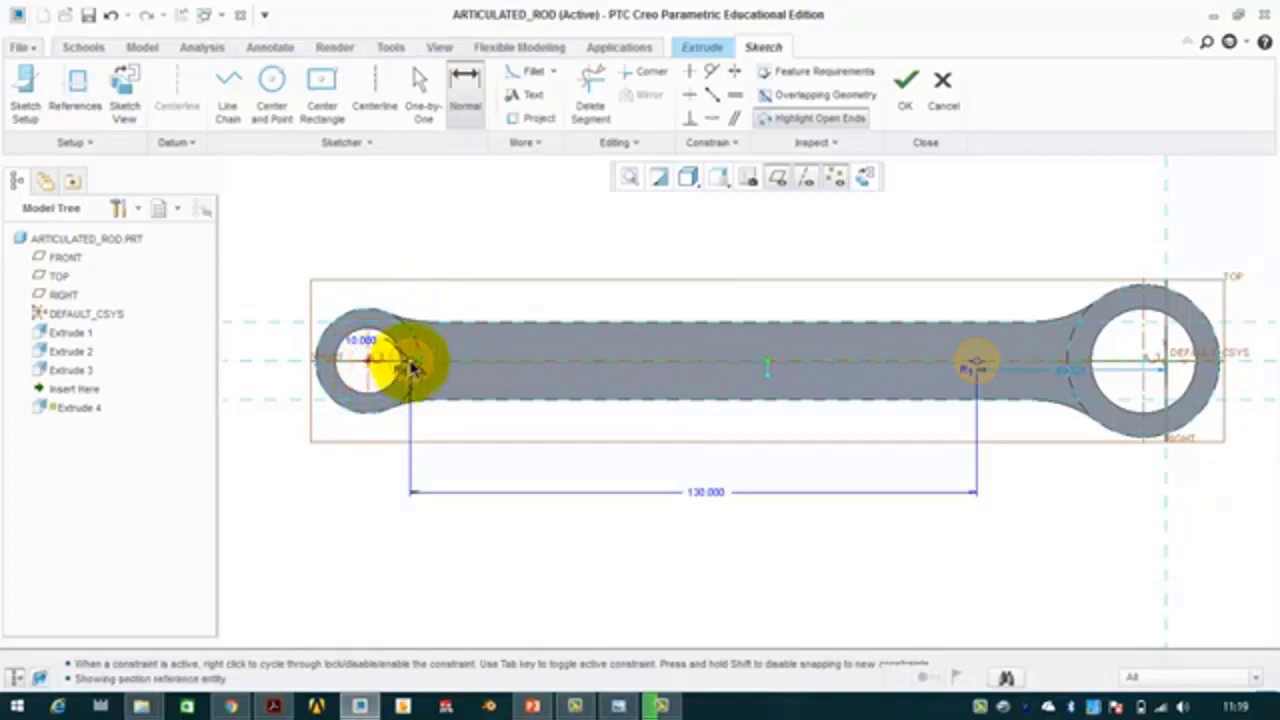
{"action": "left_click", "coordinate": [411, 364]}
{"action": "key", "text": "Return"}
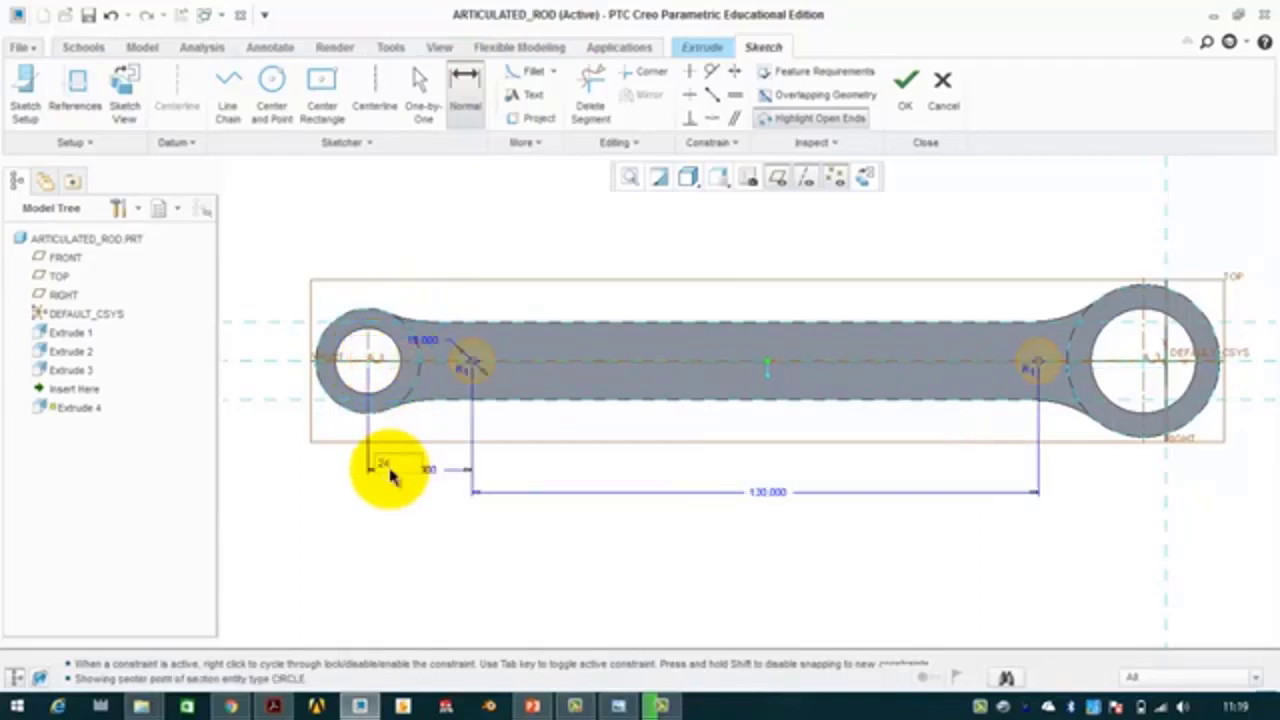
{"action": "middle_click", "coordinate": [580, 244]}
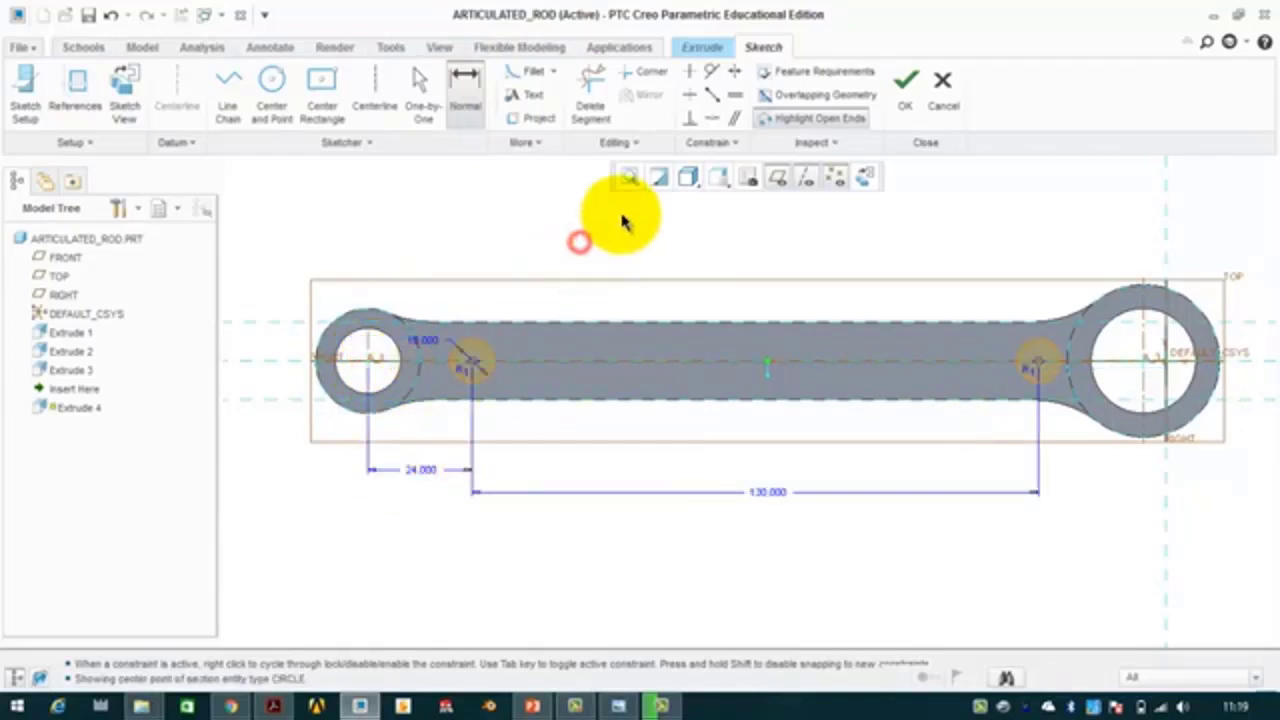
Connect the two slot circles with horizontal lines along their upper and lower sides
{"action": "left_click", "coordinate": [248, 100]}
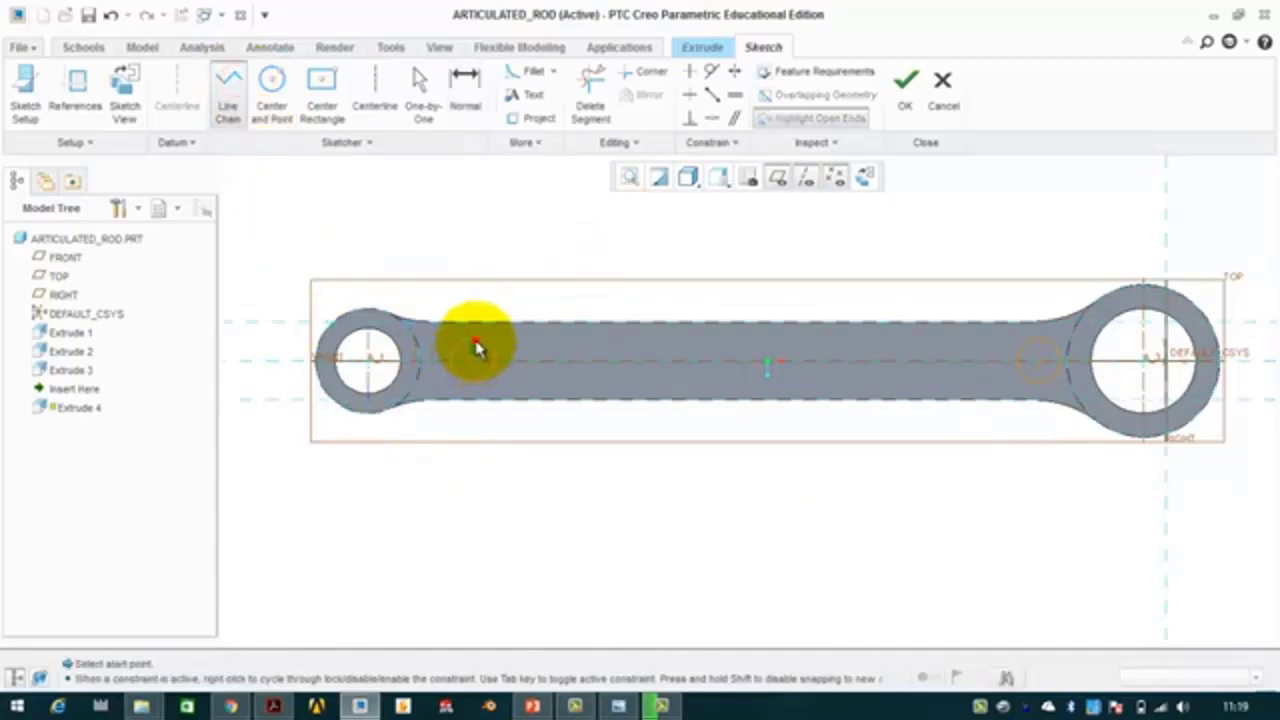
{"action": "left_click", "coordinate": [474, 343]}
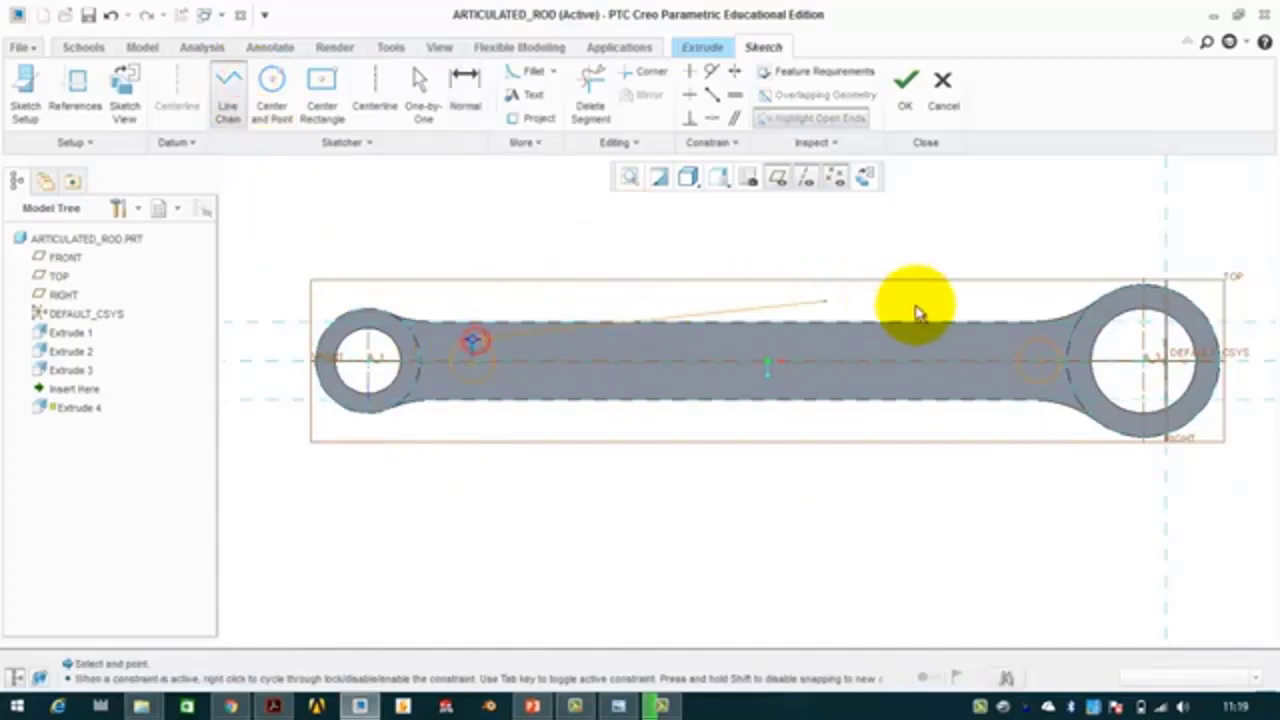
{"action": "left_click", "coordinate": [1042, 352]}
{"action": "middle_click", "coordinate": [971, 274]}
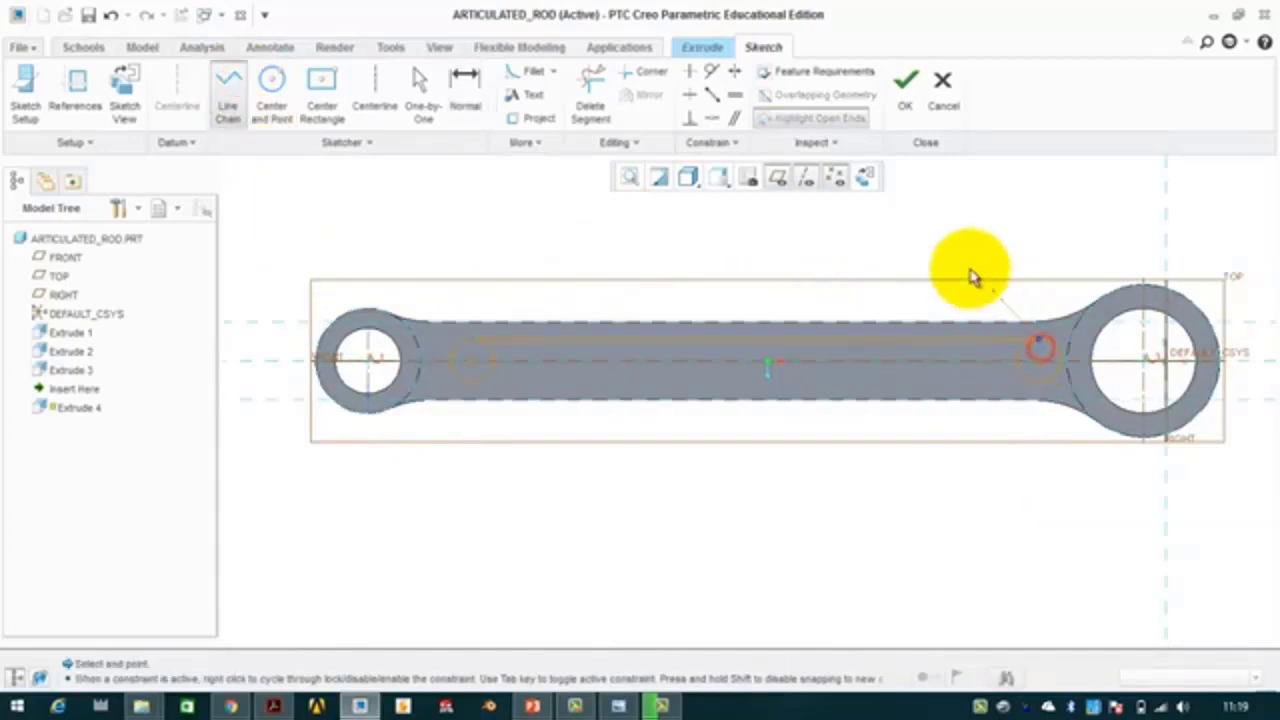
{"action": "left_click", "coordinate": [472, 379]}
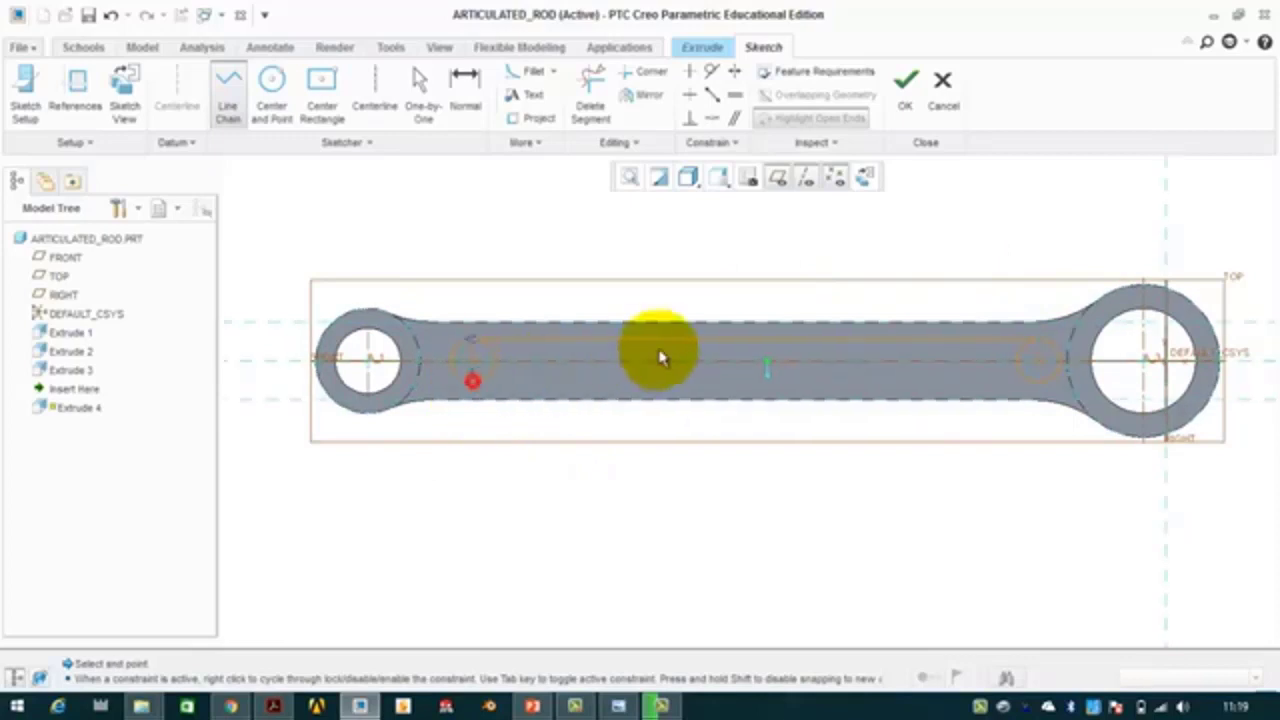
{"action": "left_click", "coordinate": [1040, 381]}
{"action": "middle_click", "coordinate": [1020, 254]}
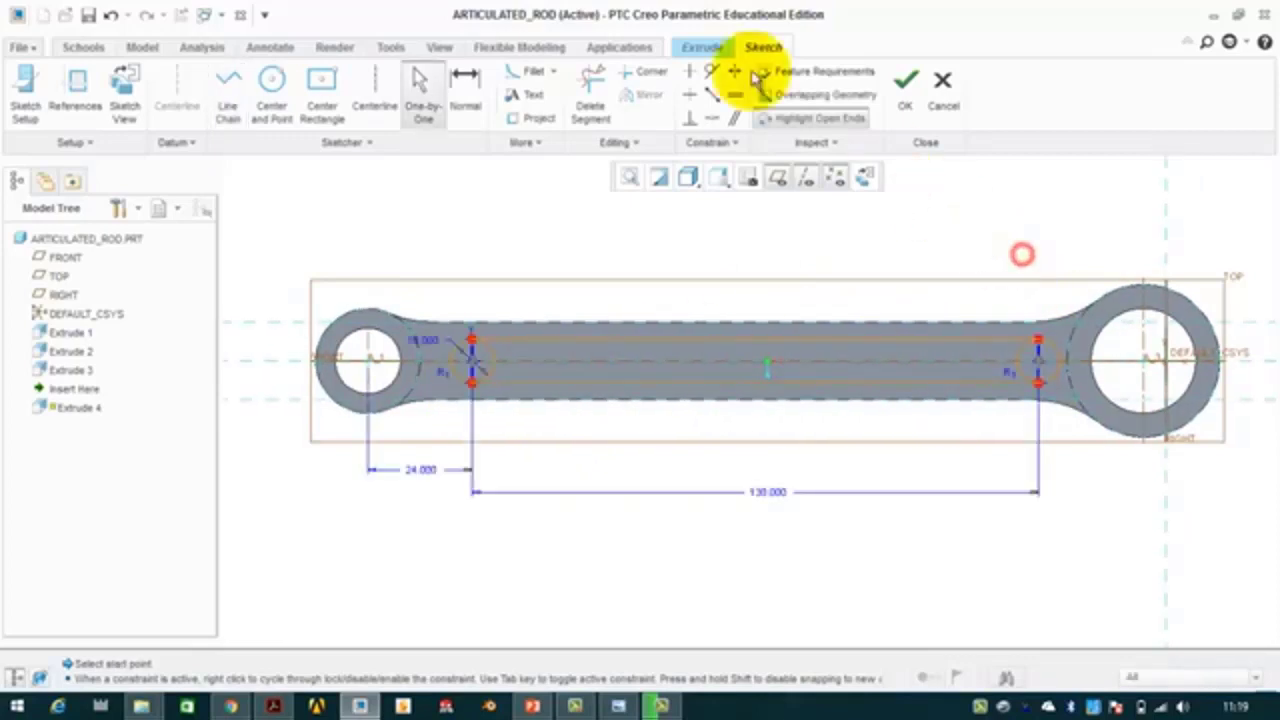
Trim the inner arcs of both circles to leave the slot outline and finish the sketch
{"action": "left_click", "coordinate": [587, 95]}
{"action": "left_click", "coordinate": [489, 377]}
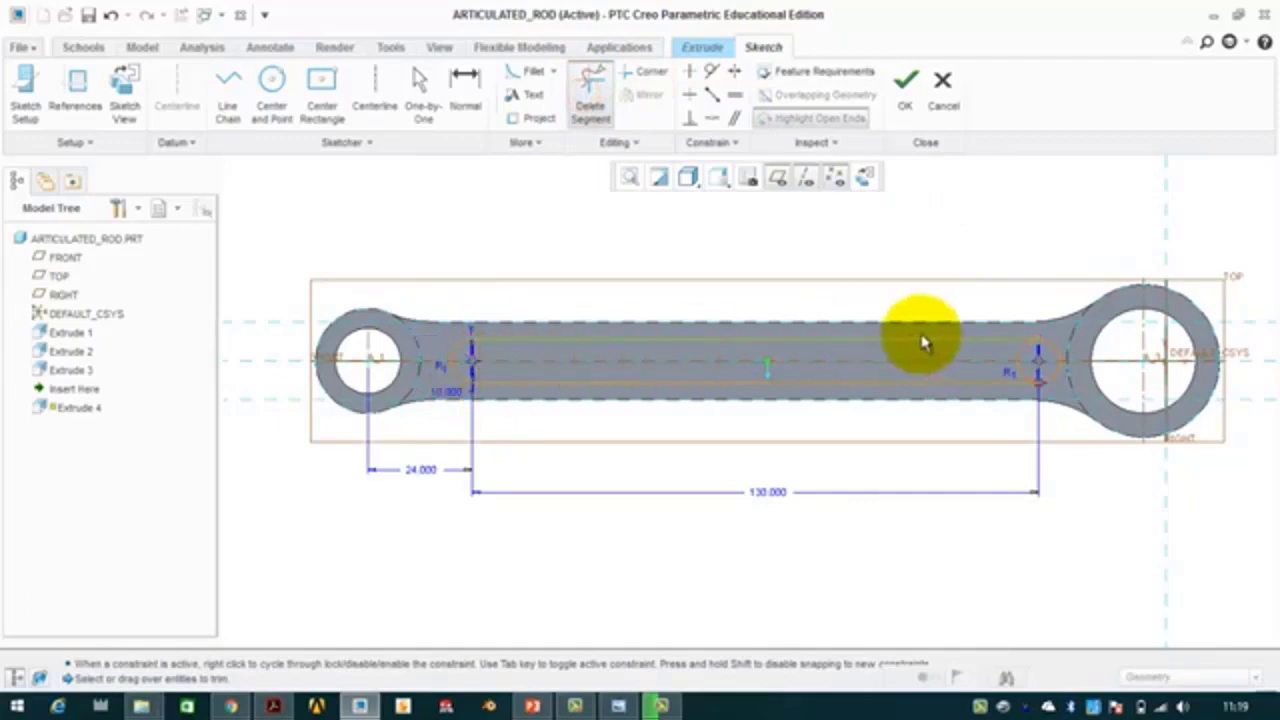
{"action": "left_click", "coordinate": [1022, 376]}
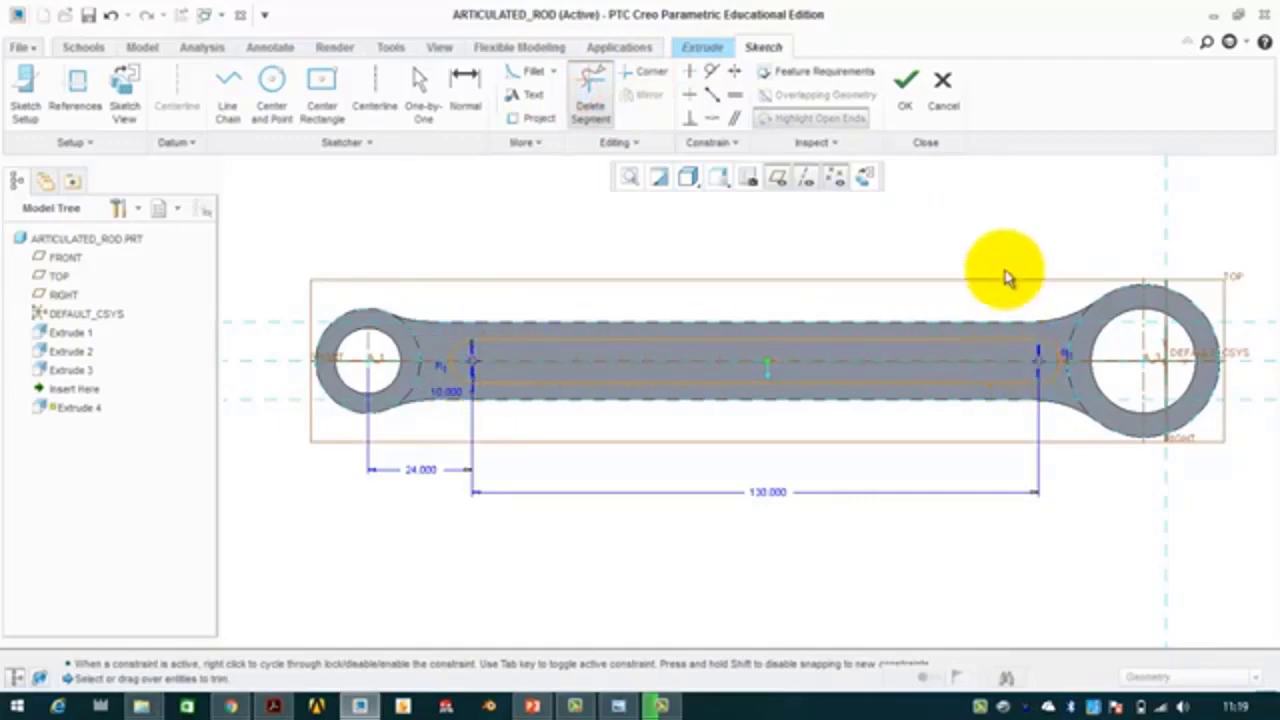
{"action": "middle_click", "coordinate": [991, 271]}
{"action": "left_click", "coordinate": [905, 85]}
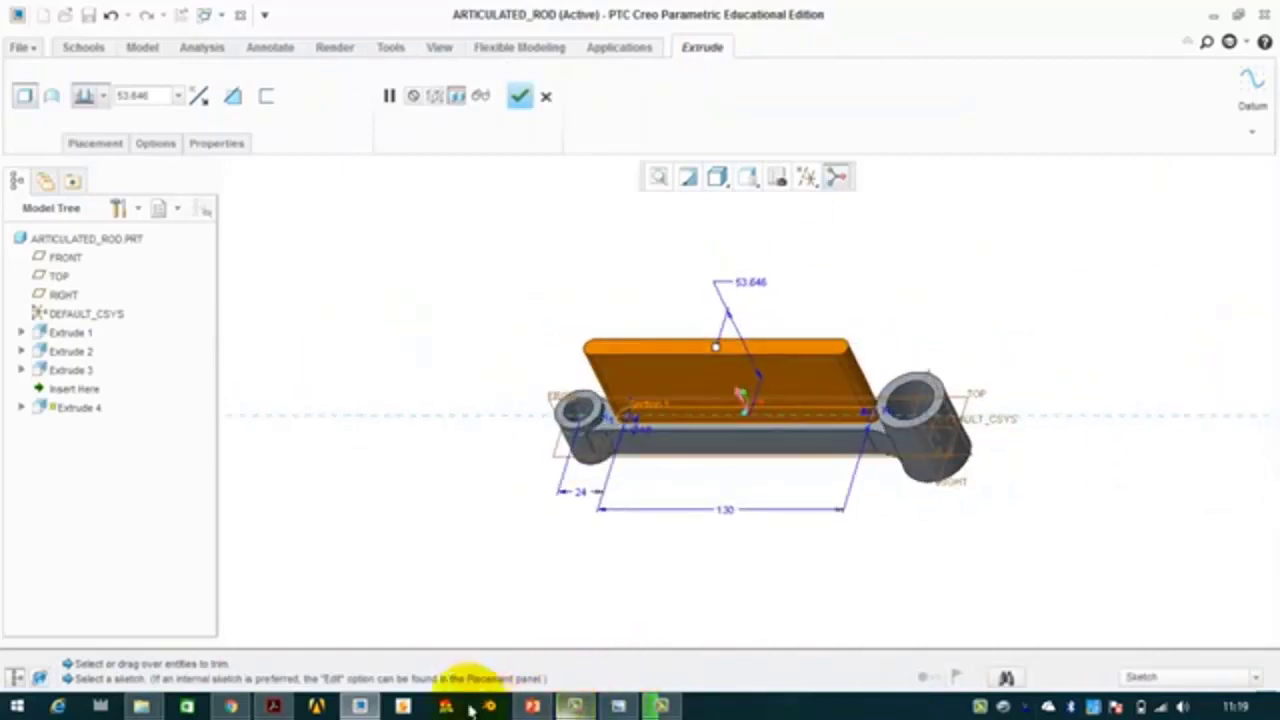
Check the web thickness in the reference drawing and cut the slot 6.5 deep into the shank by removing material
{"action": "left_click", "coordinate": [359, 706]}
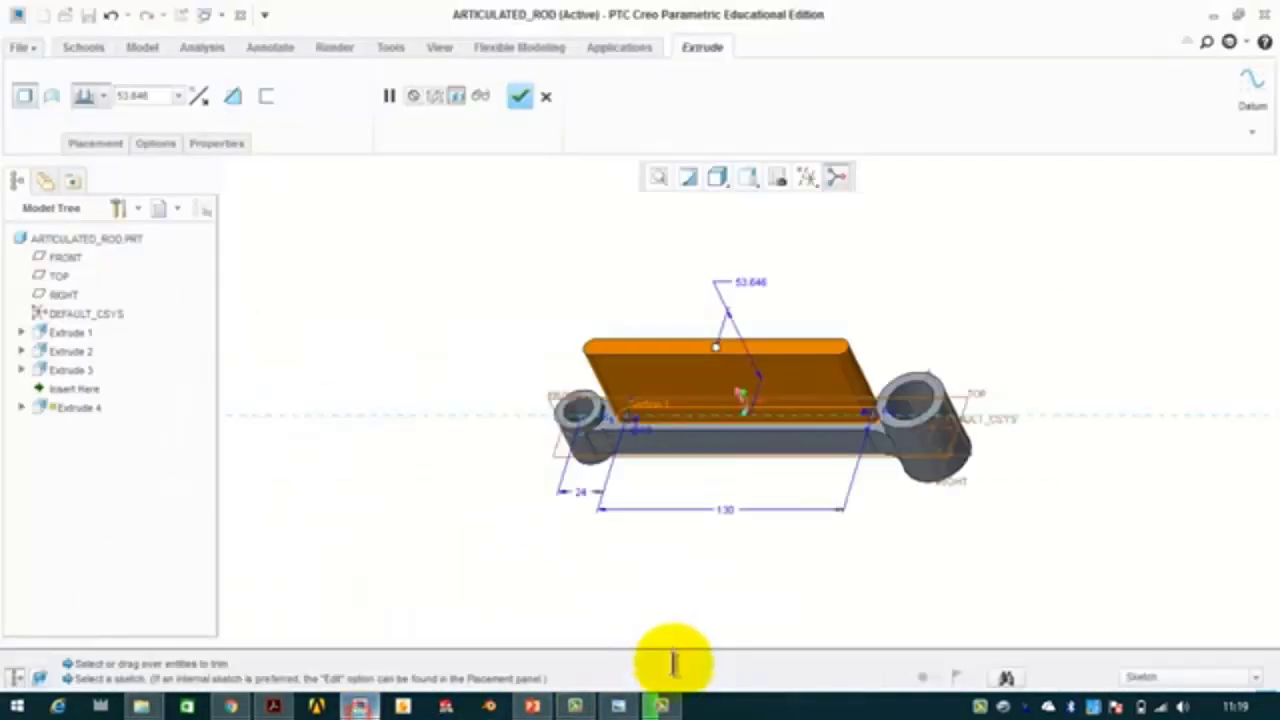
{"action": "left_click", "coordinate": [616, 704]}
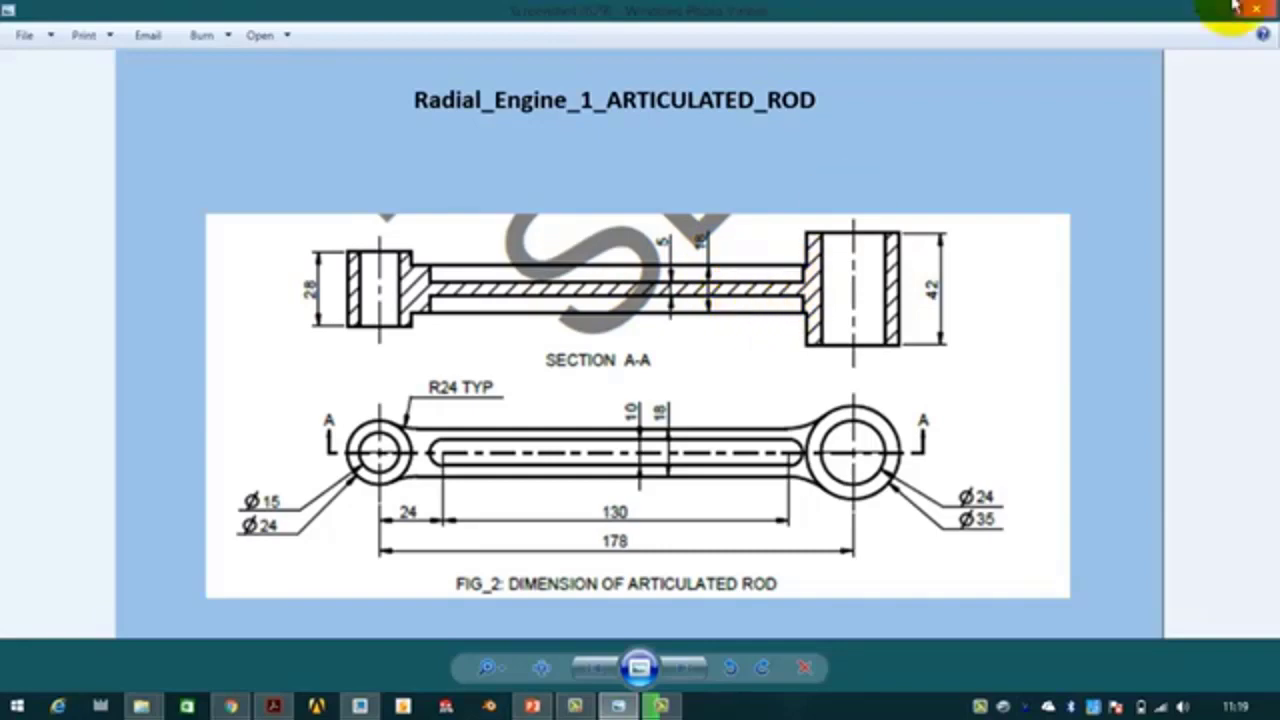
{"action": "left_click", "coordinate": [1190, 10]}
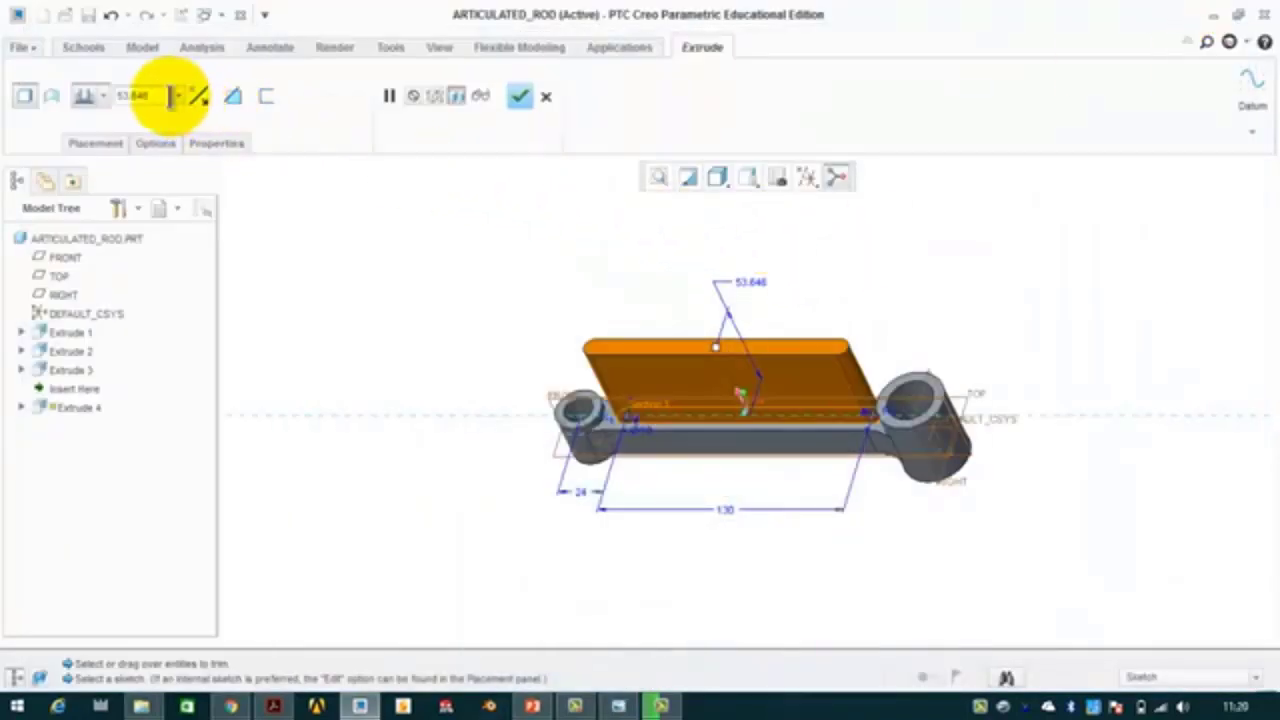
{"action": "key", "text": "Return"}
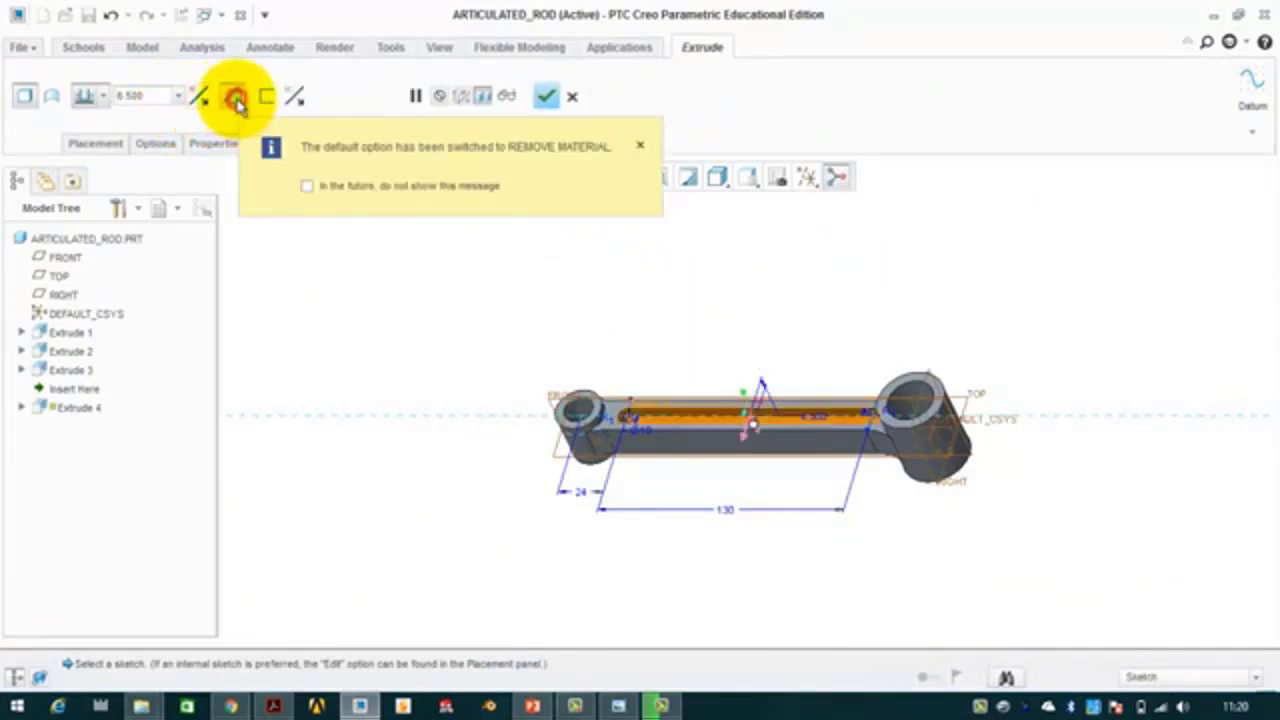
{"action": "left_click", "coordinate": [546, 95]}
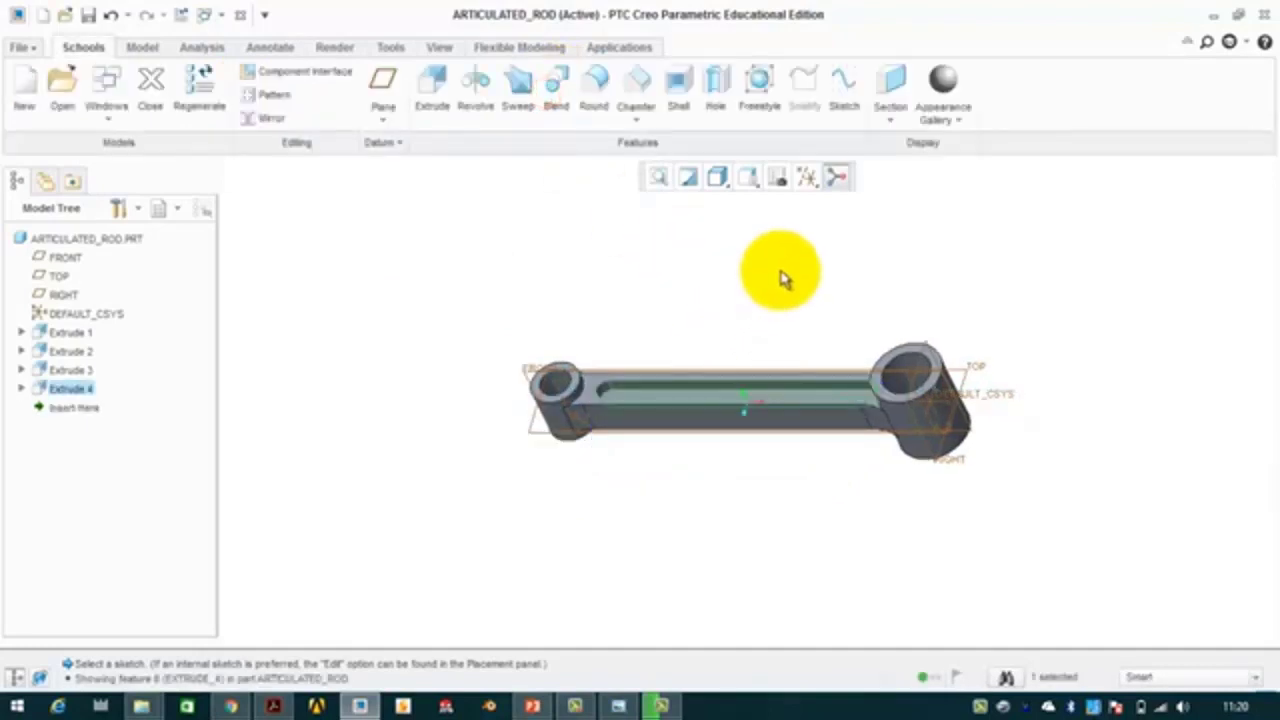
Mirror the slot cut about the TOP datum plane onto the shank's opposite face and inspect the rod
{"action": "middle_click_drag", "start_coordinate": [621, 397], "coordinate": [743, 423]}
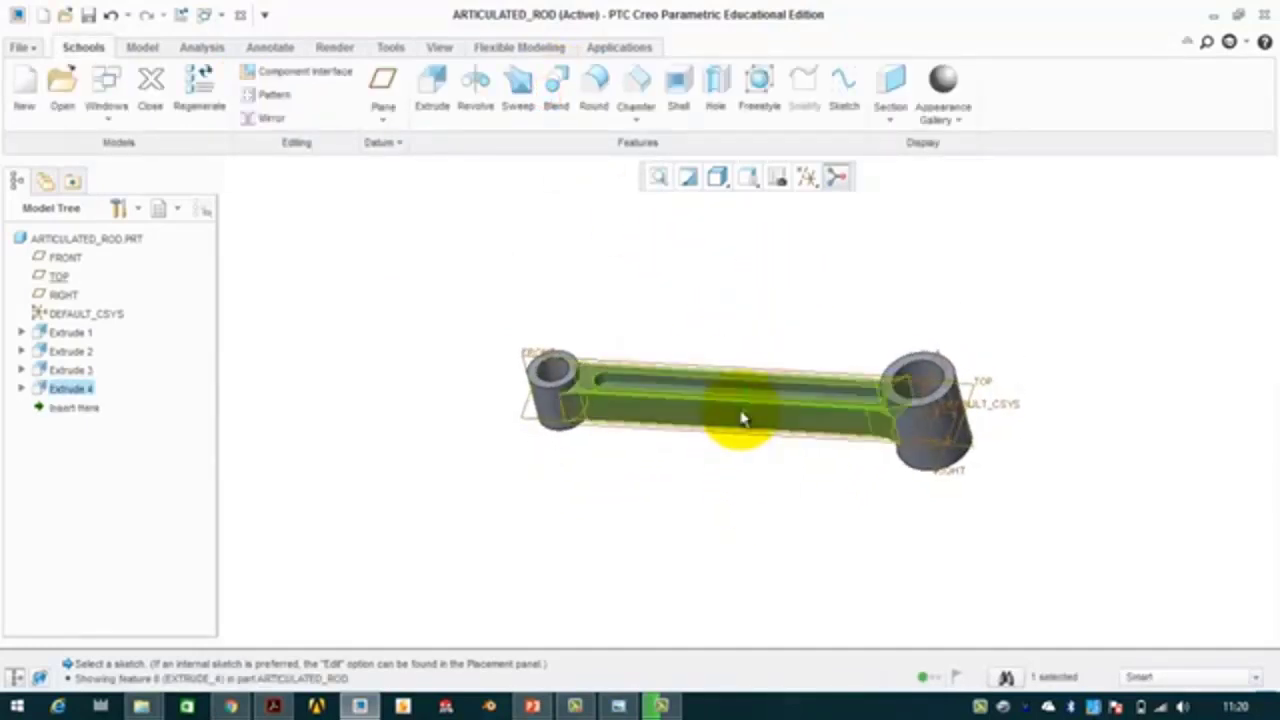
{"action": "left_click", "coordinate": [140, 48]}
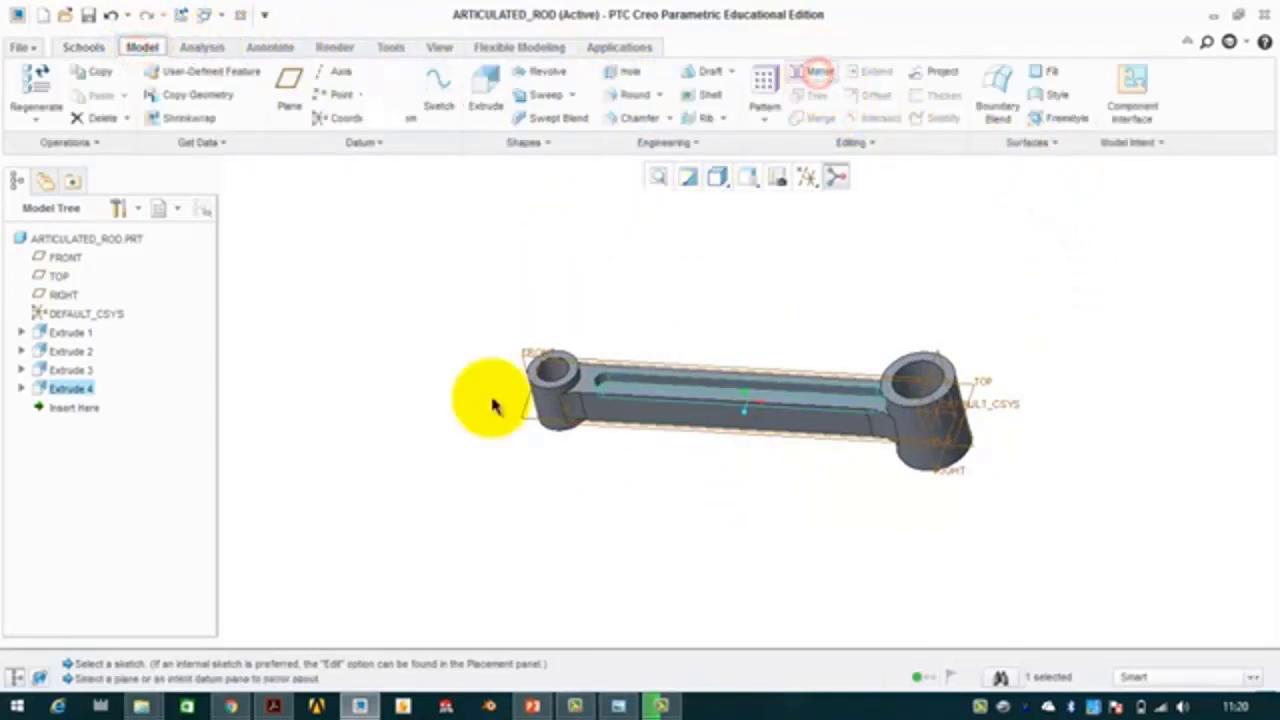
{"action": "left_click", "coordinate": [524, 420]}
{"action": "left_click", "coordinate": [329, 110]}
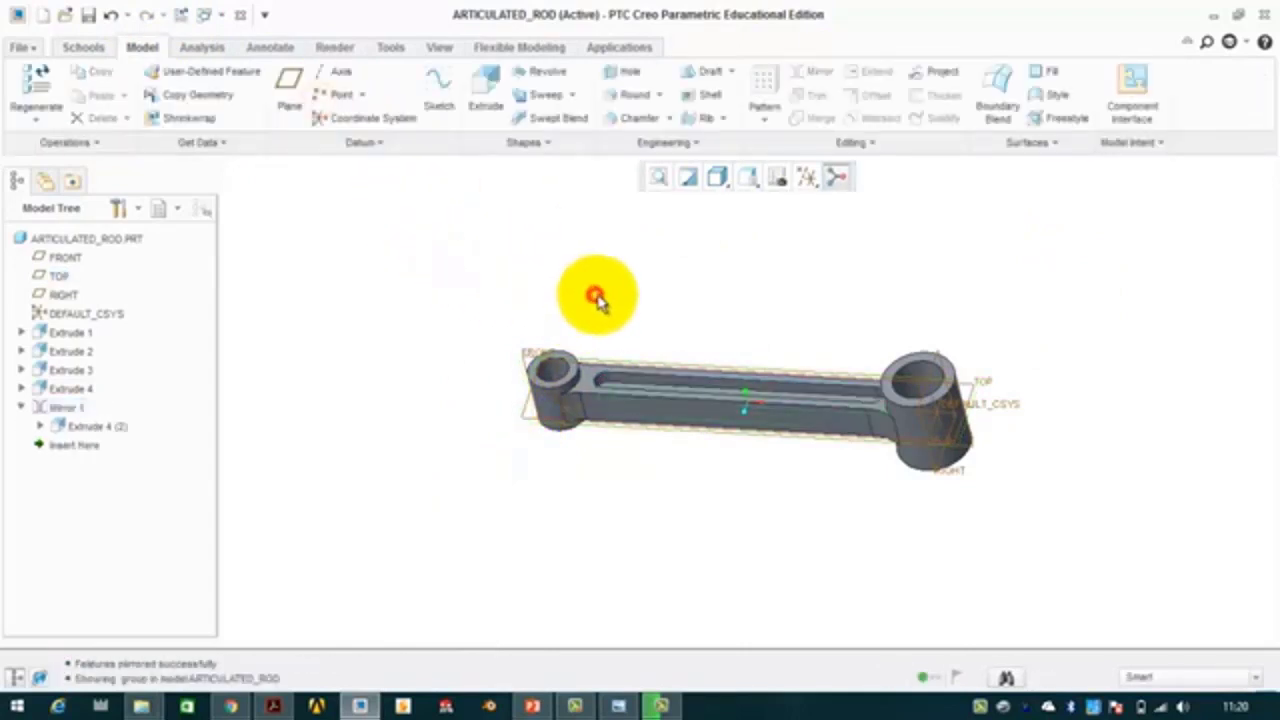
{"action": "middle_click_drag", "start_coordinate": [597, 300], "coordinate": [772, 363]}
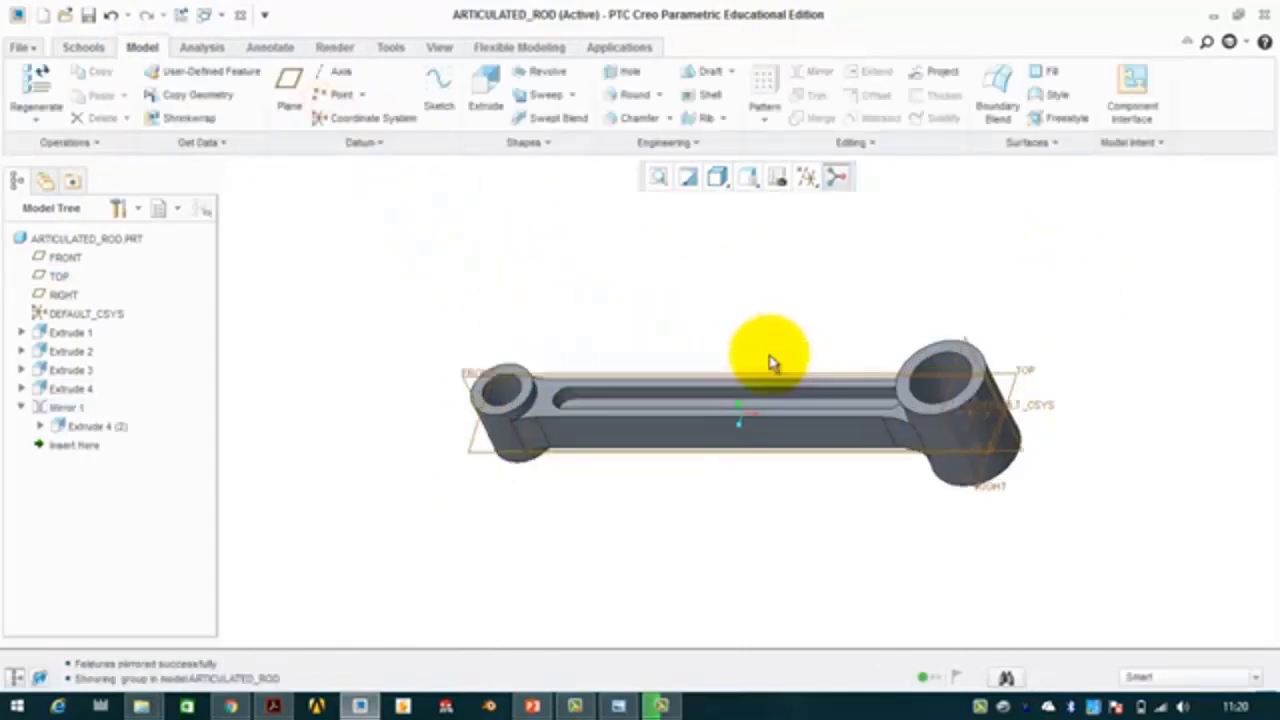
{"action": "left_click", "coordinate": [760, 413]}
{"action": "middle_click_drag", "start_coordinate": [760, 413], "coordinate": [832, 490]}
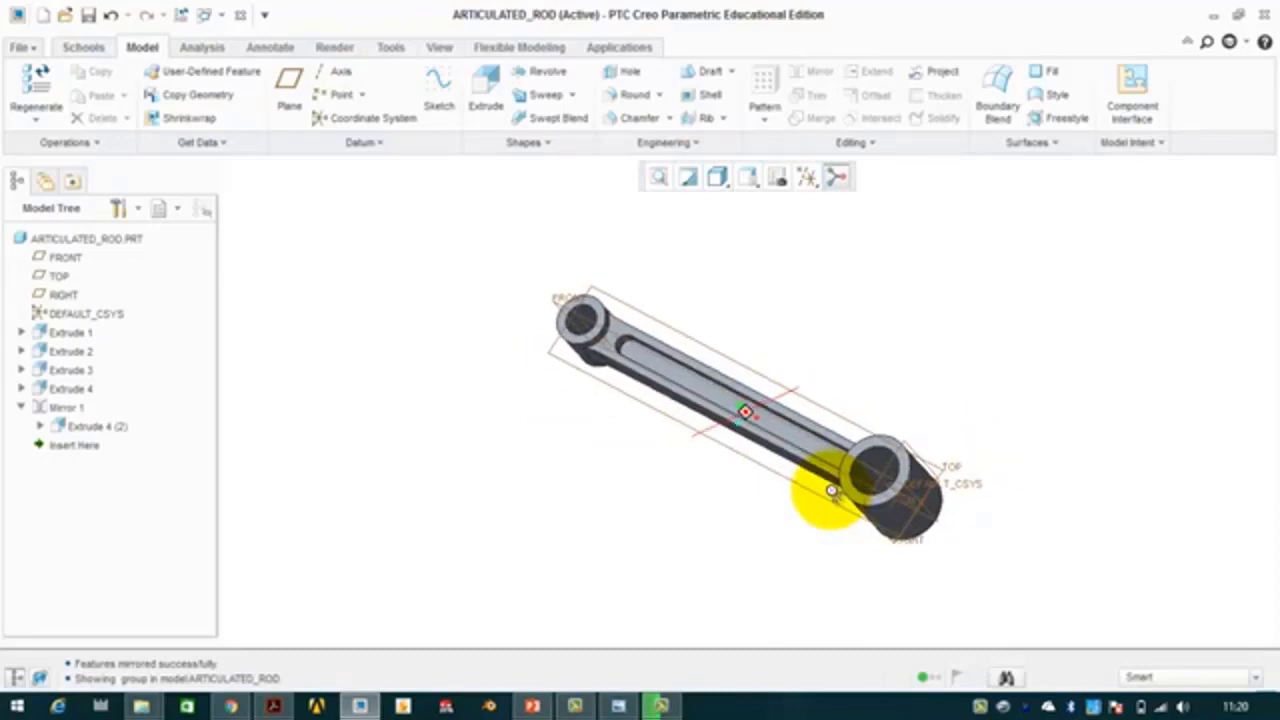